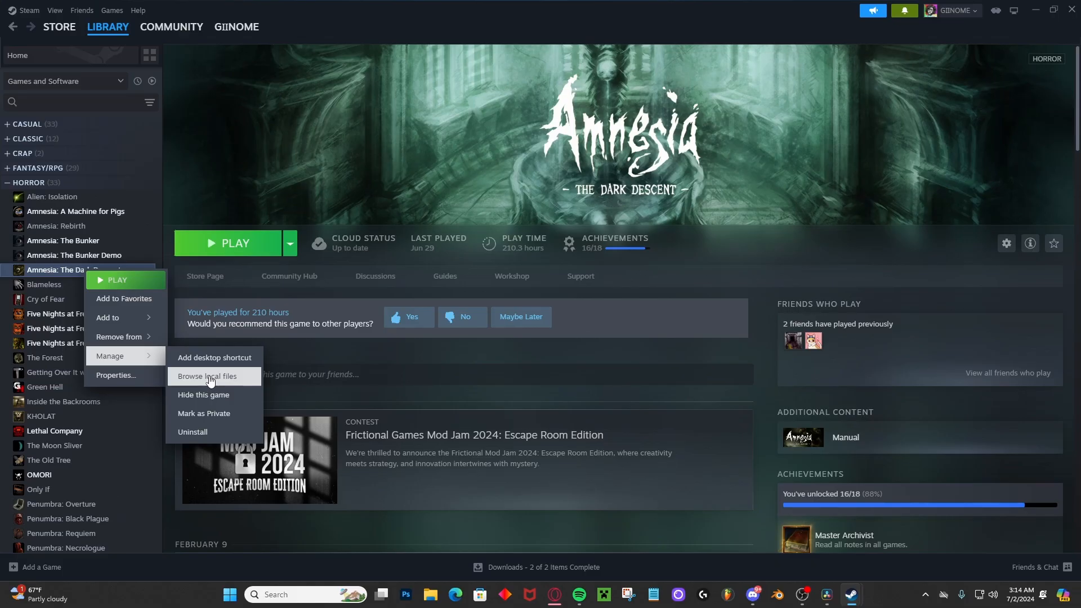
Browse the local files of Amnesia: The Dark Descent and open the TestLevel folder inside custom_stories.
{"action": "left_click", "coordinate": [211, 379]}
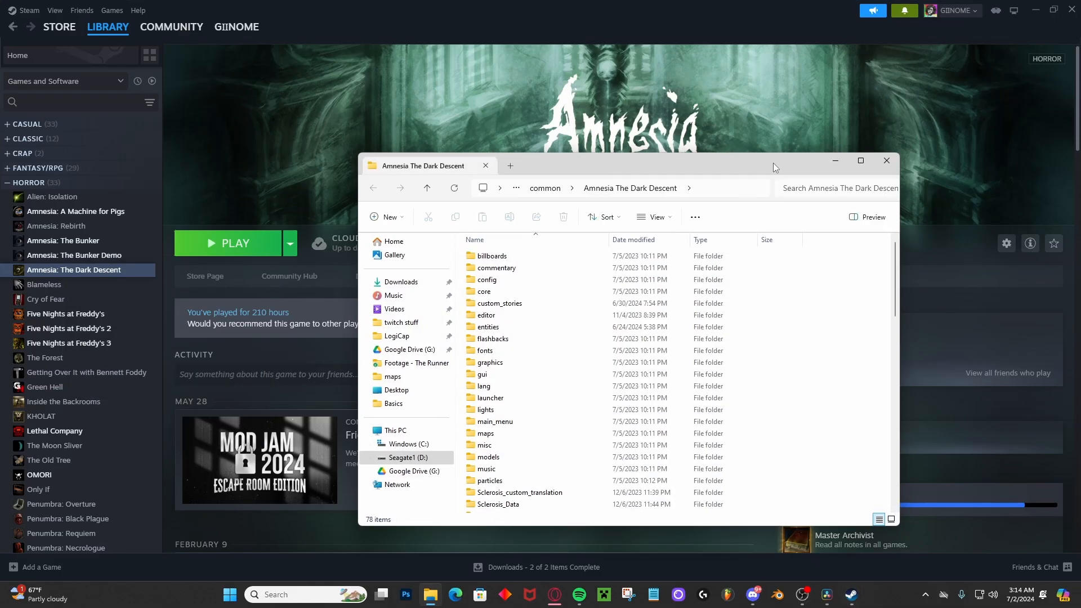
{"action": "left_click", "coordinate": [860, 161]}
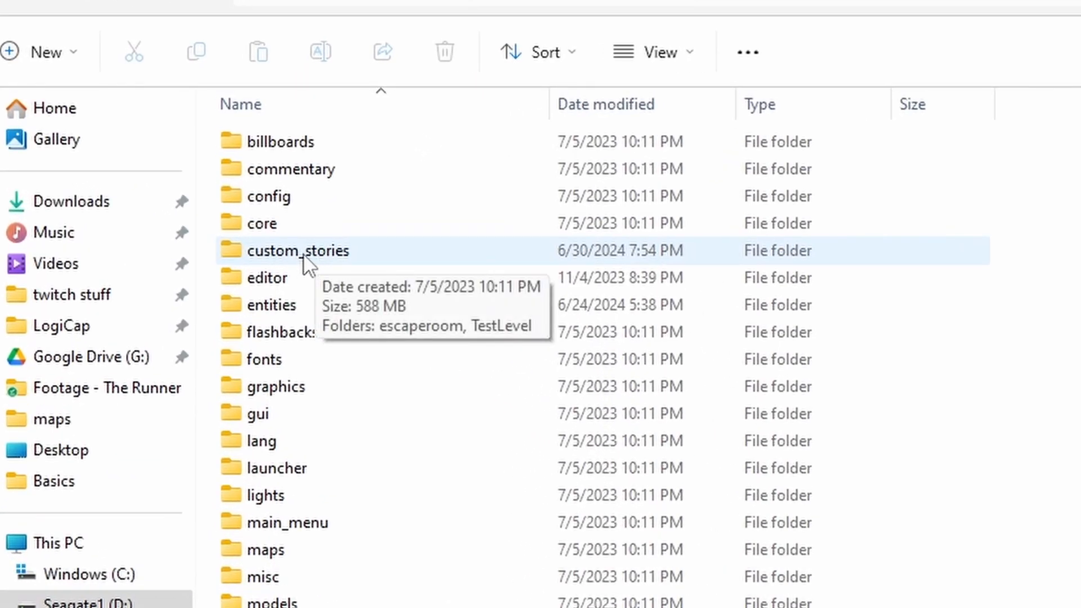
{"action": "double_click", "coordinate": [304, 253]}
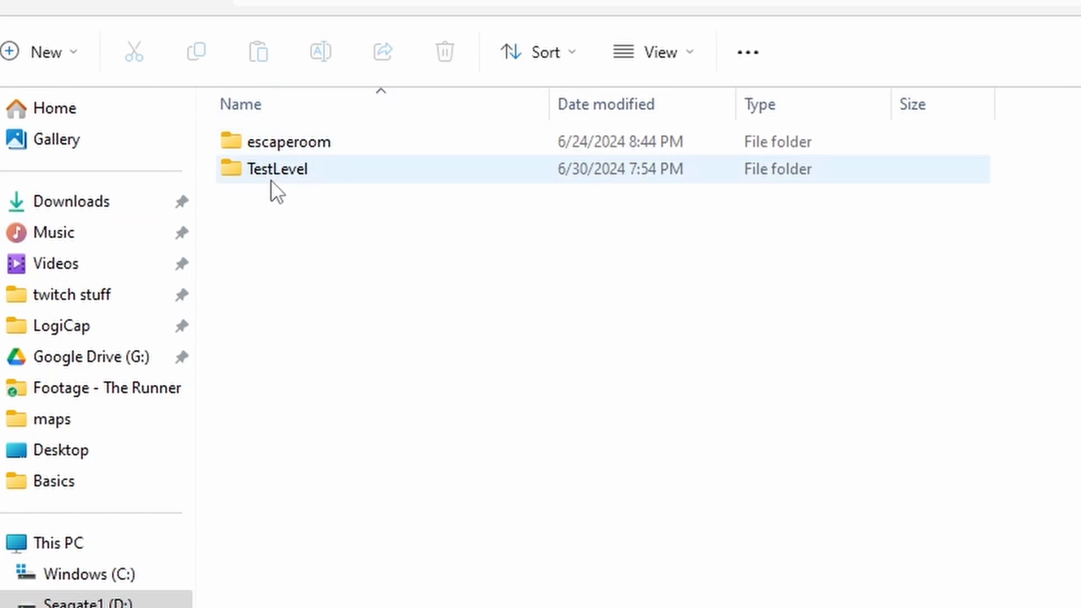
{"action": "left_click_drag", "start_coordinate": [221, 170], "coordinate": [347, 231]}
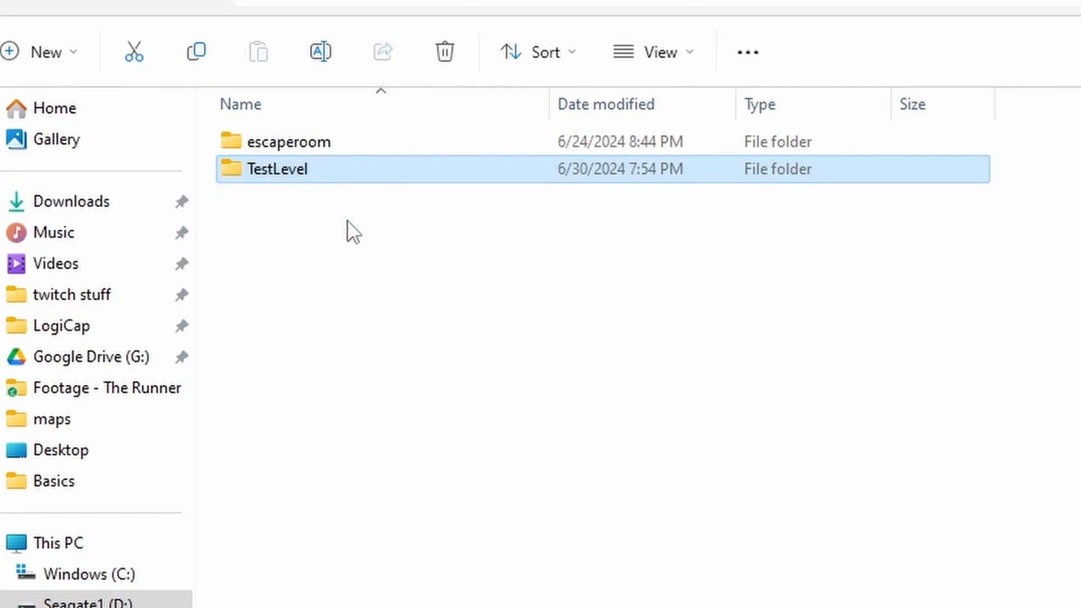
{"action": "left_click", "coordinate": [341, 230]}
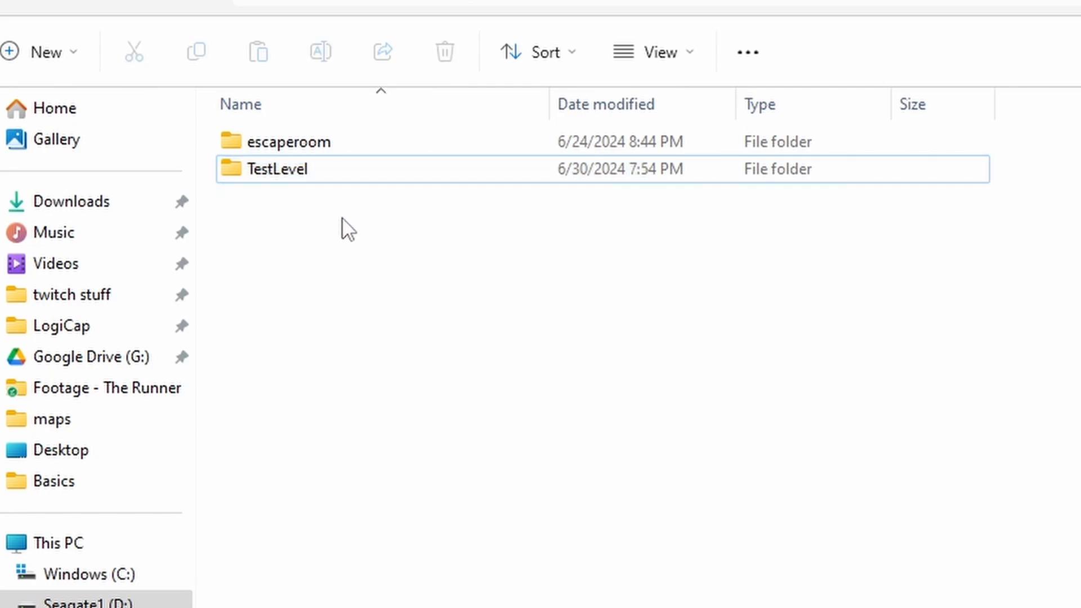
{"action": "left_click", "coordinate": [296, 172]}
{"action": "double_click", "coordinate": [295, 172]}
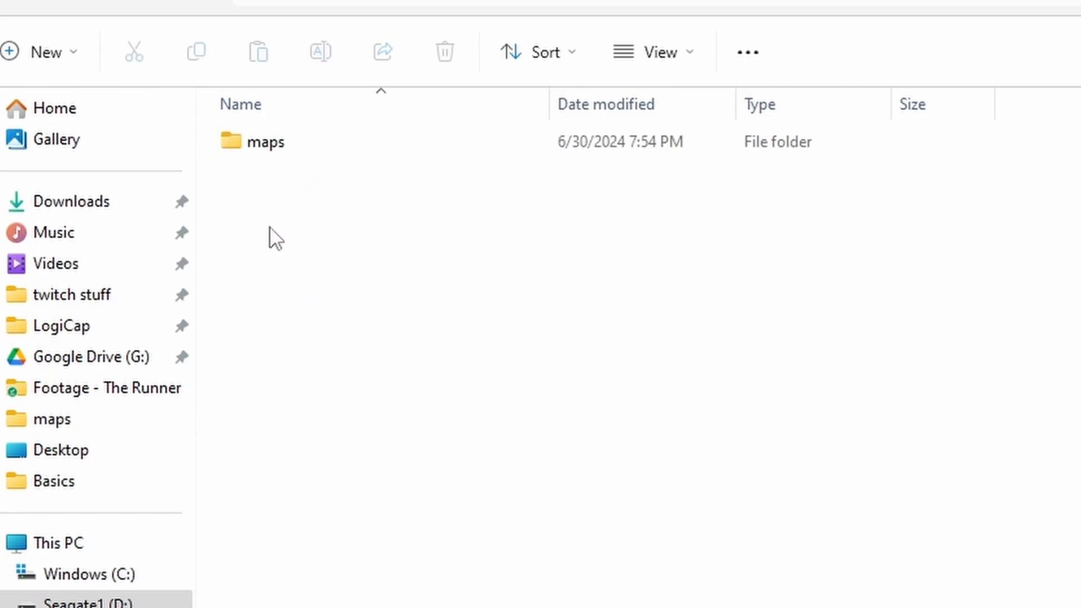
Create a text document in the TestLevel folder and rename it custom_stories_settings.cfg, accepting the extension change.
{"action": "mouse_move", "coordinate": [213, 148]}
{"action": "left_mouse_down"}
{"action": "mouse_move", "coordinate": [336, 149]}
{"action": "mouse_move", "coordinate": [326, 154]}
{"action": "mouse_move", "coordinate": [420, 193]}
{"action": "mouse_move", "coordinate": [215, 169]}
{"action": "mouse_move", "coordinate": [214, 146]}
{"action": "left_mouse_up"}
{"action": "right_click", "coordinate": [271, 209]}
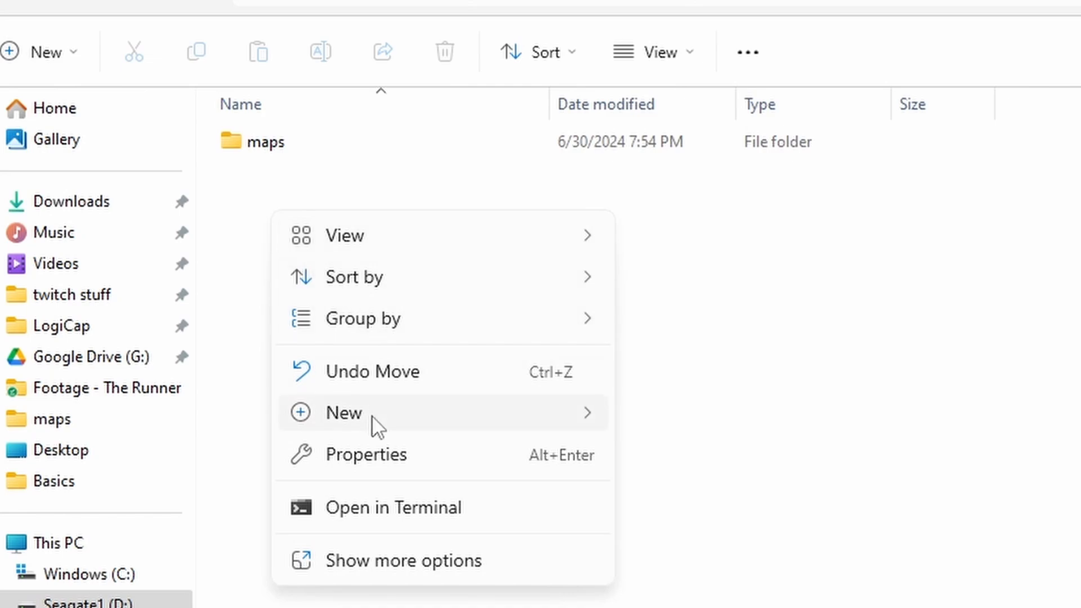
{"action": "mouse_move", "coordinate": [532, 423]}
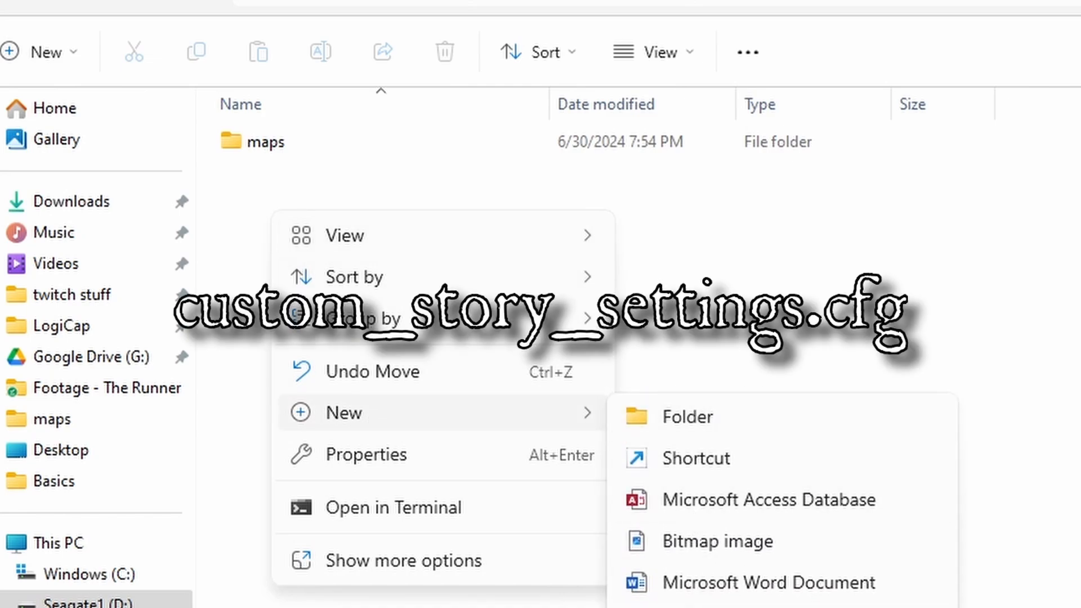
{"action": "left_click", "coordinate": [704, 607]}
{"action": "type", "text": "custom"}
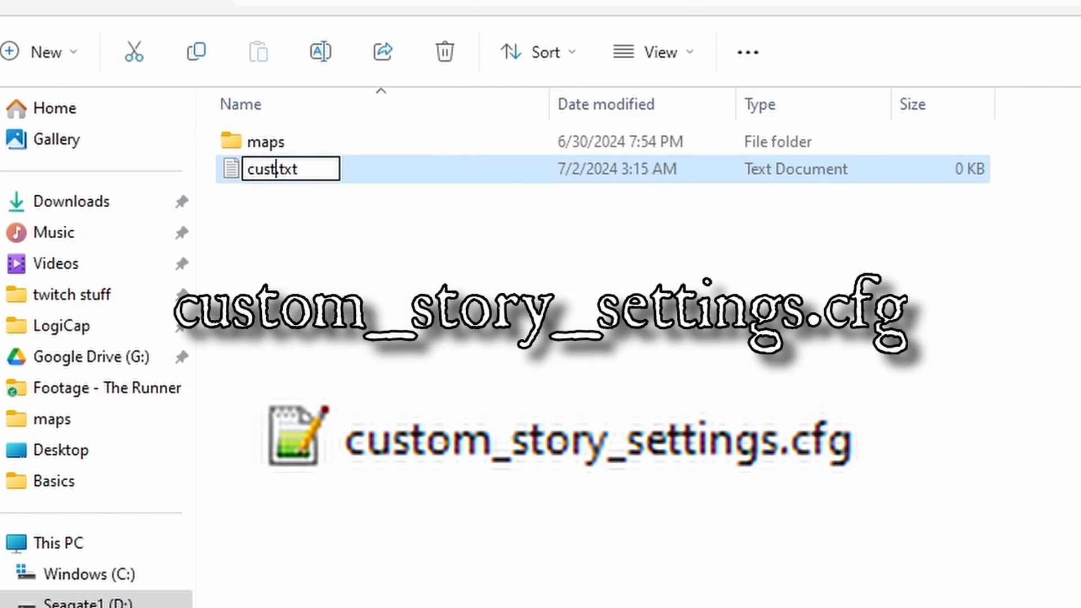
{"action": "type", "text": "_stories_"}
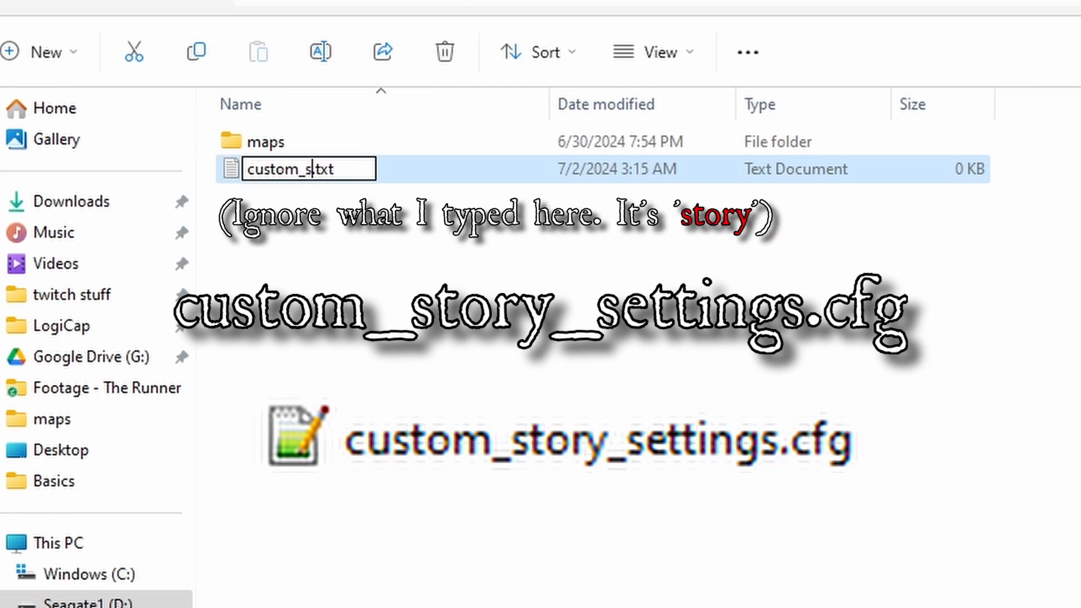
{"action": "type", "text": "settings"}
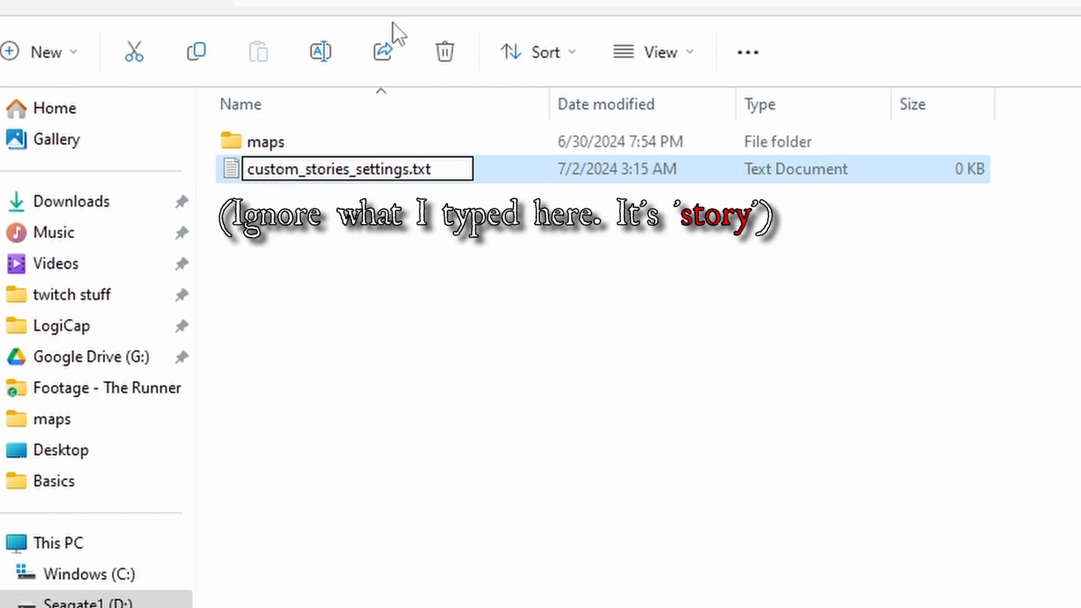
{"action": "left_click_drag", "start_coordinate": [434, 169], "coordinate": [413, 169]}
{"action": "key", "text": "BackSpace"}
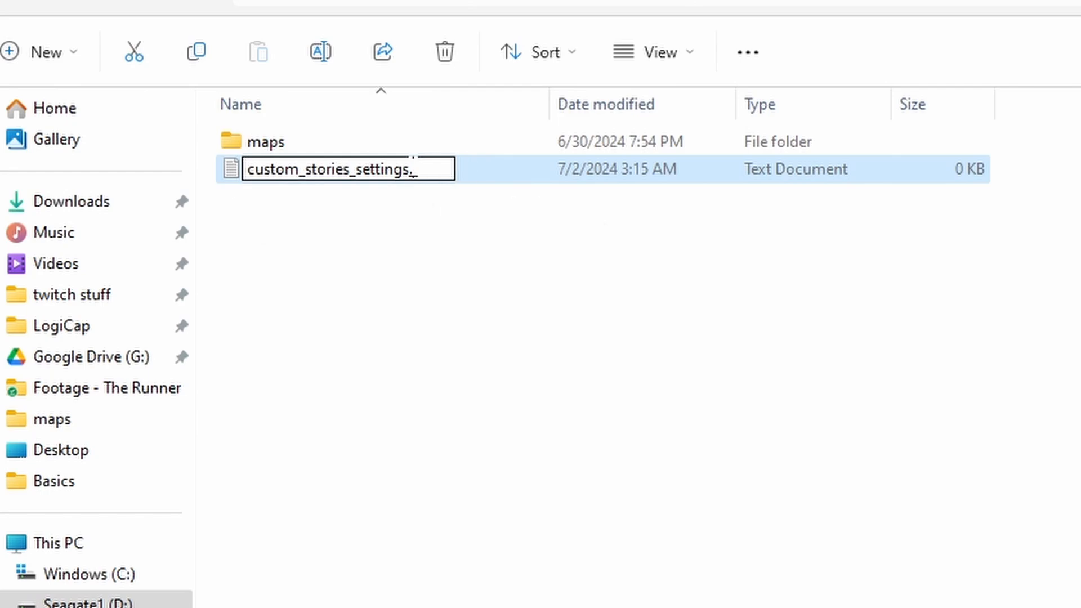
{"action": "type", "text": "cfg"}
{"action": "key", "text": "Return"}
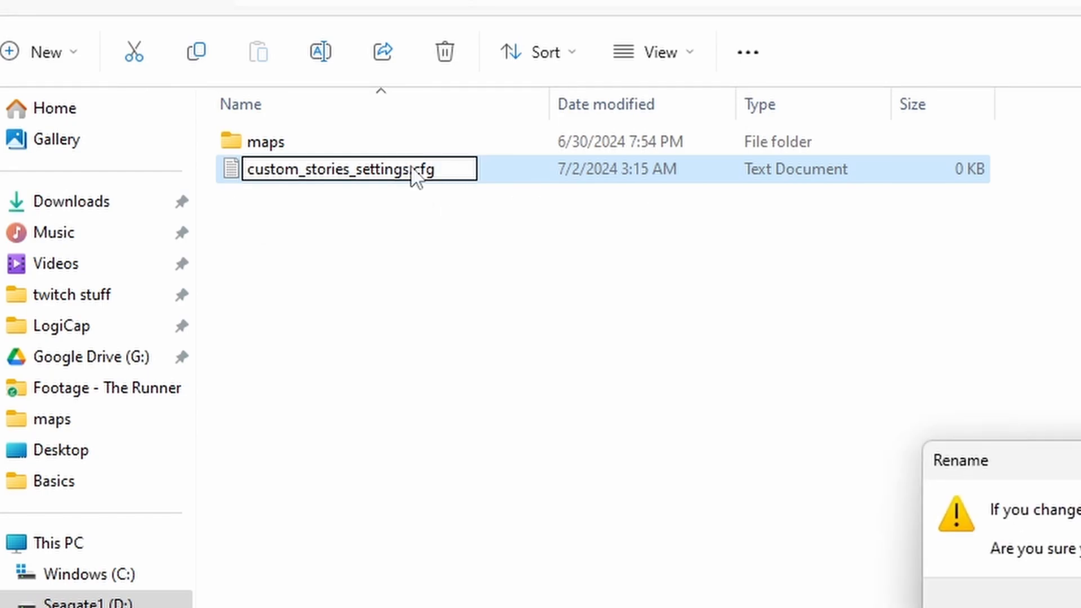
{"action": "left_click", "coordinate": [1079, 601]}
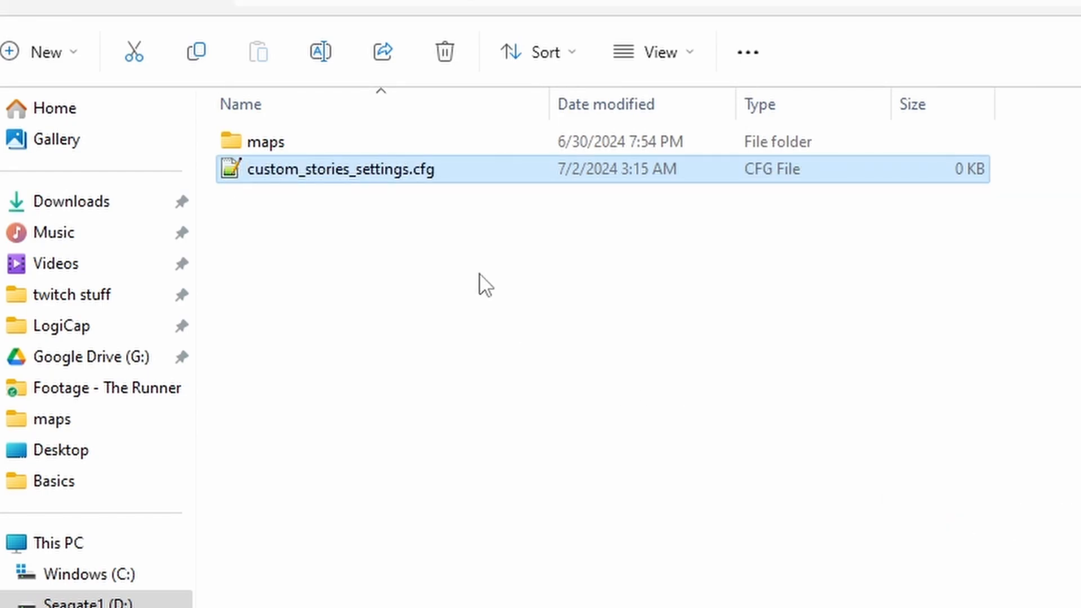
{"action": "left_click", "coordinate": [256, 198]}
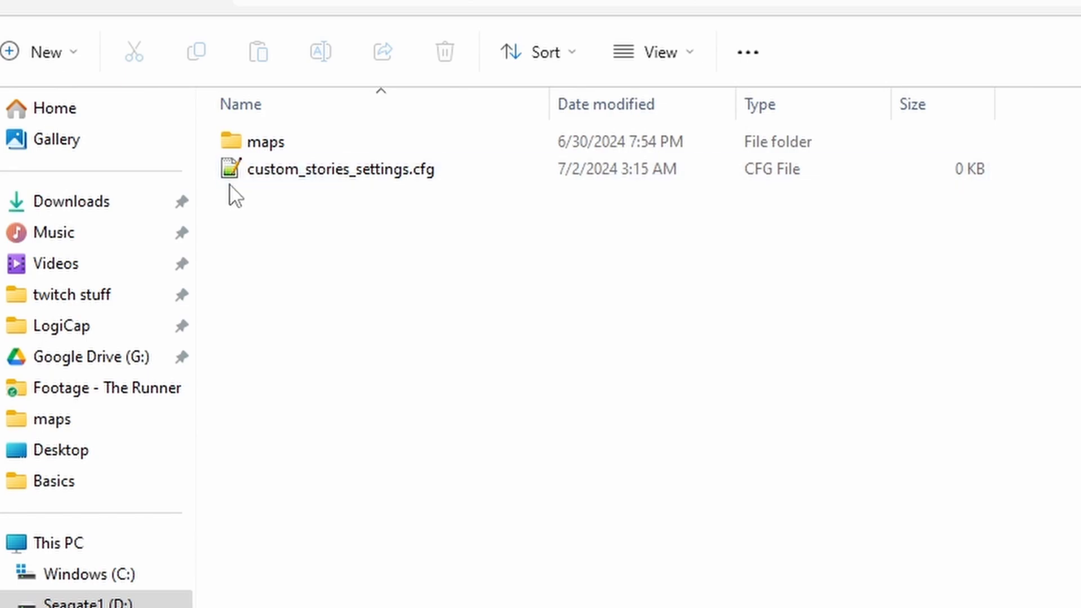
{"action": "left_click_drag", "start_coordinate": [218, 181], "coordinate": [1053, 171]}
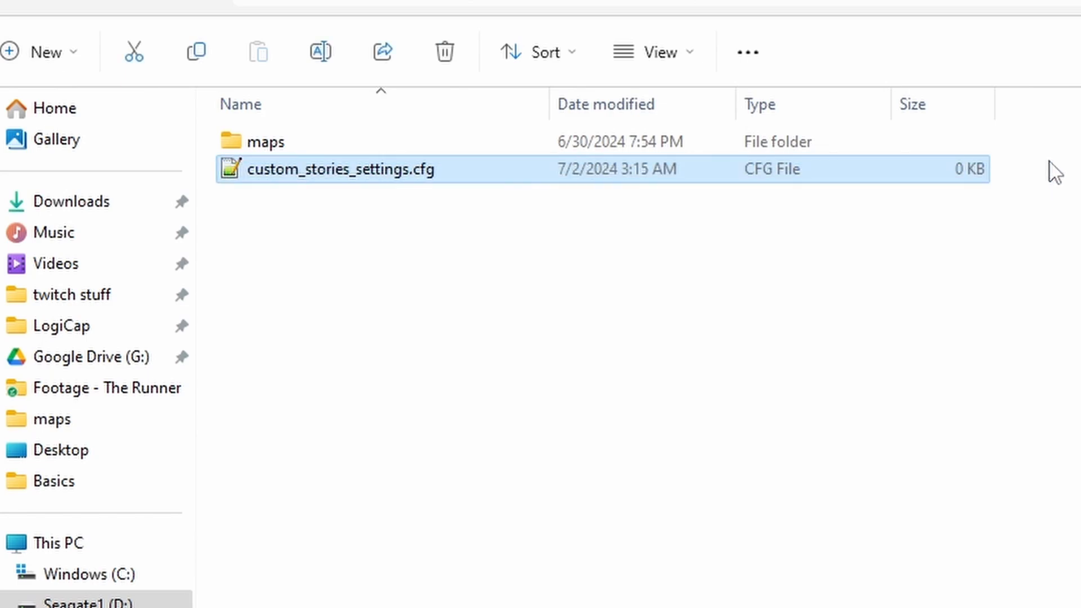
{"action": "left_click", "coordinate": [345, 231]}
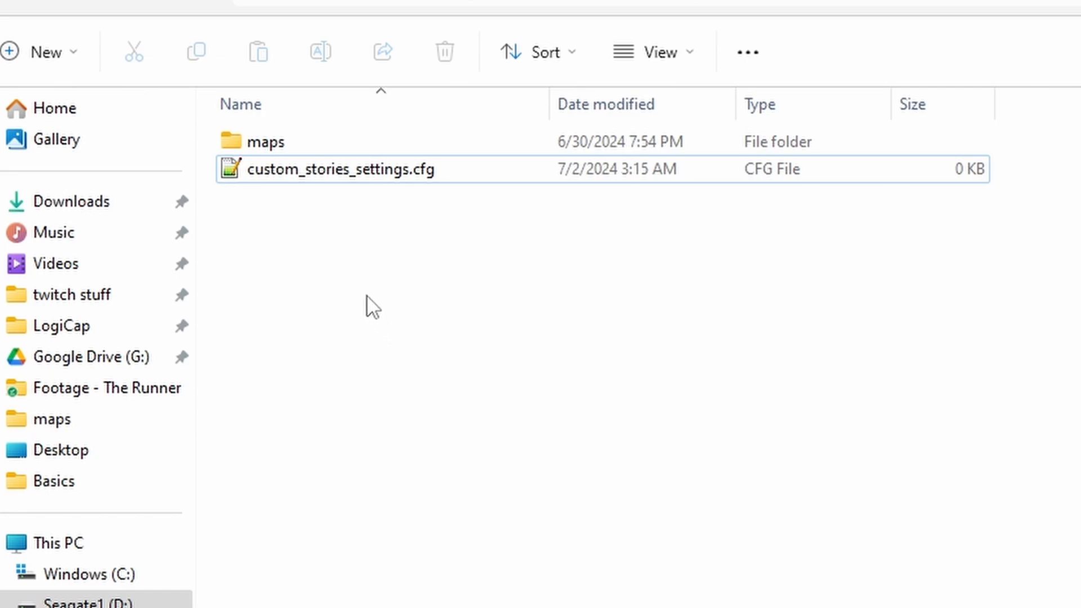
Create a second text document in the TestLevel folder and rename it extra_english.lang, accepting the extension change.
{"action": "right_click", "coordinate": [286, 220]}
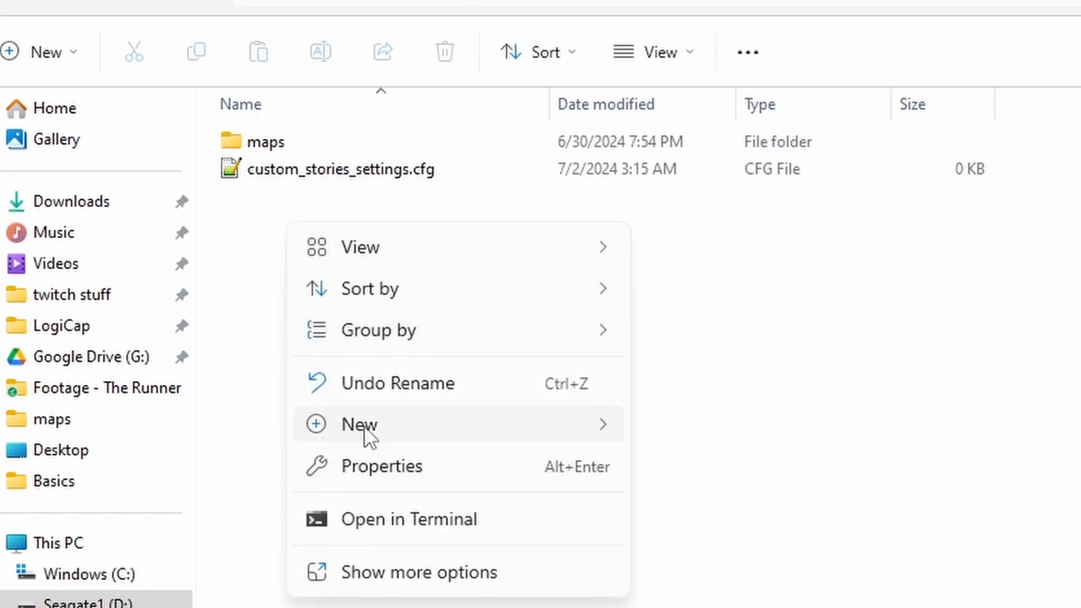
{"action": "mouse_move", "coordinate": [540, 429]}
{"action": "left_click", "coordinate": [726, 607]}
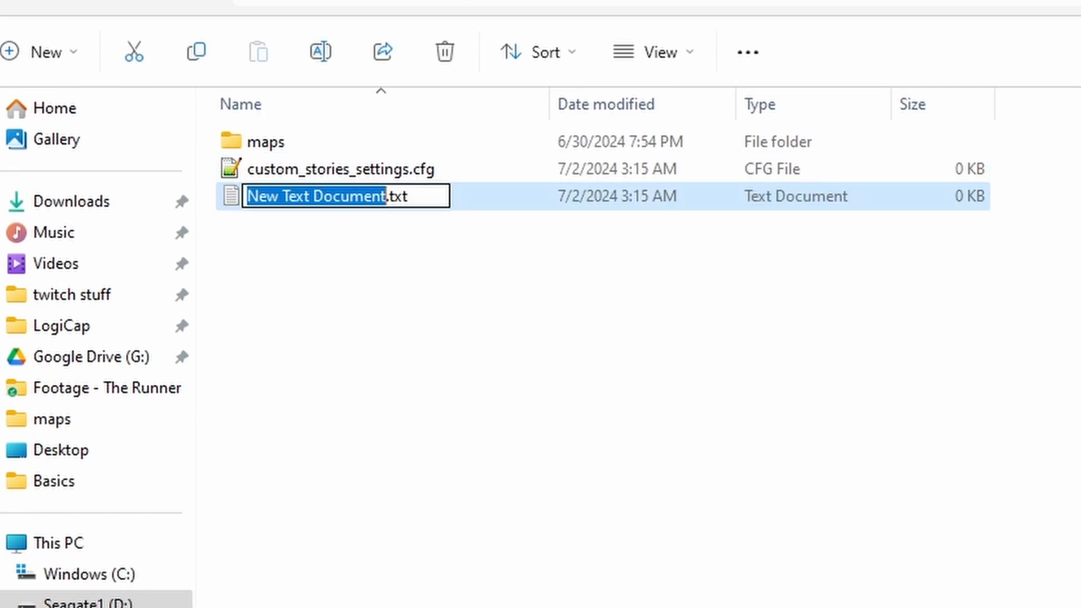
{"action": "type", "text": "extra_"}
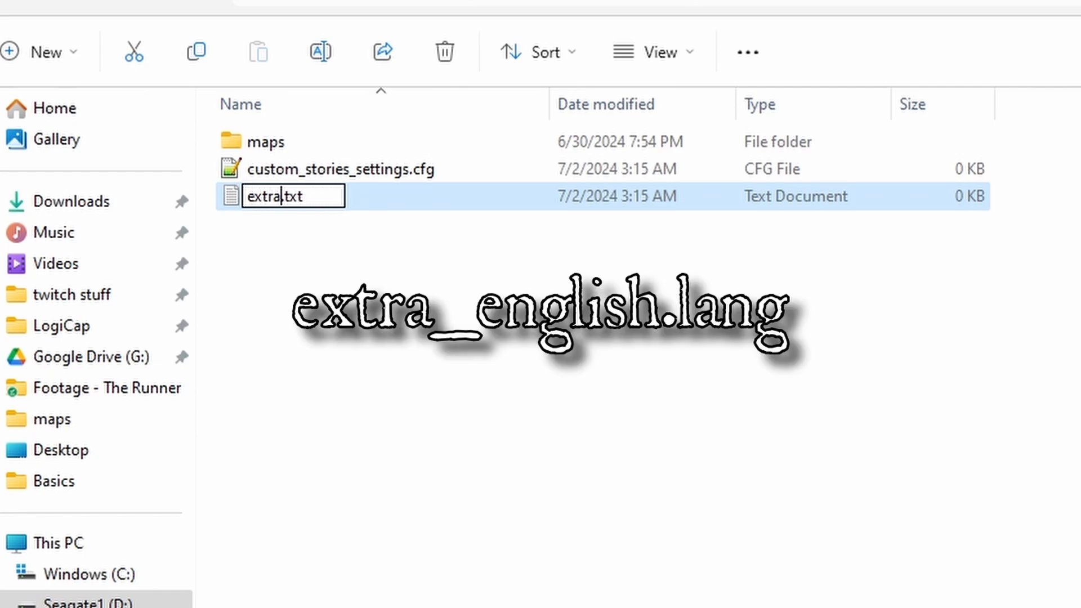
{"action": "type", "text": "english_l"}
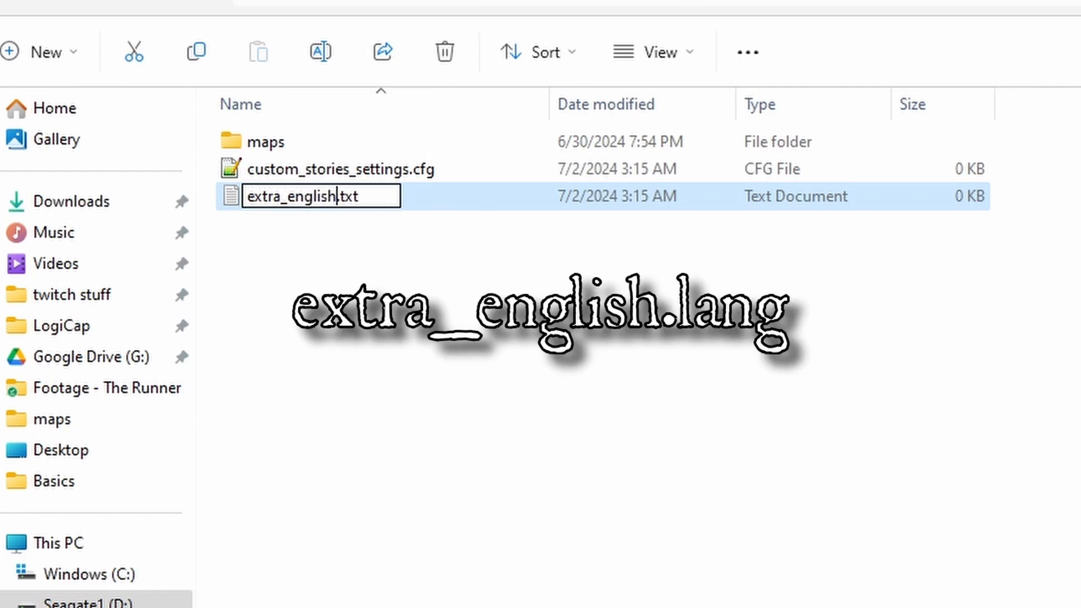
{"action": "type", "text": "anf"}
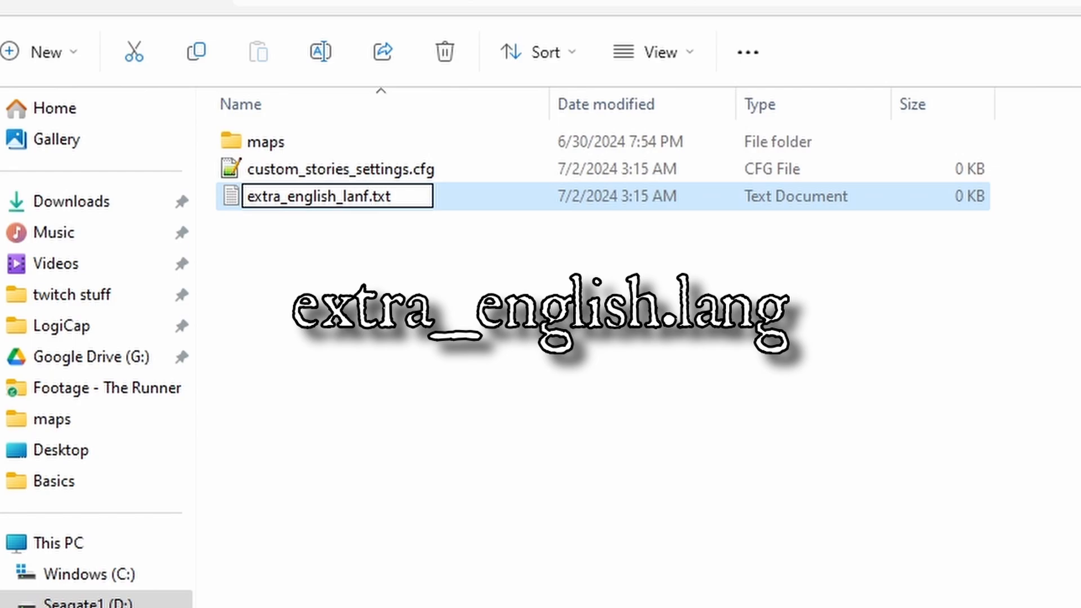
{"action": "key", "text": "BackSpace"}
{"action": "key", "text": "BackSpace"}
{"action": "key", "text": "BackSpace"}
{"action": "key", "text": "BackSpace"}
{"action": "key", "text": "BackSpace"}
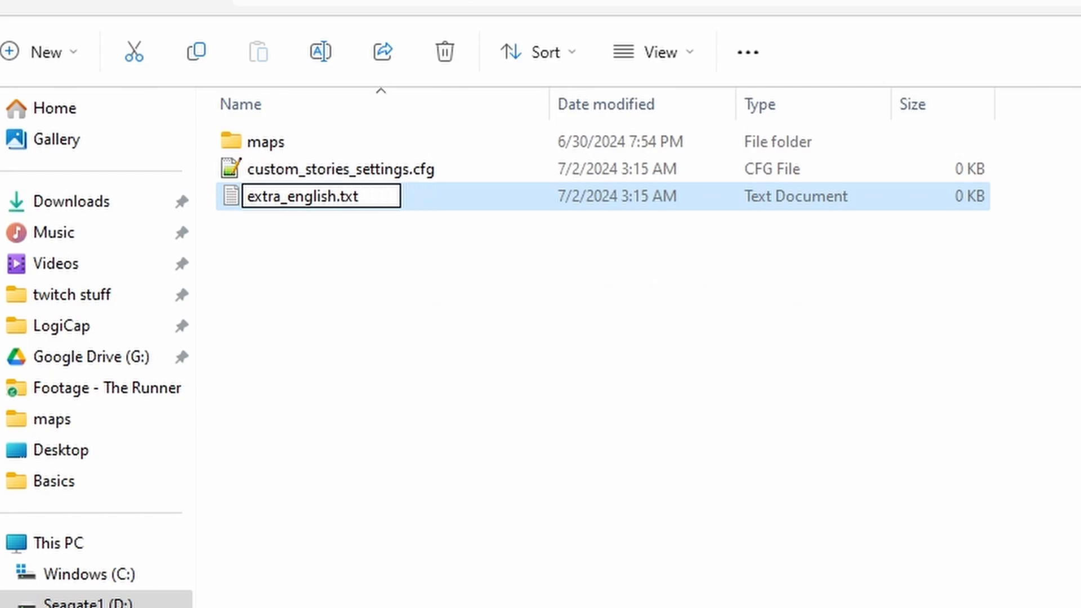
{"action": "left_click_drag", "start_coordinate": [364, 196], "coordinate": [339, 196]}
{"action": "type", "text": "lang"}
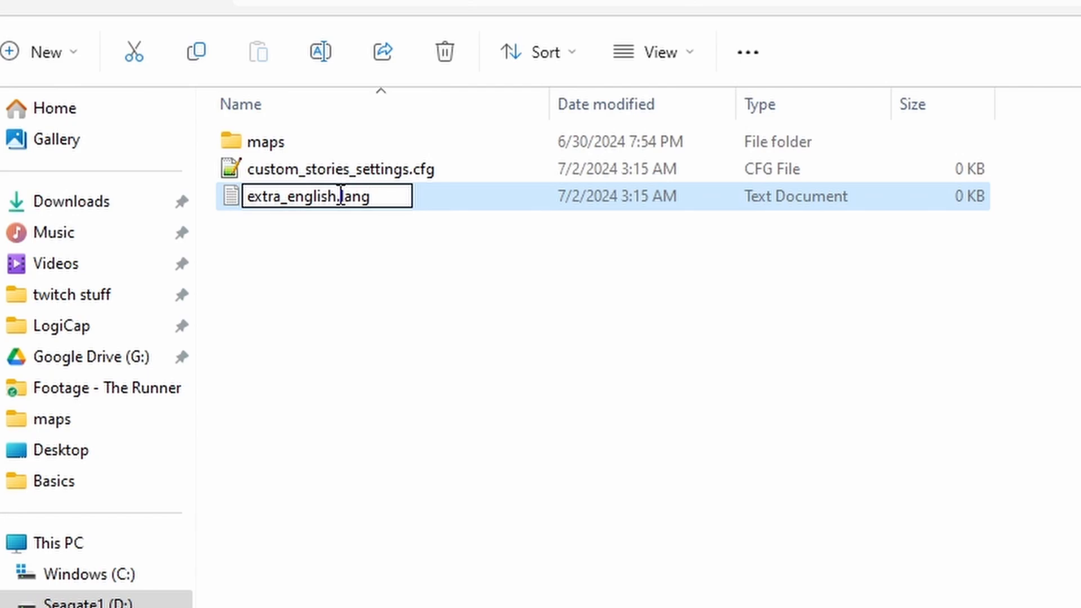
{"action": "key", "text": "Return"}
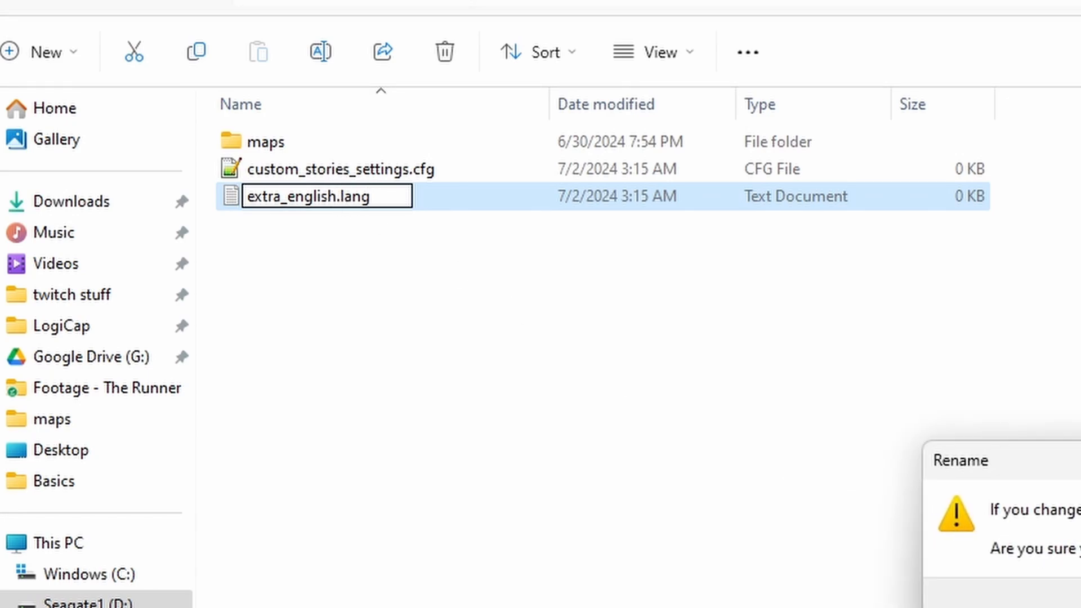
{"action": "key", "text": "Return"}
{"action": "left_click", "coordinate": [278, 260]}
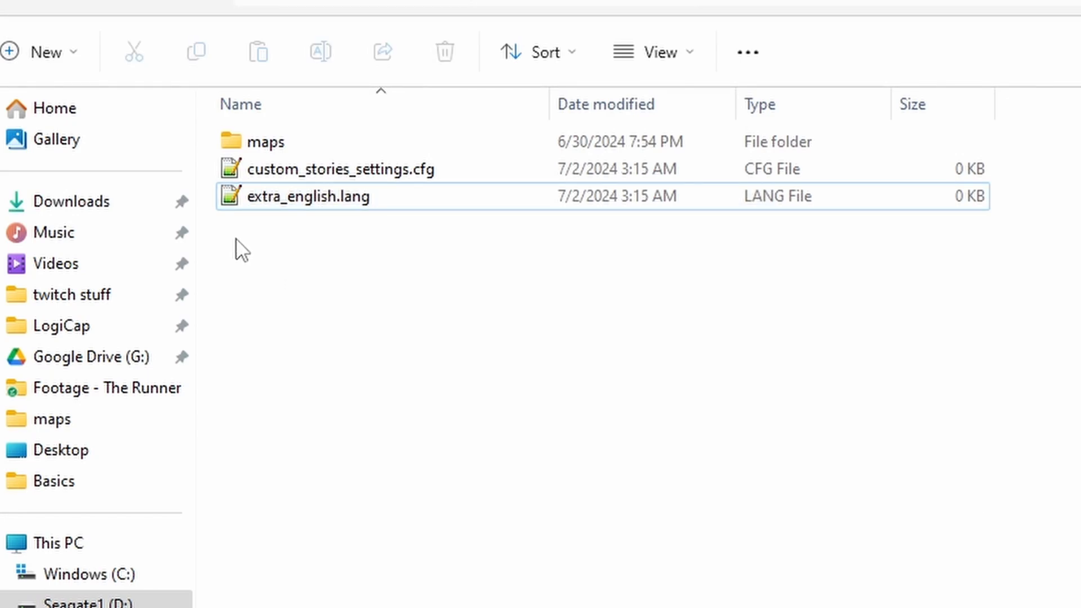
{"action": "left_click_drag", "start_coordinate": [236, 237], "coordinate": [582, 189]}
{"action": "left_click", "coordinate": [366, 293]}
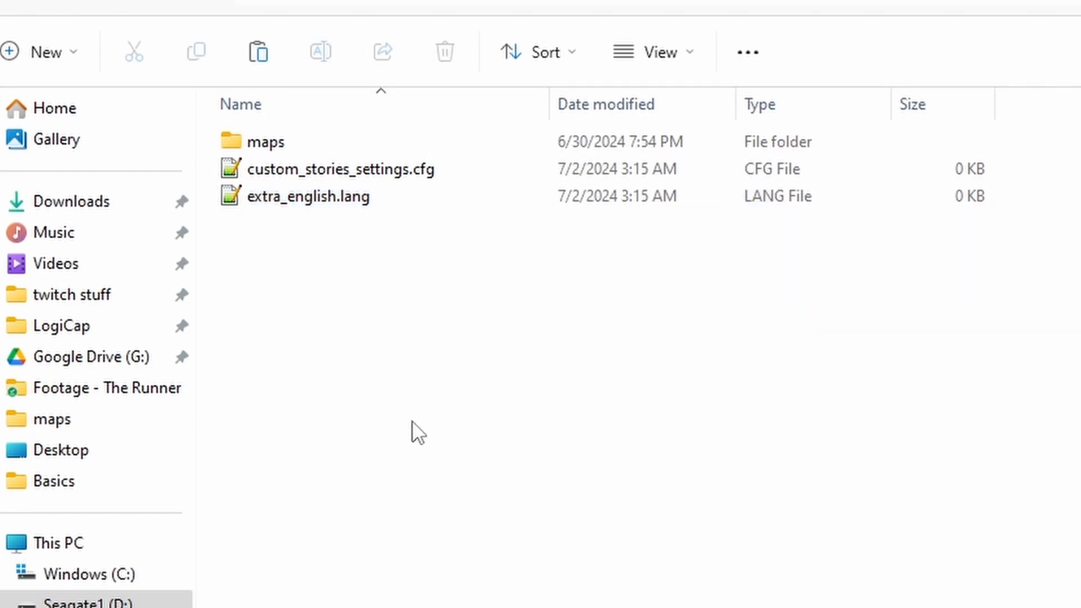
Paste the copied image HPLchannelLogoNBG.png into the TestLevel folder and preview it.
{"action": "left_click", "coordinate": [311, 240]}
{"action": "key", "text": "ctrl+v"}
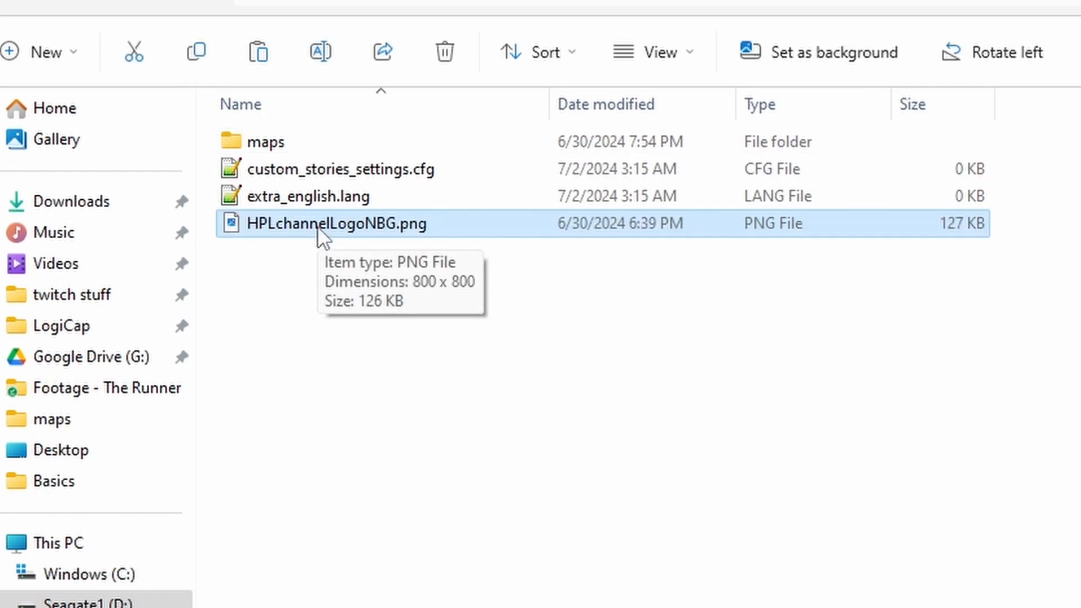
{"action": "double_click", "coordinate": [319, 225]}
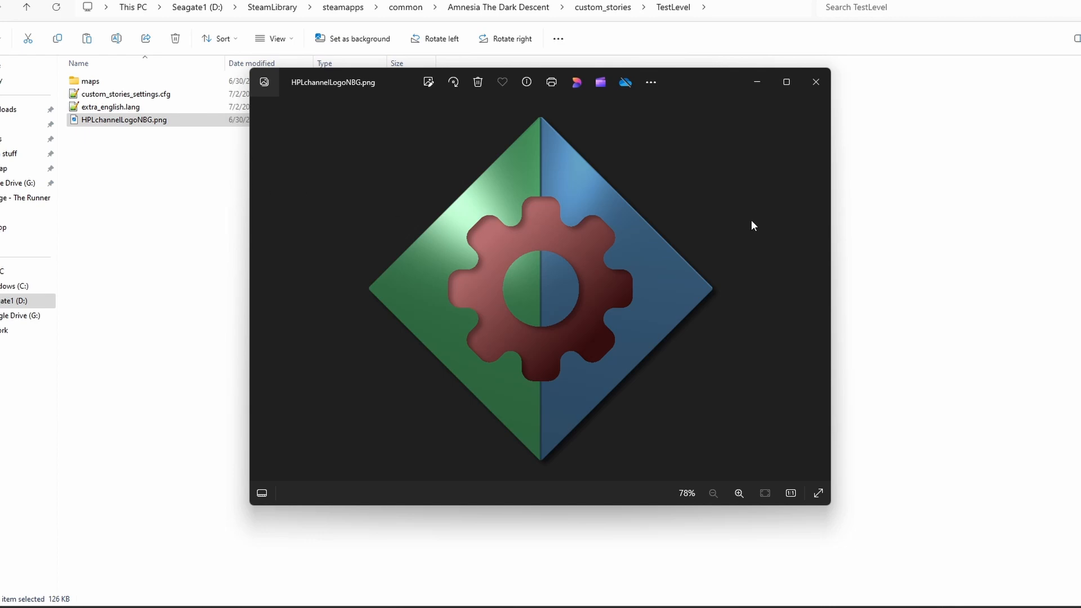
{"action": "left_click", "coordinate": [814, 85]}
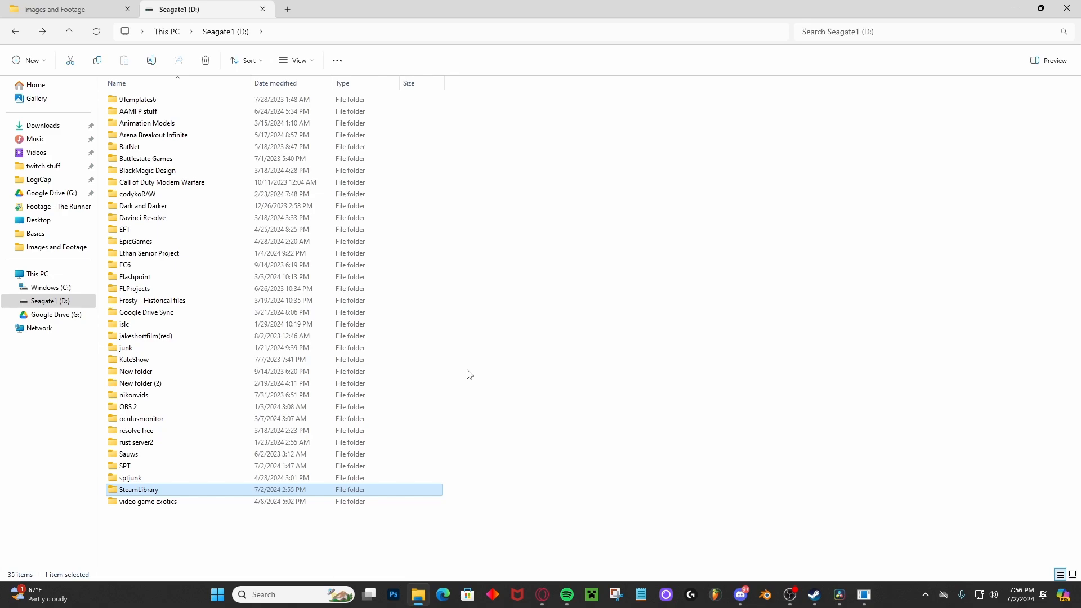
Open SteamLibrary/steamapps/common/Amnesia The Dark Descent on the Seagate1 (D:) drive and locate LevelEditor.exe.
{"action": "double_click", "coordinate": [152, 491]}
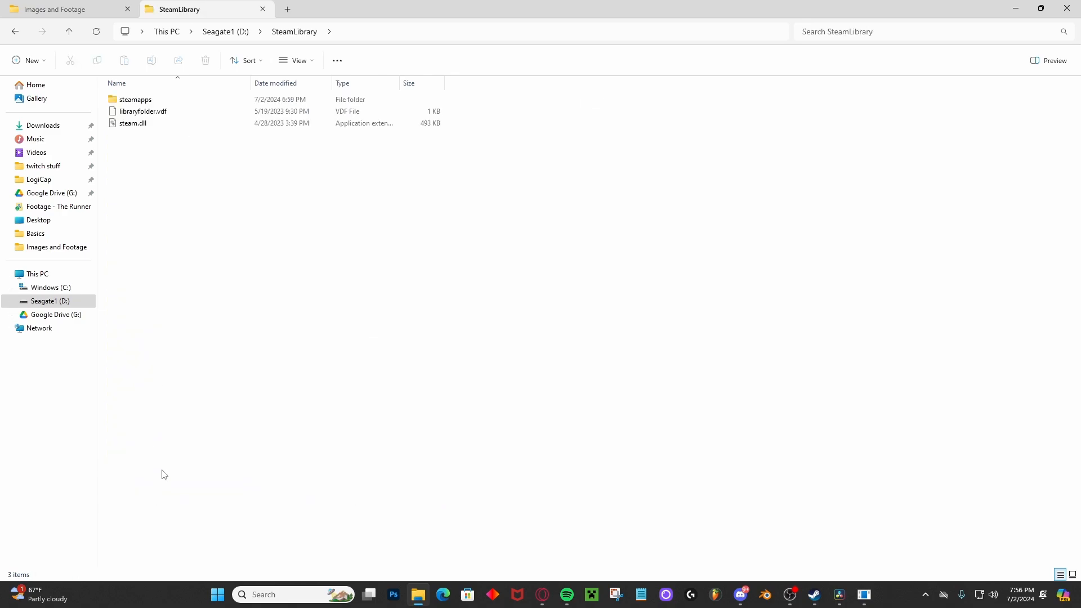
{"action": "double_click", "coordinate": [148, 100]}
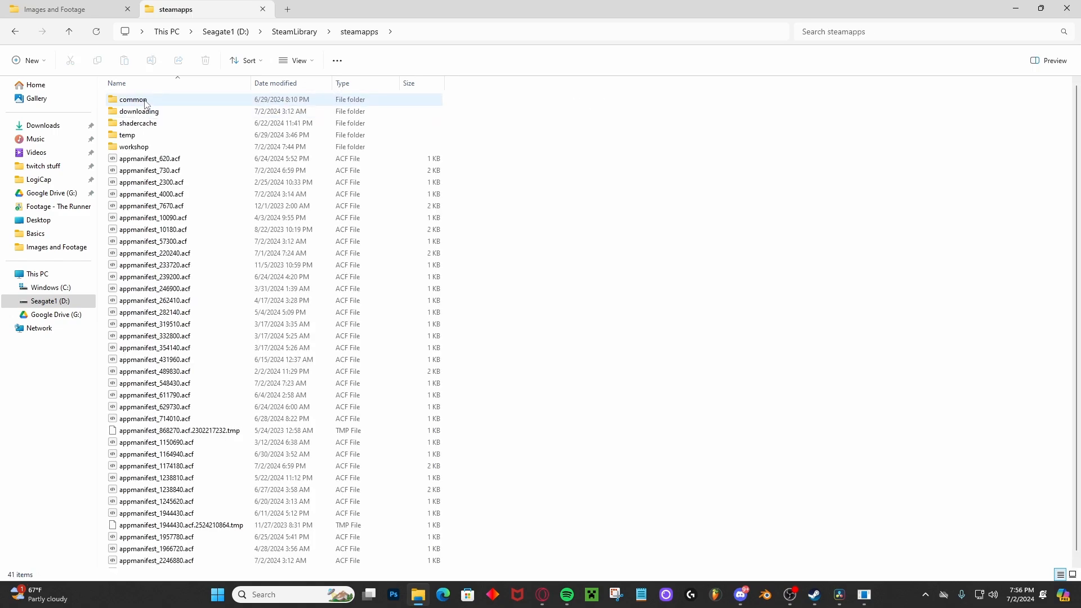
{"action": "double_click", "coordinate": [146, 102]}
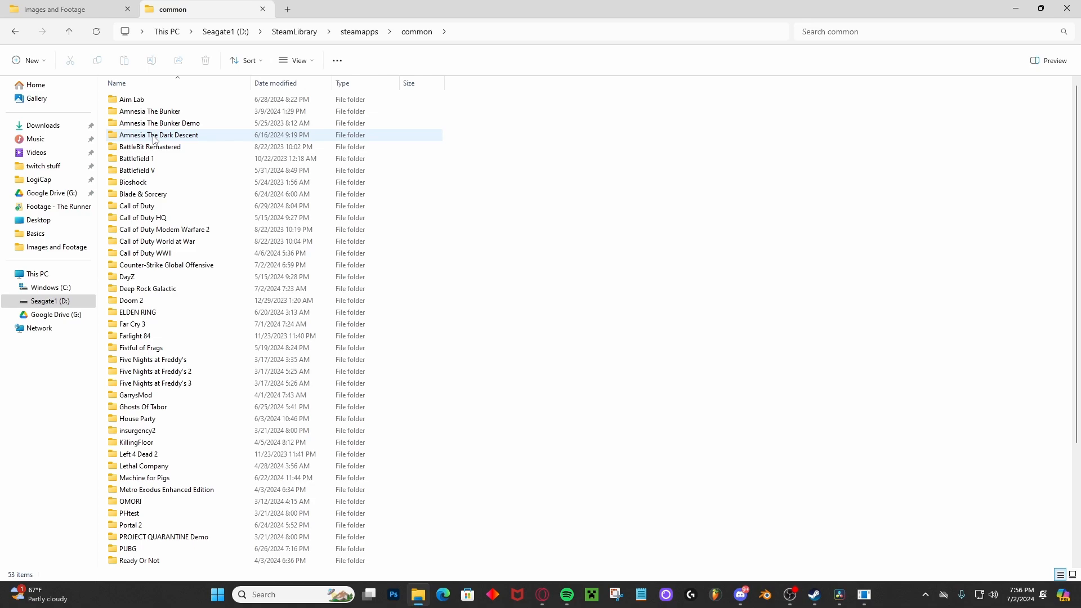
{"action": "double_click", "coordinate": [153, 138]}
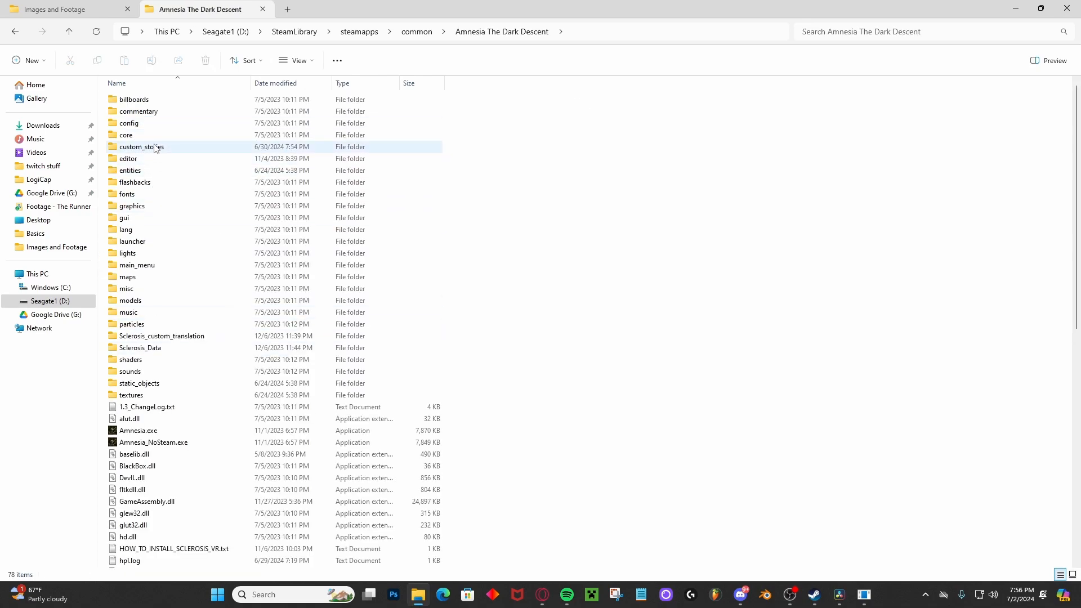
{"action": "scroll", "coordinate": [191, 329], "scroll_direction": "down", "scroll_amount": 7}
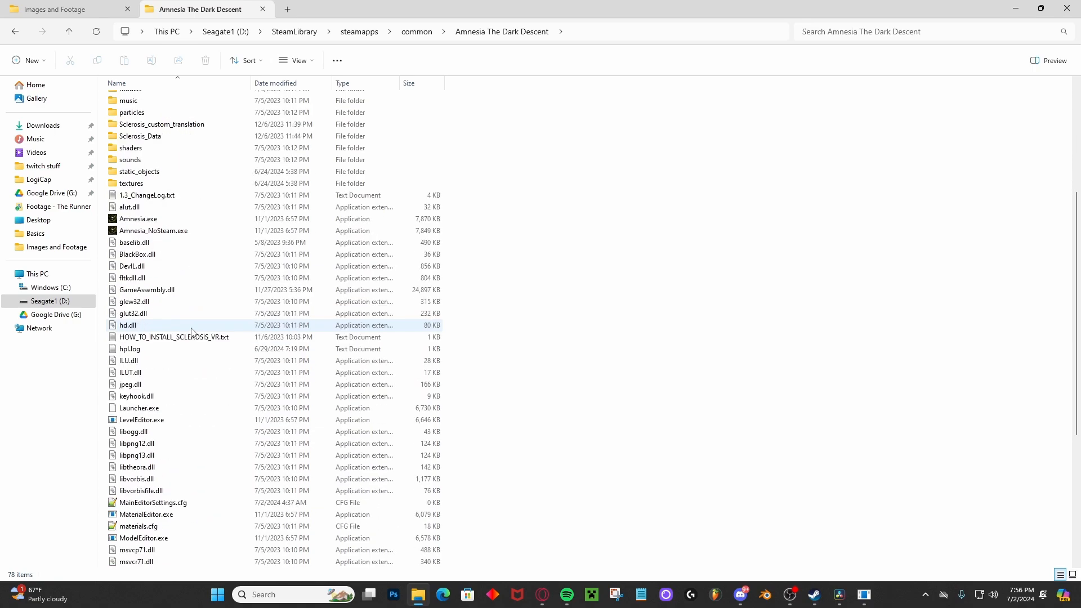
{"action": "scroll", "coordinate": [189, 326], "scroll_direction": "down", "scroll_amount": 2}
{"action": "scroll", "coordinate": [189, 254], "scroll_direction": "up", "scroll_amount": 2}
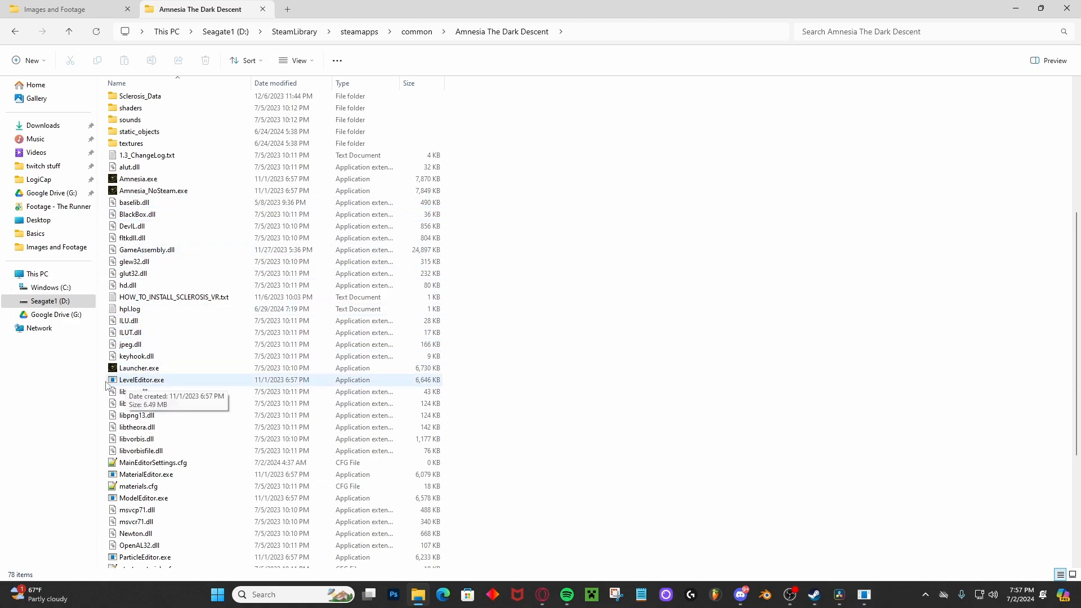
Bring up the extended file options for LevelEditor.exe.
{"action": "left_click", "coordinate": [134, 381]}
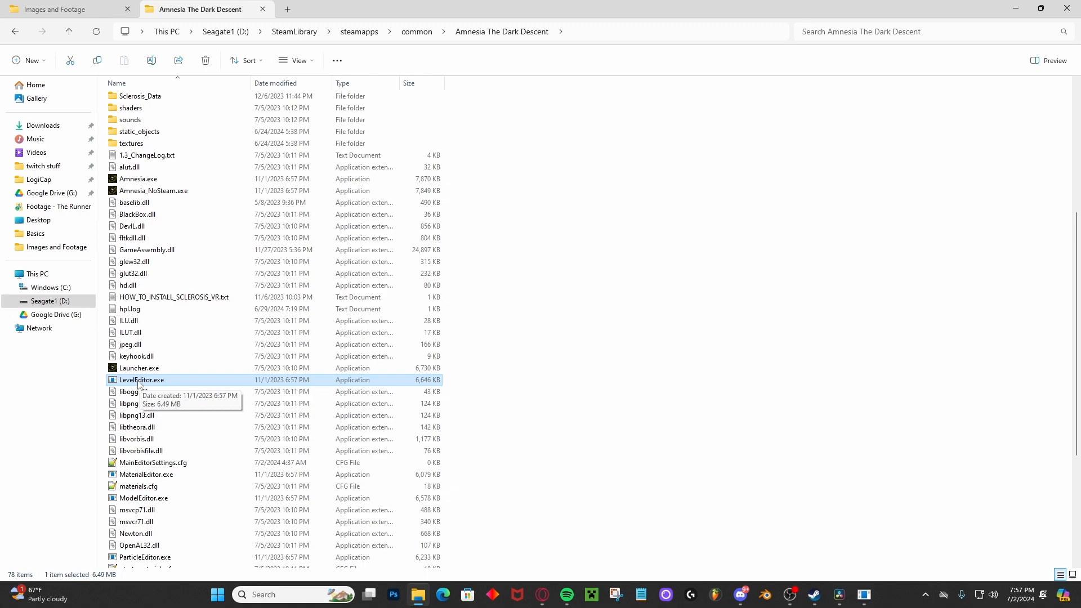
{"action": "right_click", "coordinate": [139, 384]}
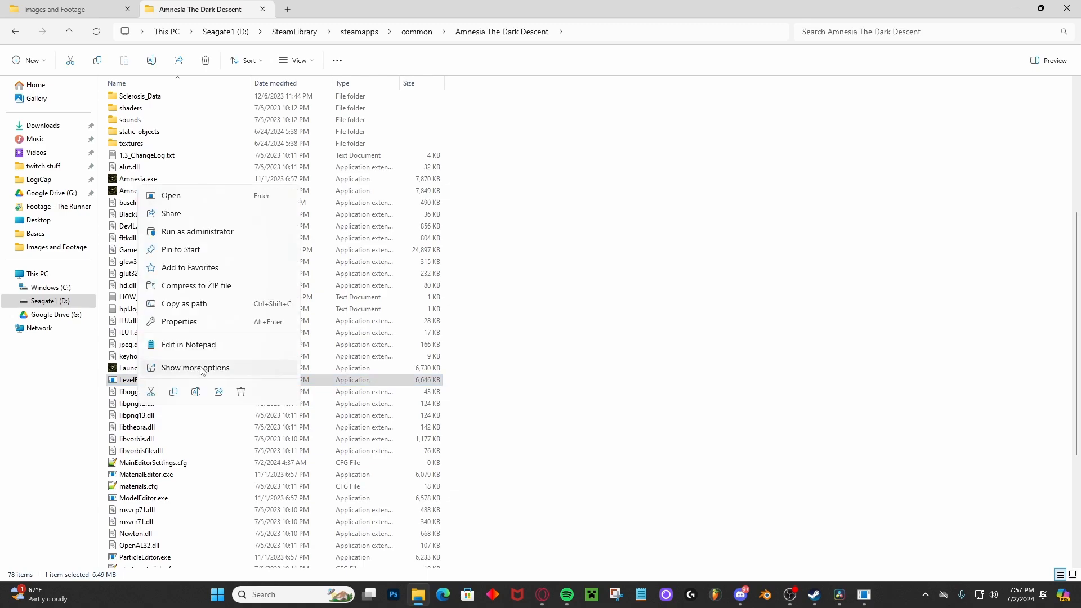
{"action": "left_click", "coordinate": [201, 367]}
{"action": "mouse_move", "coordinate": [188, 283]}
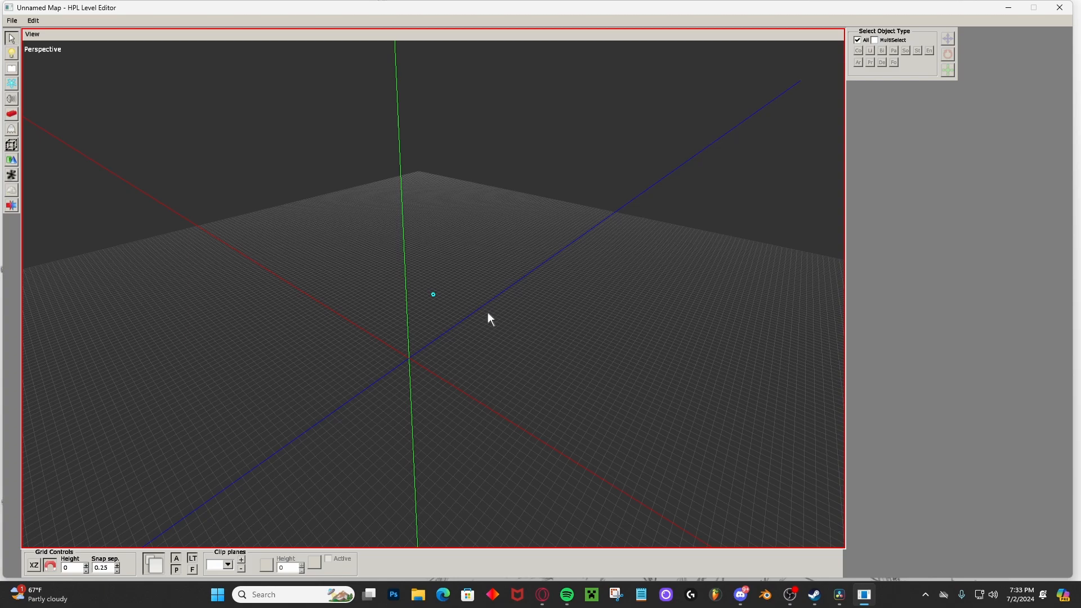
Orbit the perspective view of the empty map in HPL Level Editor to see the grid from different angles.
{"action": "middle_click_drag", "start_coordinate": [488, 312], "coordinate": [441, 304]}
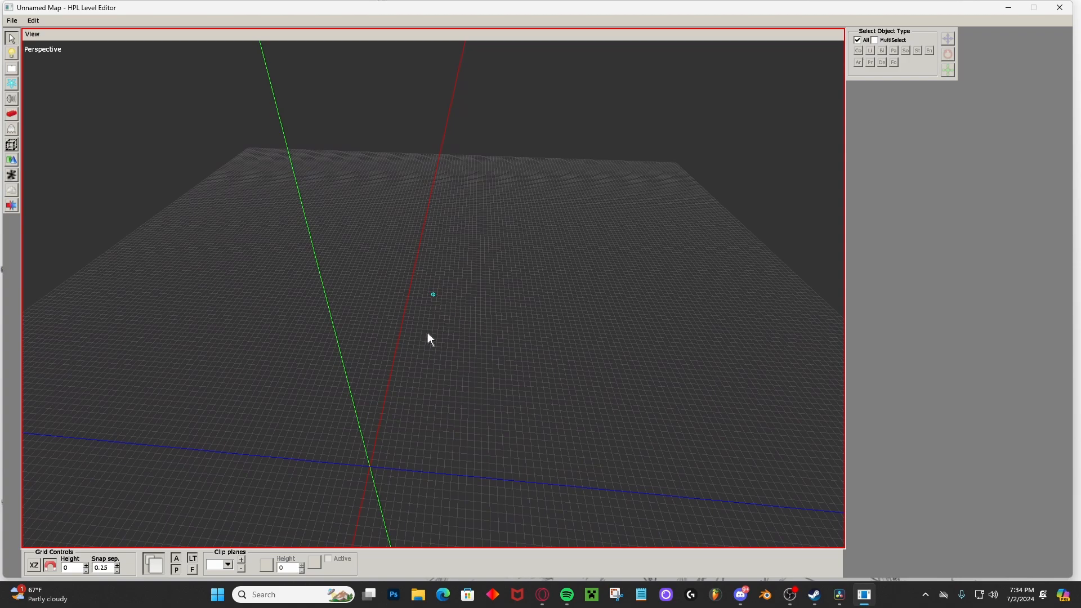
{"action": "middle_click_drag", "start_coordinate": [429, 336], "coordinate": [359, 281]}
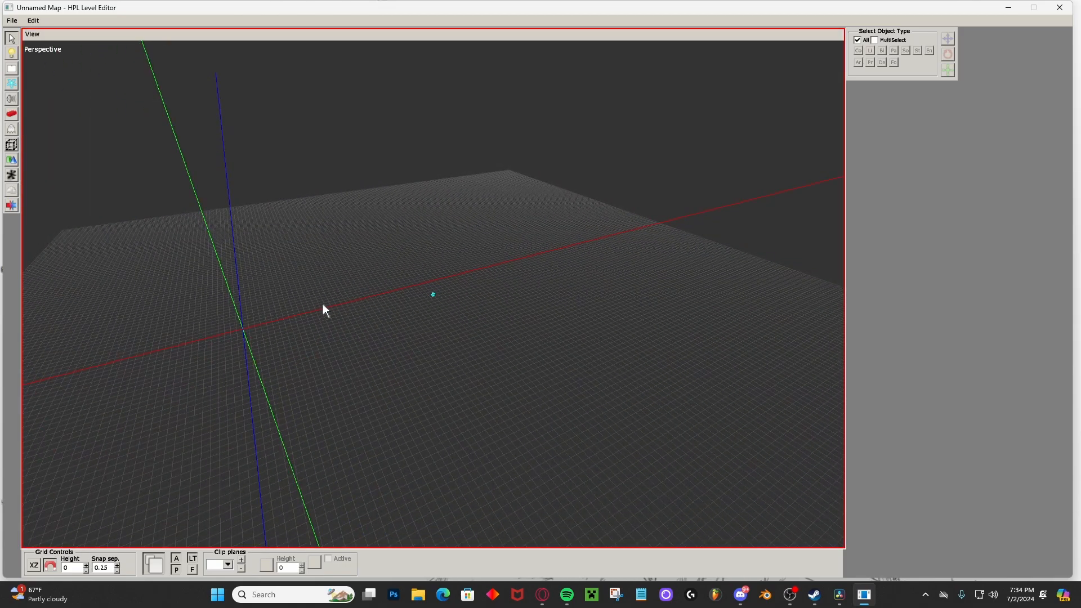
{"action": "left_click_drag", "start_coordinate": [323, 303], "coordinate": [323, 303], "text": "alt"}
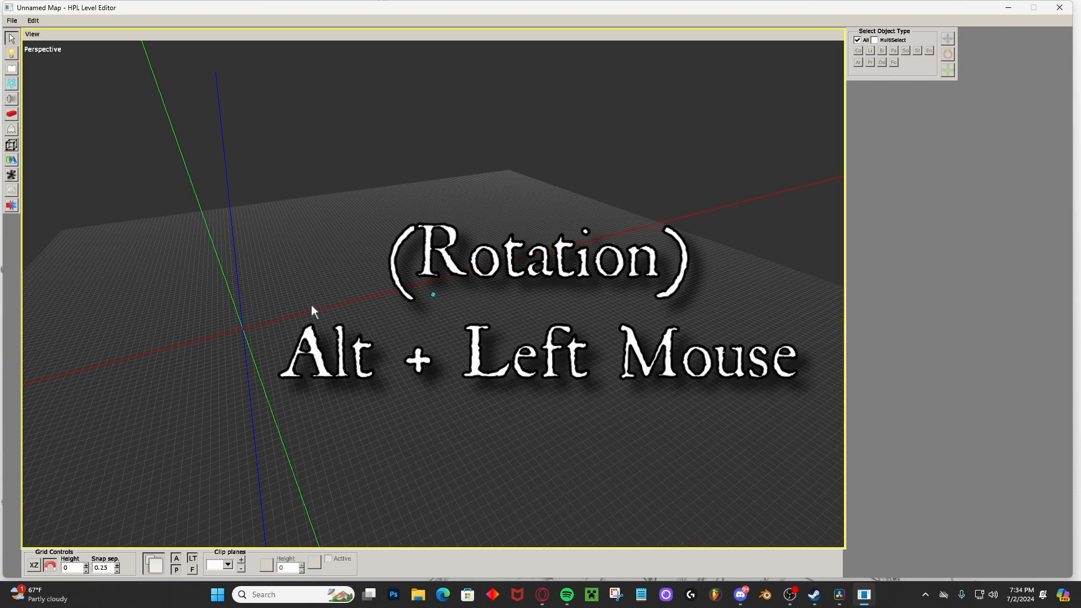
{"action": "left_click_drag", "start_coordinate": [312, 306], "coordinate": [476, 258], "text": "alt"}
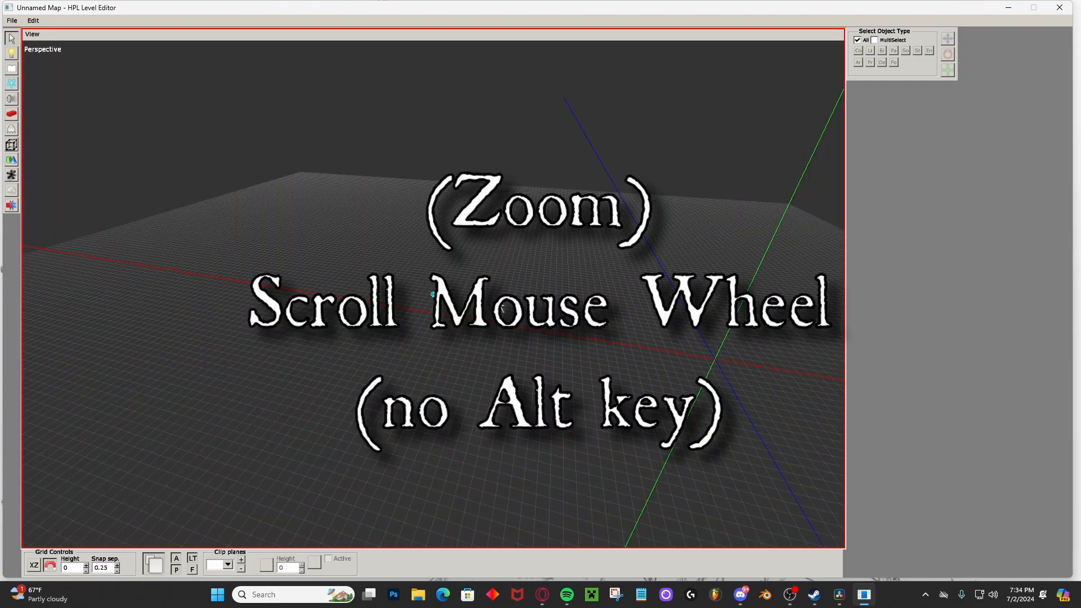
Zoom the perspective view in and out repeatedly on the grid.
{"action": "scroll", "coordinate": [484, 304], "scroll_direction": "up", "scroll_amount": 3}
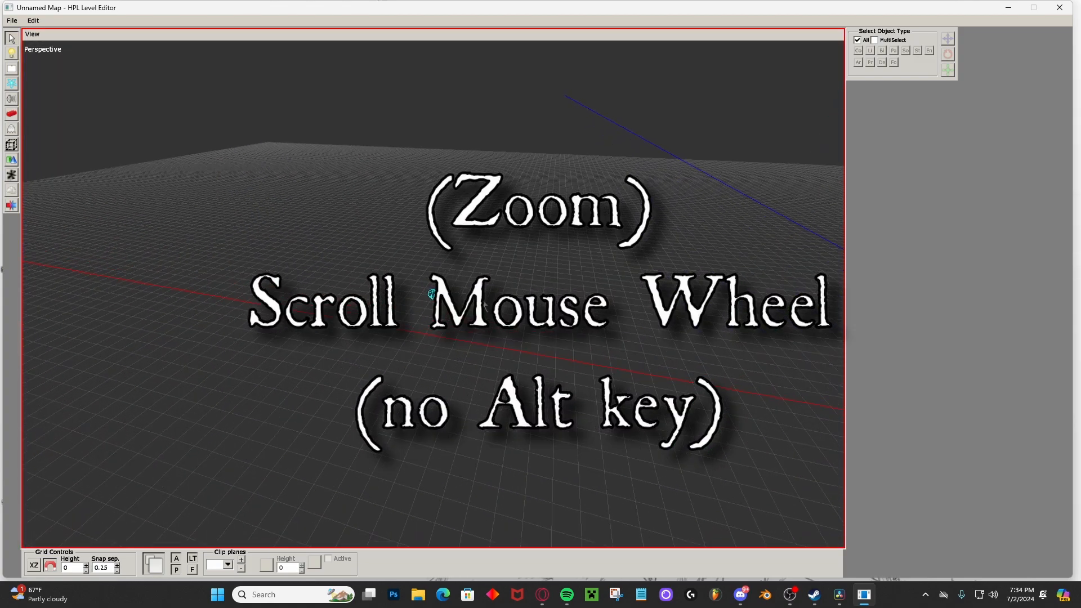
{"action": "scroll", "coordinate": [484, 305], "scroll_direction": "down", "scroll_amount": 3}
{"action": "scroll", "coordinate": [484, 305], "scroll_direction": "up", "scroll_amount": 3}
{"action": "scroll", "coordinate": [484, 305], "scroll_direction": "down", "scroll_amount": 3}
{"action": "scroll", "coordinate": [484, 304], "scroll_direction": "up", "scroll_amount": 3}
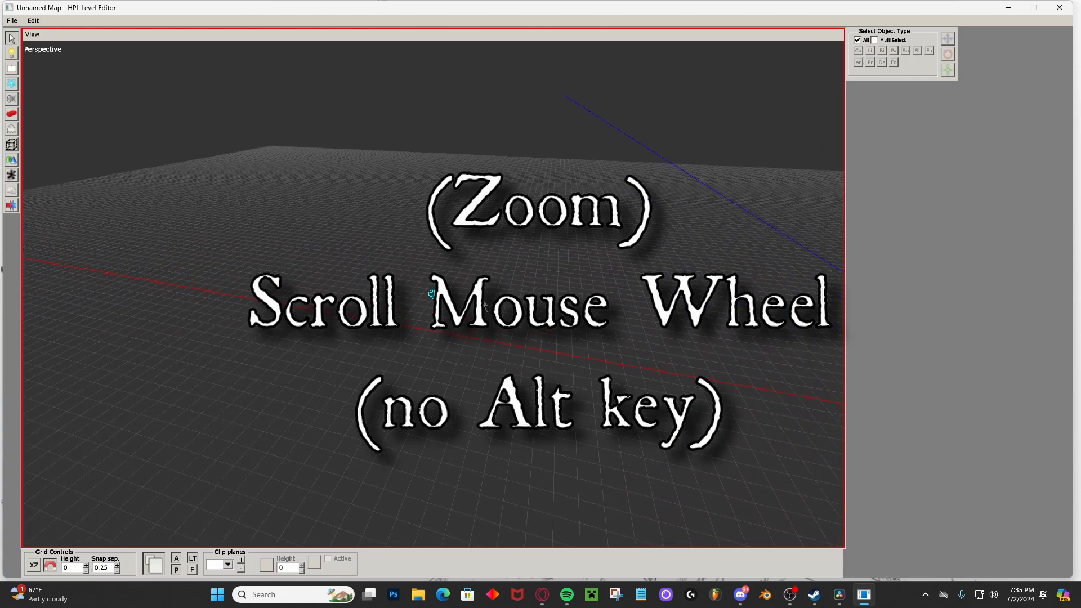
{"action": "scroll", "coordinate": [485, 305], "scroll_direction": "down", "scroll_amount": 3}
{"action": "scroll", "coordinate": [433, 294], "scroll_direction": "up", "scroll_amount": 3}
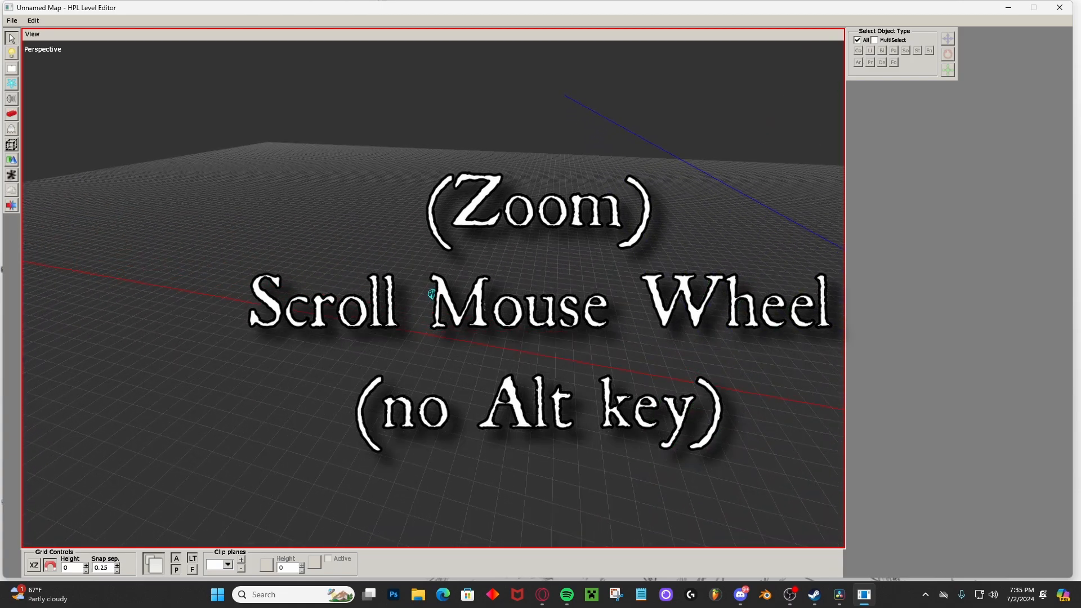
{"action": "scroll", "coordinate": [463, 278], "scroll_direction": "down", "scroll_amount": 5}
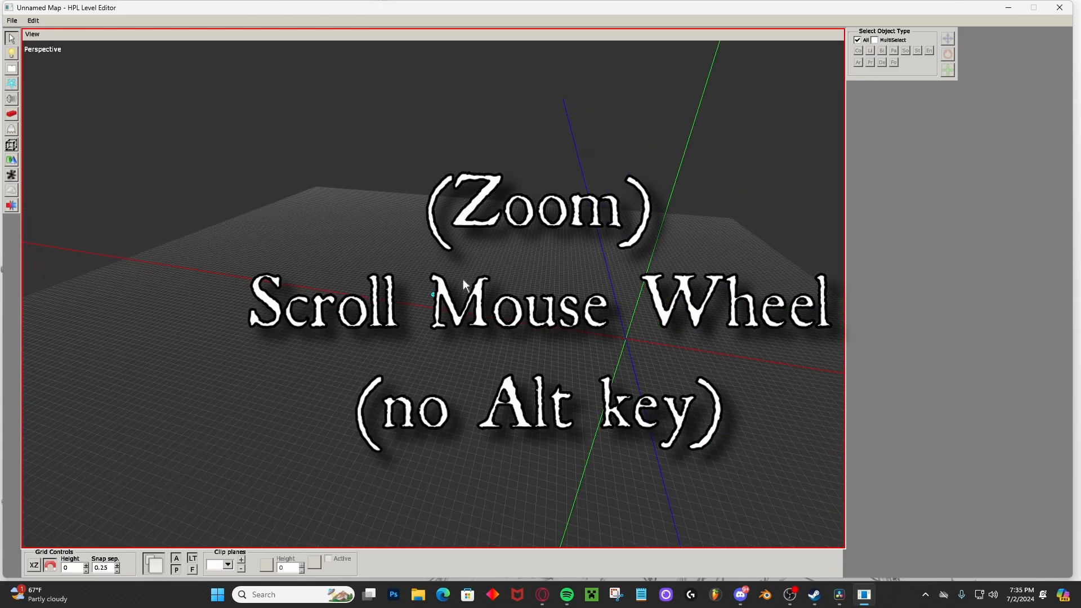
Pan the perspective view sideways and vertically across the empty grid.
{"action": "middle_click_drag", "start_coordinate": [462, 279], "coordinate": [351, 350], "text": "alt"}
{"action": "middle_click_drag", "start_coordinate": [444, 340], "coordinate": [513, 335], "text": "alt"}
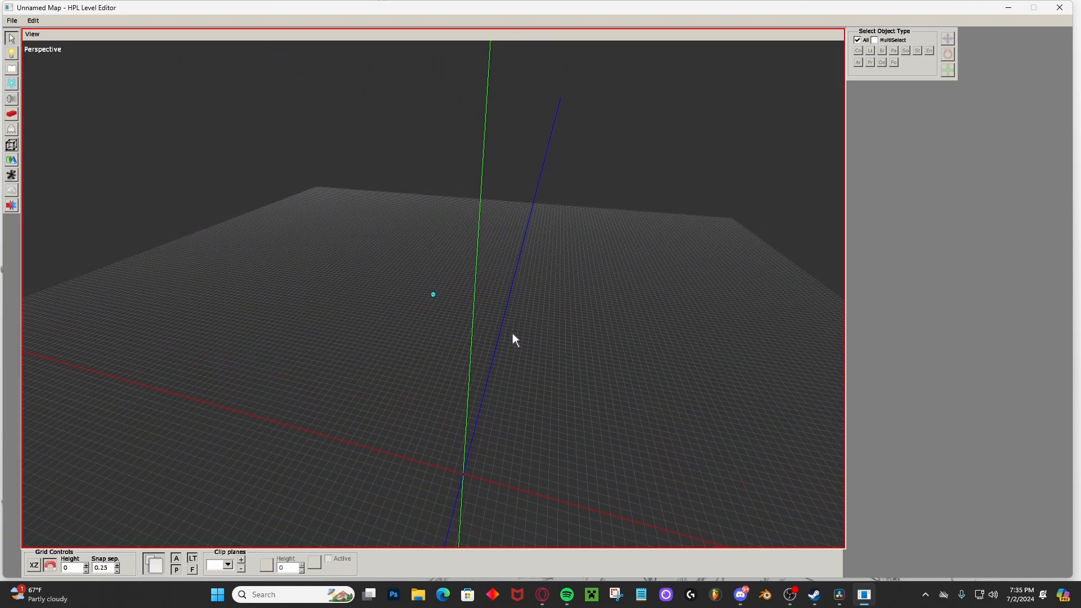
{"action": "key", "text": "alt"}
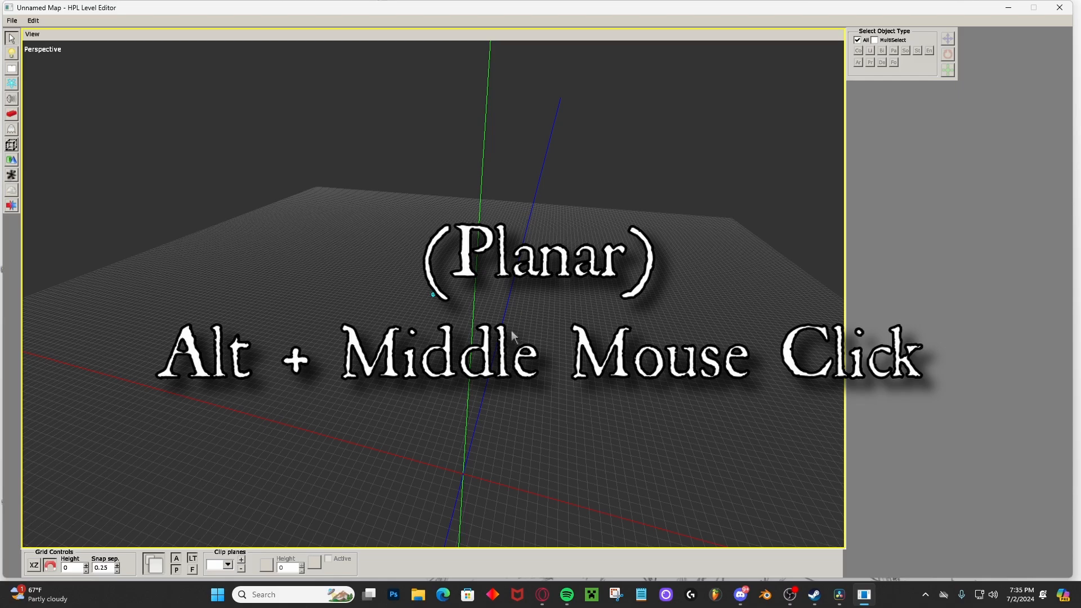
{"action": "middle_click_drag", "start_coordinate": [513, 336], "coordinate": [427, 296], "text": "alt"}
Zoom the perspective view in and out, and rotate the camera around the grid.
{"action": "scroll", "coordinate": [428, 296], "scroll_direction": "up", "scroll_amount": 2}
{"action": "scroll", "coordinate": [427, 296], "scroll_direction": "up", "scroll_amount": 5}
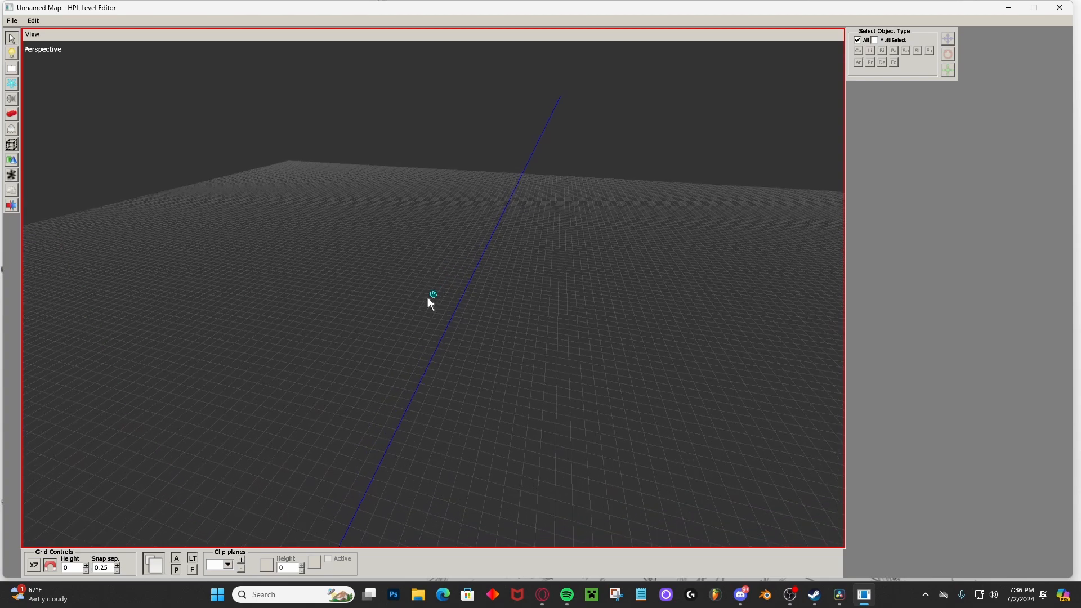
{"action": "scroll", "coordinate": [427, 296], "scroll_direction": "down", "scroll_amount": 5}
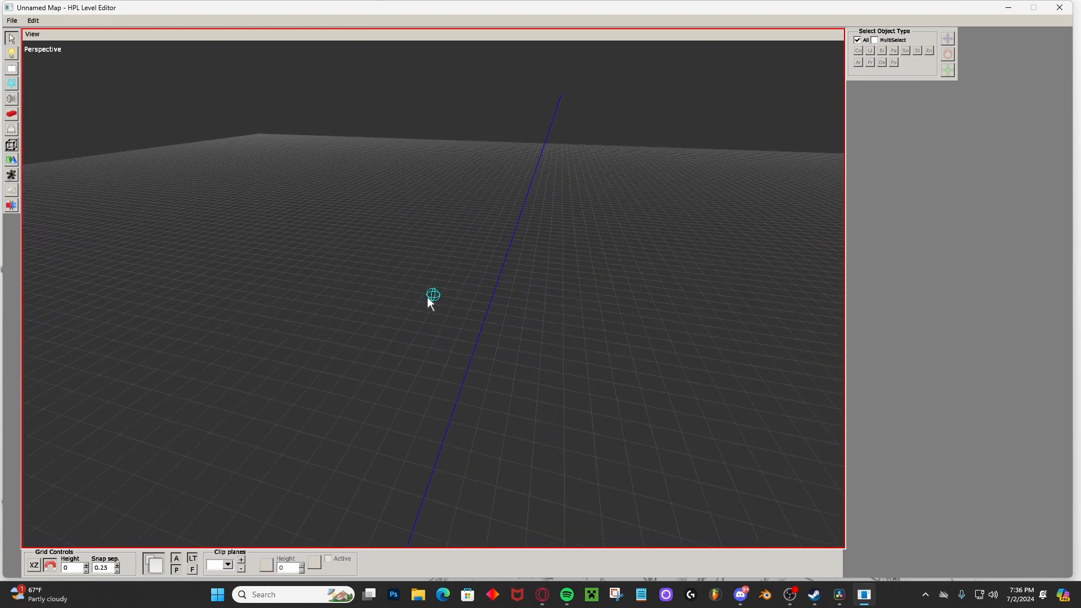
{"action": "mouse_move", "coordinate": [431, 294]}
{"action": "middle_mouse_down", "text": "alt"}
{"action": "mouse_move", "coordinate": [430, 188]}
{"action": "mouse_move", "coordinate": [423, 303]}
{"action": "middle_mouse_up", "text": "alt"}
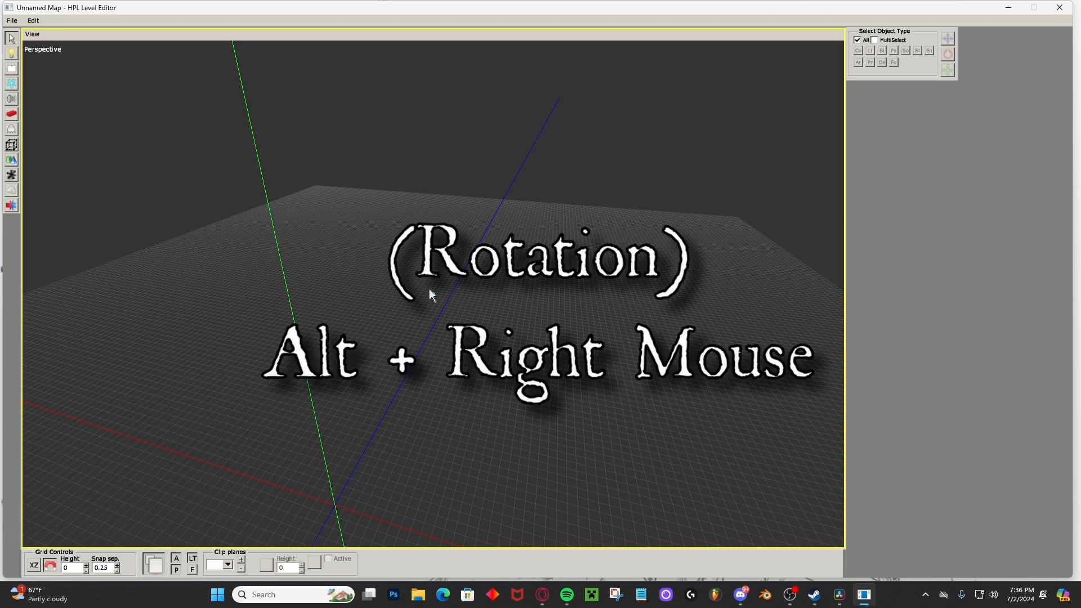
{"action": "right_click_drag", "start_coordinate": [429, 288], "coordinate": [422, 382], "text": "alt"}
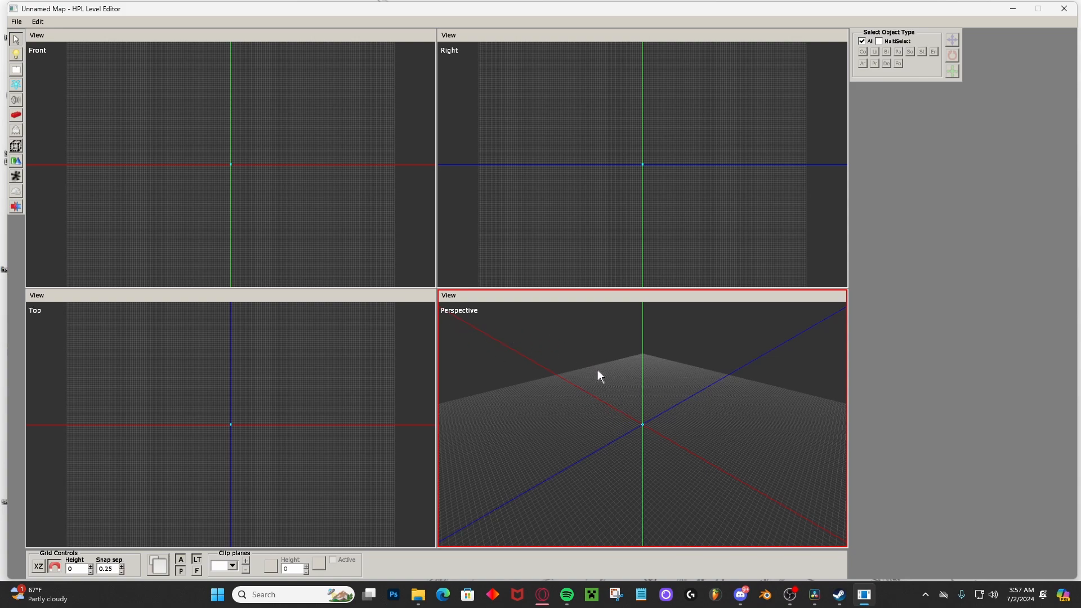
Toggle between the four-viewport layout and the enlarged Perspective viewport, ending on the enlarged Perspective viewport.
{"action": "key", "text": "space"}
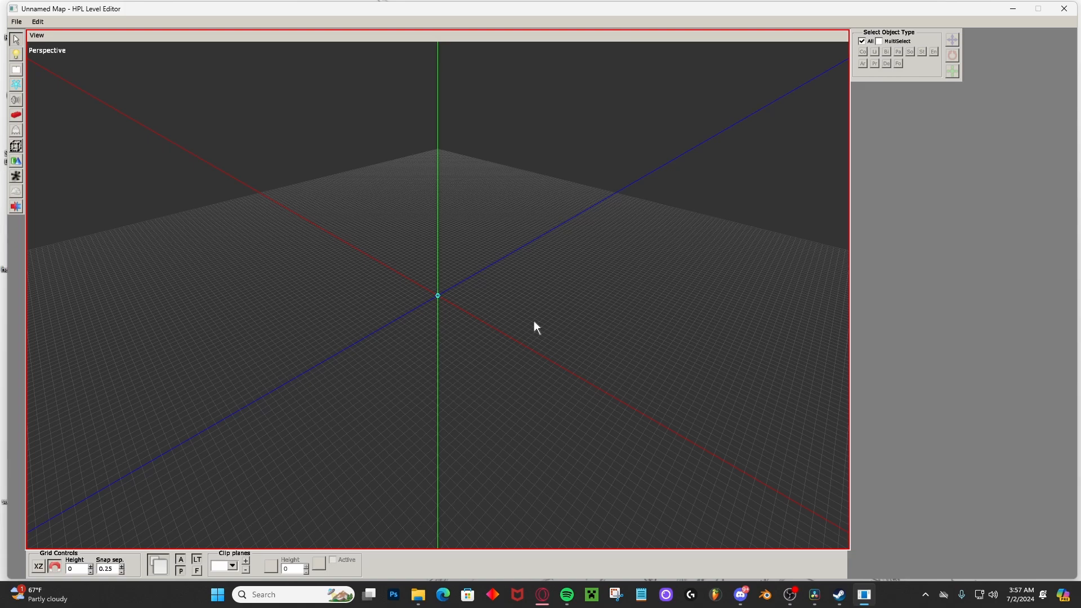
{"action": "key", "text": "space"}
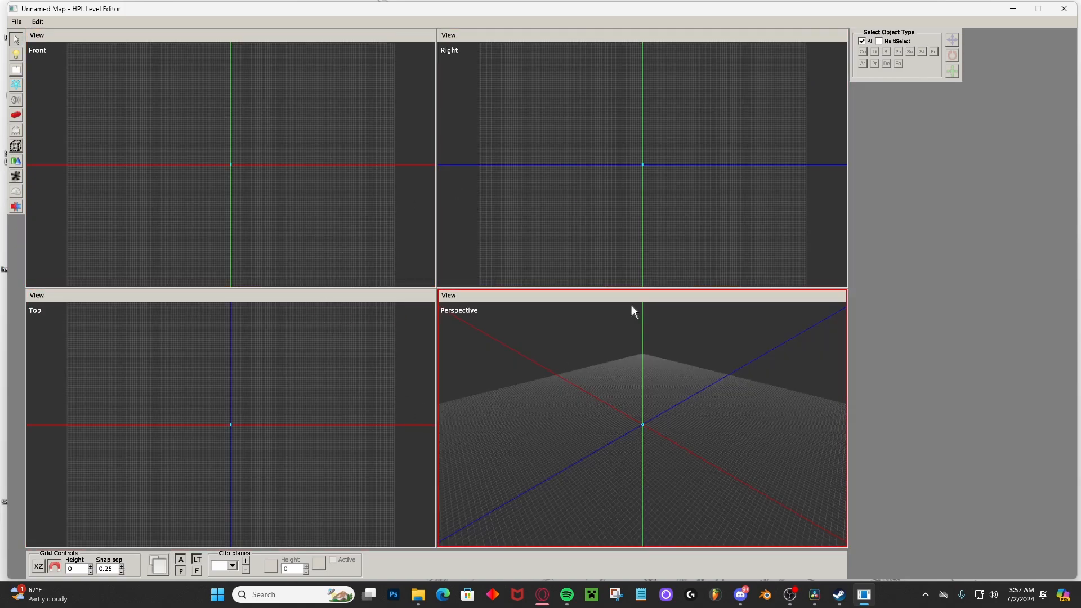
{"action": "key", "text": "space"}
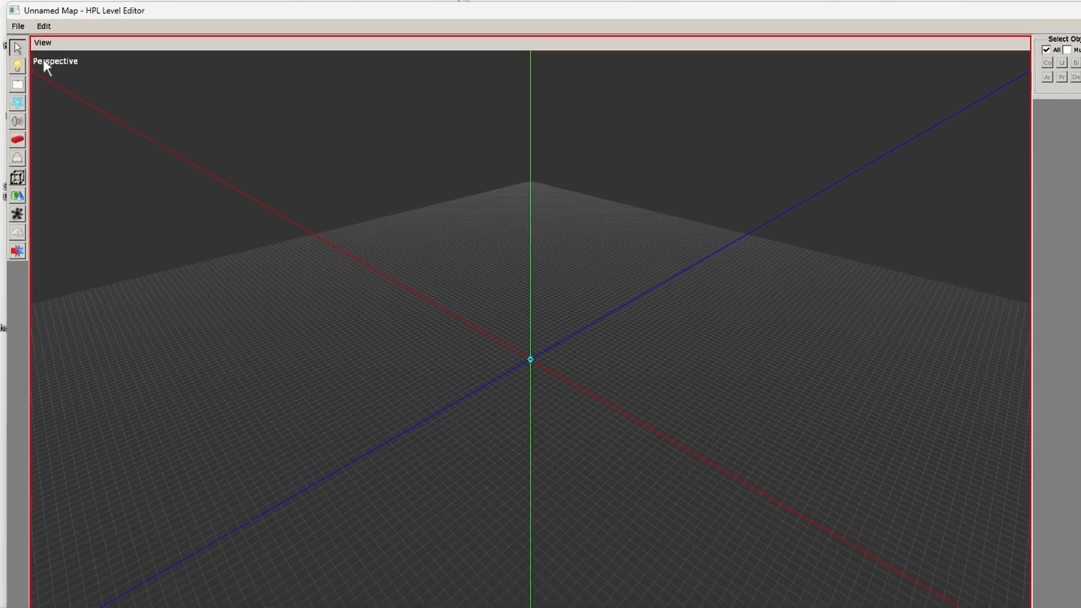
Start saving the unnamed map as a new file and browse to the map folder inside custom_stories/TestLevel.
{"action": "left_click", "coordinate": [17, 22]}
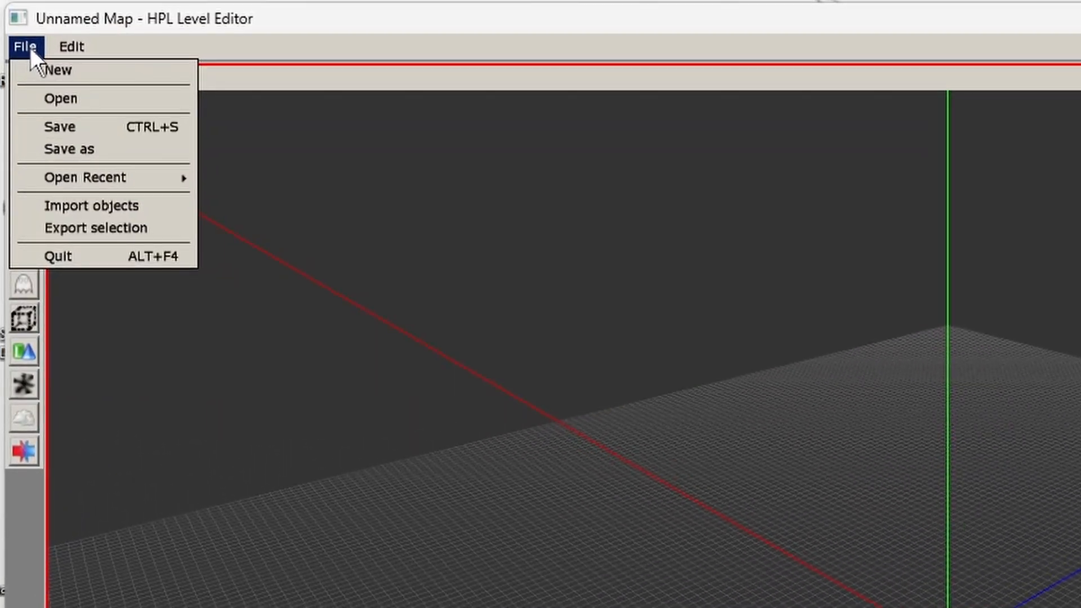
{"action": "left_click", "coordinate": [65, 149]}
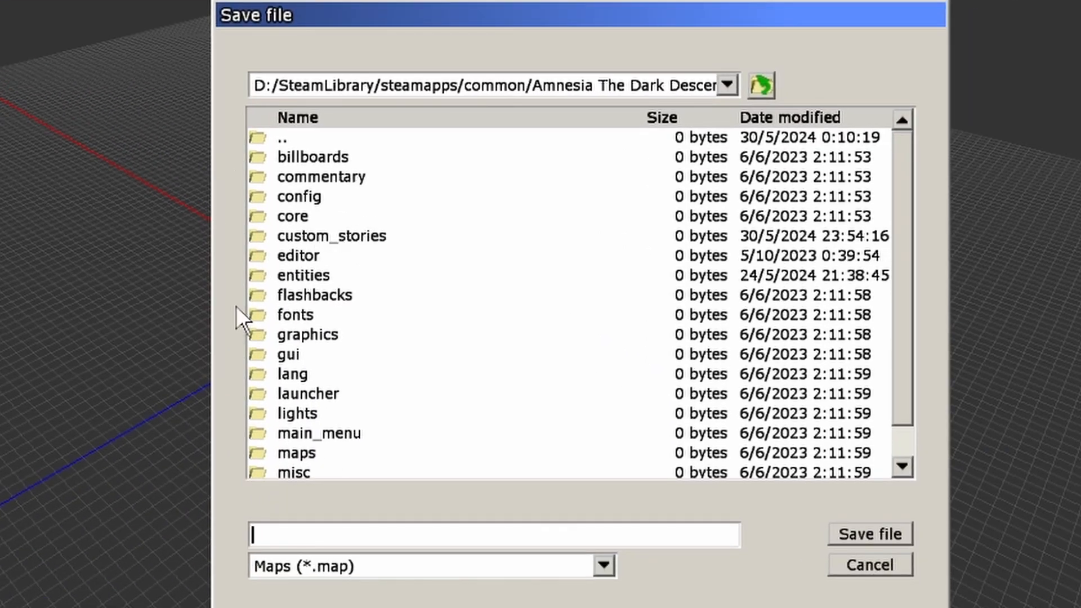
{"action": "left_click", "coordinate": [367, 237]}
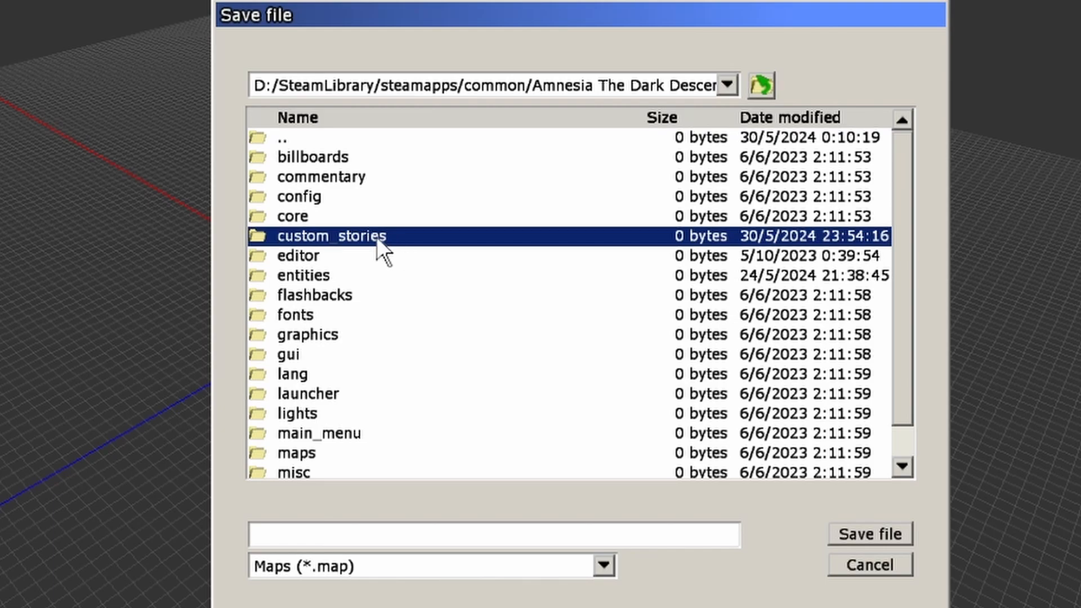
{"action": "double_click", "coordinate": [377, 237]}
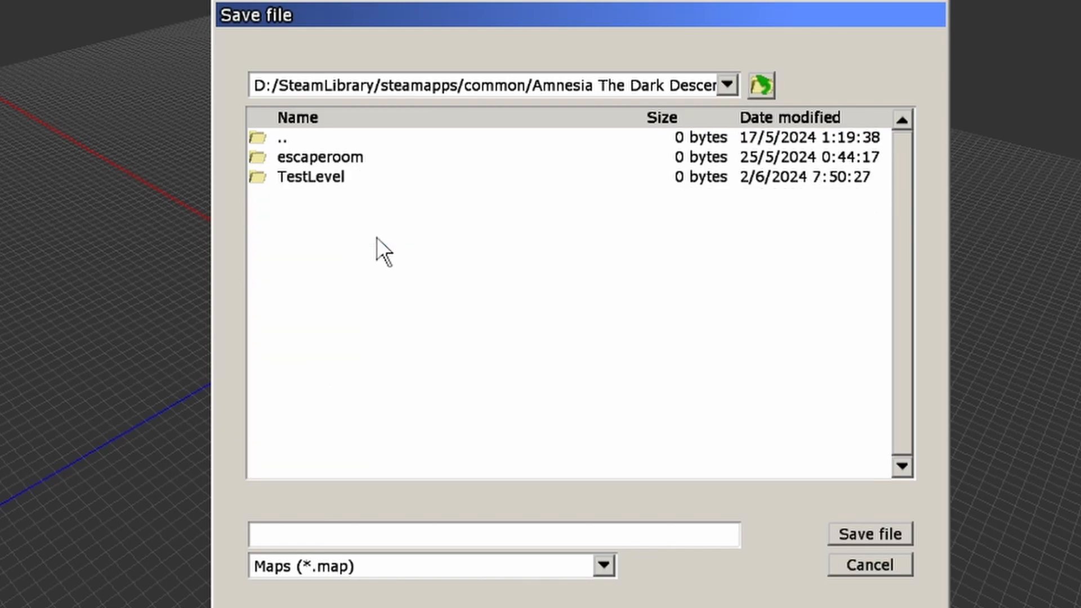
{"action": "double_click", "coordinate": [310, 179]}
{"action": "double_click", "coordinate": [296, 158]}
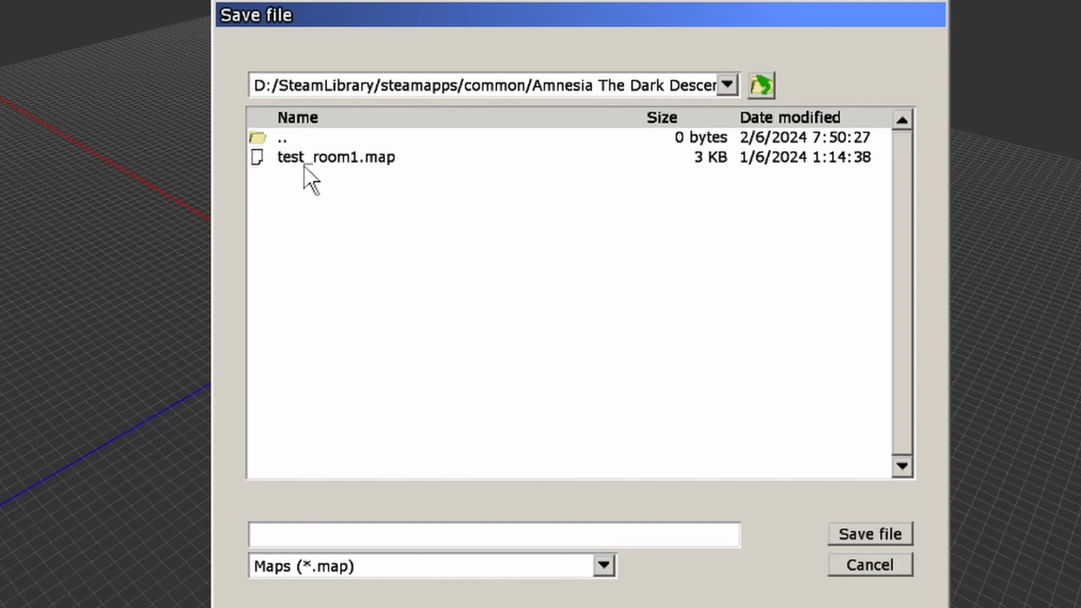
Save the map as test_room1.map, overwriting the existing file.
{"action": "left_click", "coordinate": [315, 529]}
{"action": "type", "text": "test_room"}
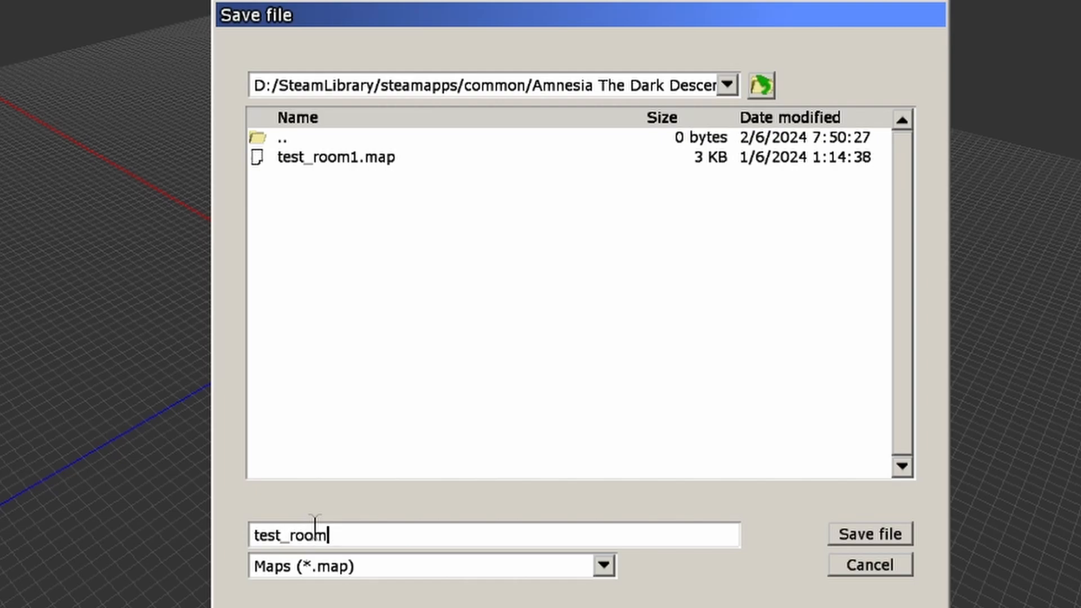
{"action": "type", "text": "1"}
{"action": "key", "text": "Return"}
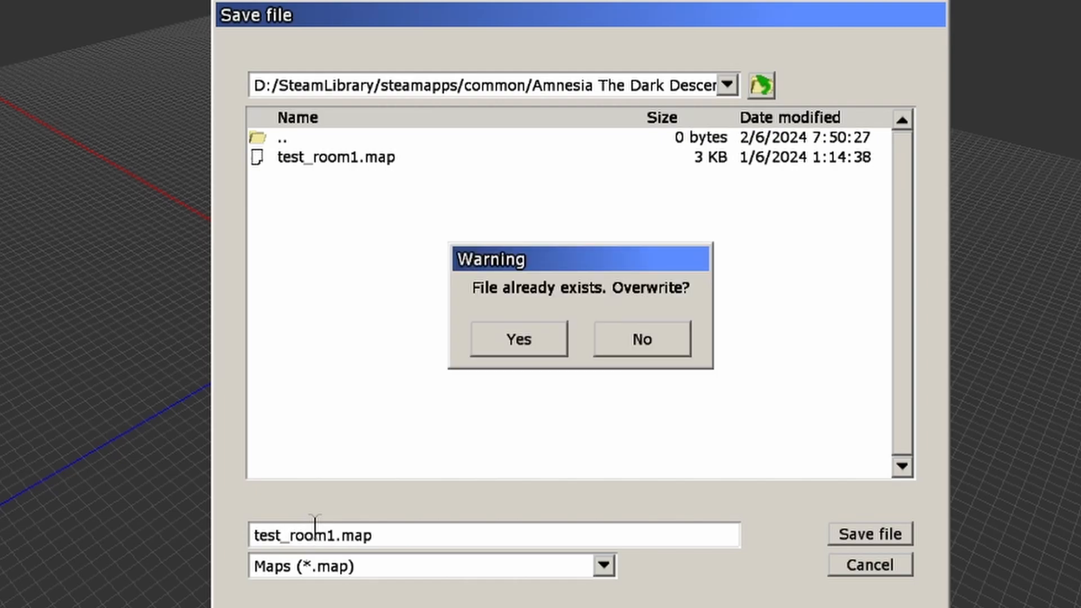
{"action": "left_click", "coordinate": [532, 343]}
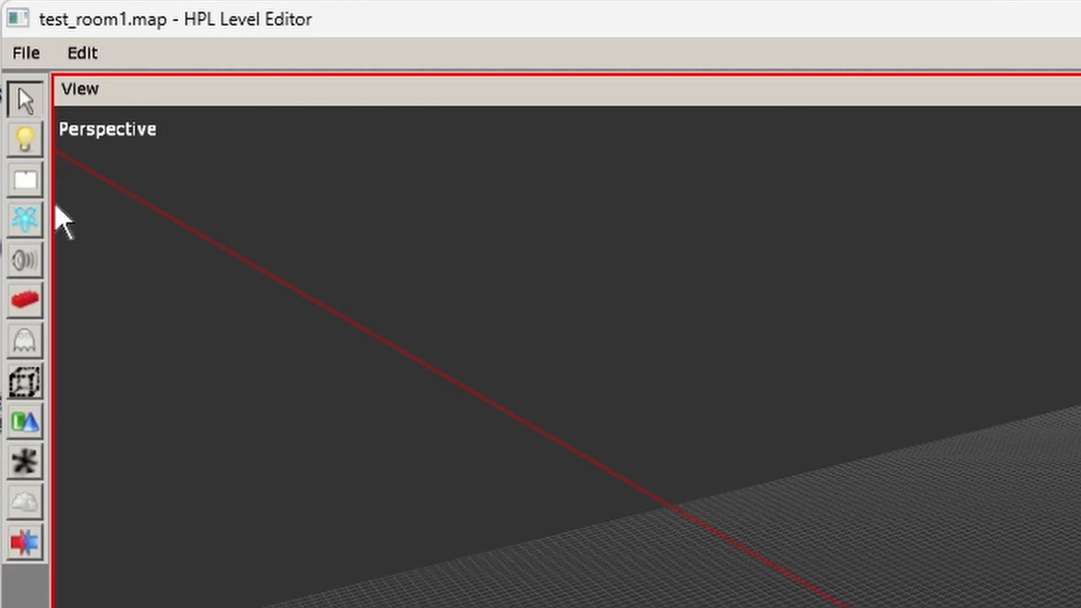
Activate the primitives tool with the Plane type and preview the plane's placement over the grid.
{"action": "left_click", "coordinate": [38, 428]}
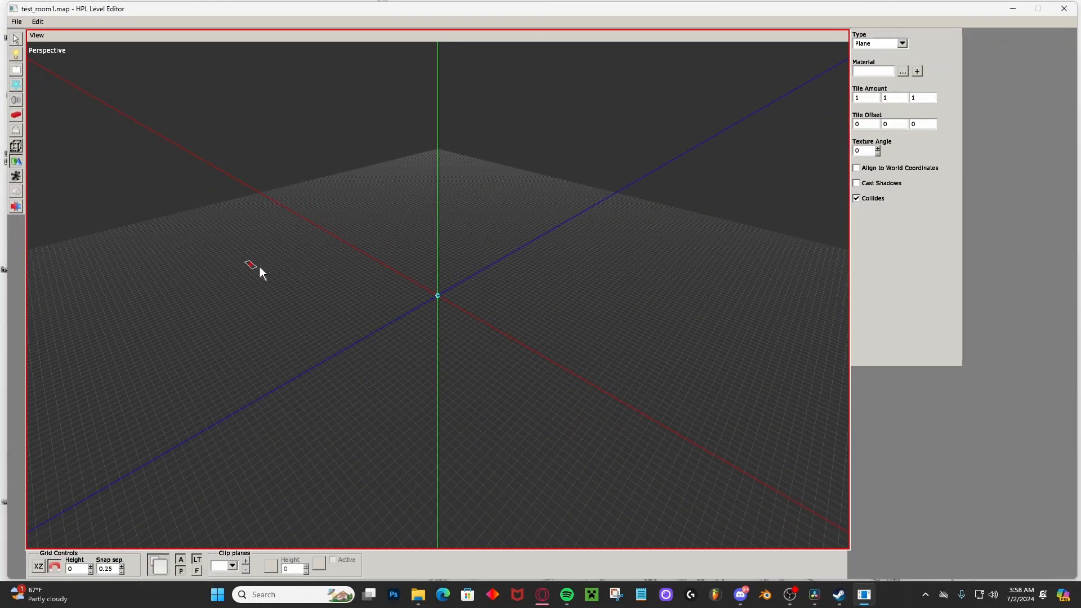
{"action": "left_click_drag", "start_coordinate": [259, 268], "coordinate": [700, 341]}
{"action": "left_click_drag", "start_coordinate": [638, 260], "coordinate": [753, 322]}
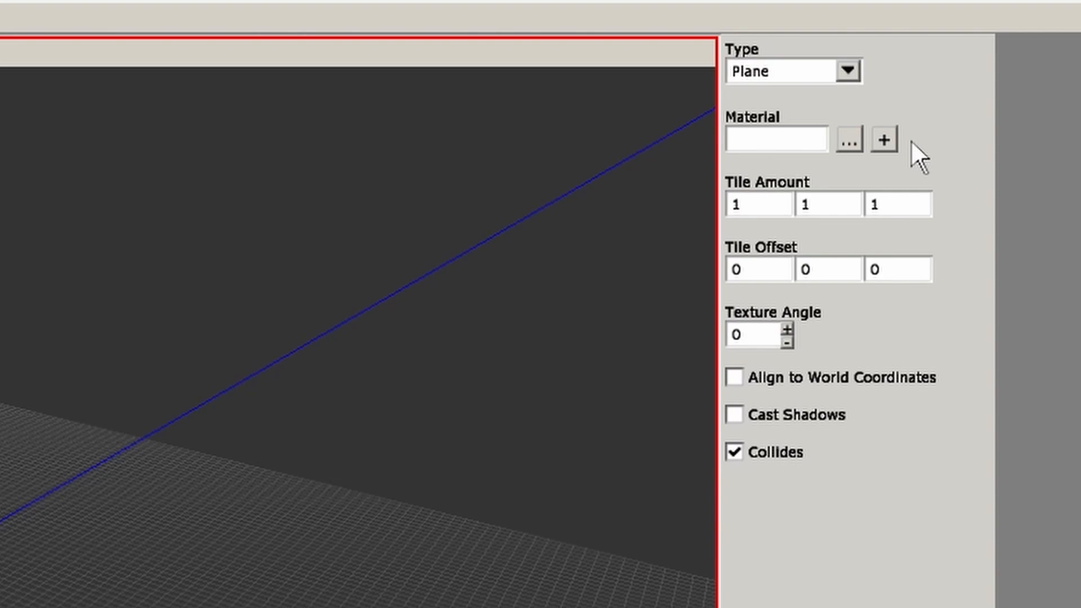
Assign castlebase_tiledfloor02.mat from static_objects/castlebase/floor as the plane's material.
{"action": "left_click", "coordinate": [846, 145]}
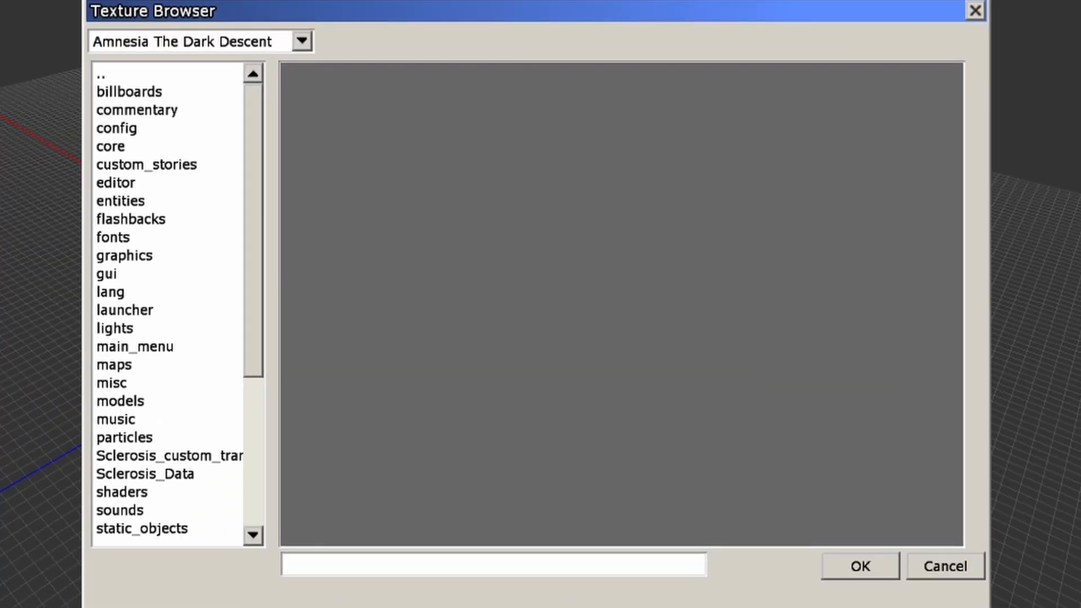
{"action": "left_click", "coordinate": [136, 523]}
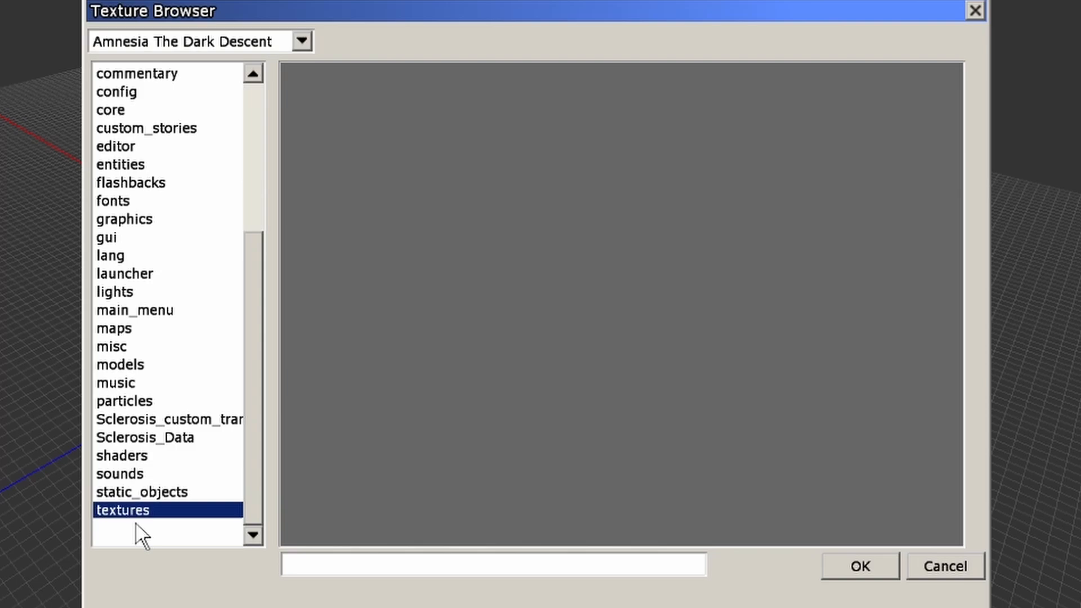
{"action": "double_click", "coordinate": [140, 493]}
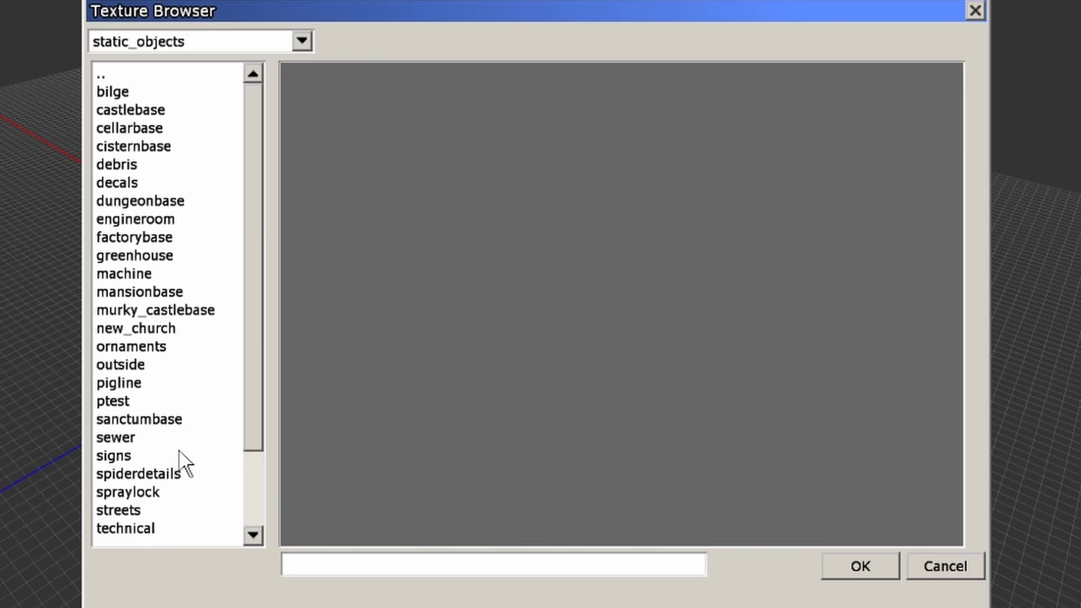
{"action": "left_click", "coordinate": [132, 112]}
{"action": "double_click", "coordinate": [131, 112]}
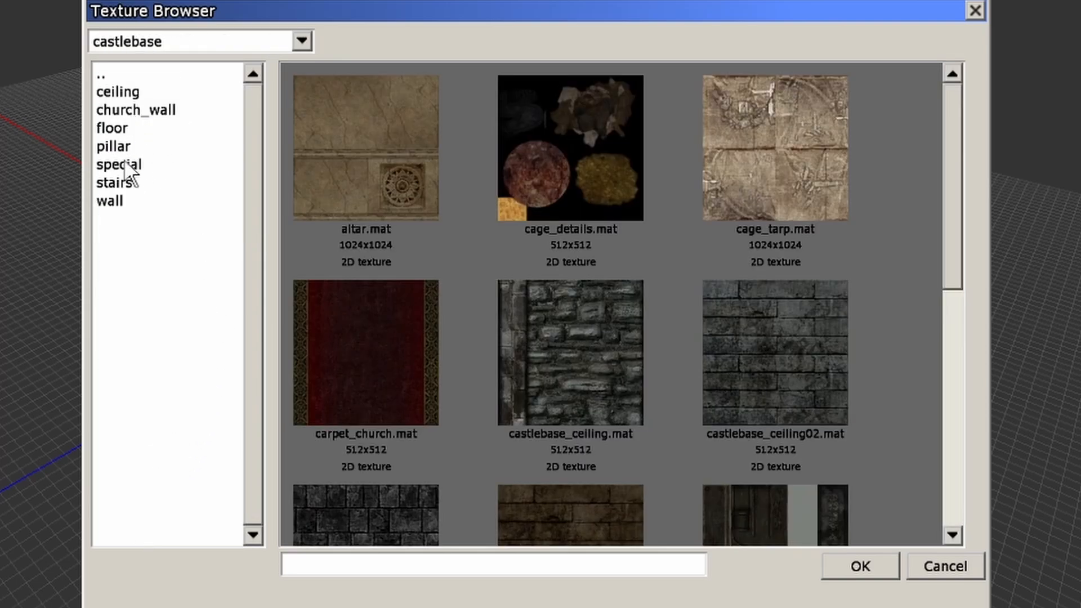
{"action": "left_click", "coordinate": [125, 128]}
{"action": "double_click", "coordinate": [125, 129]}
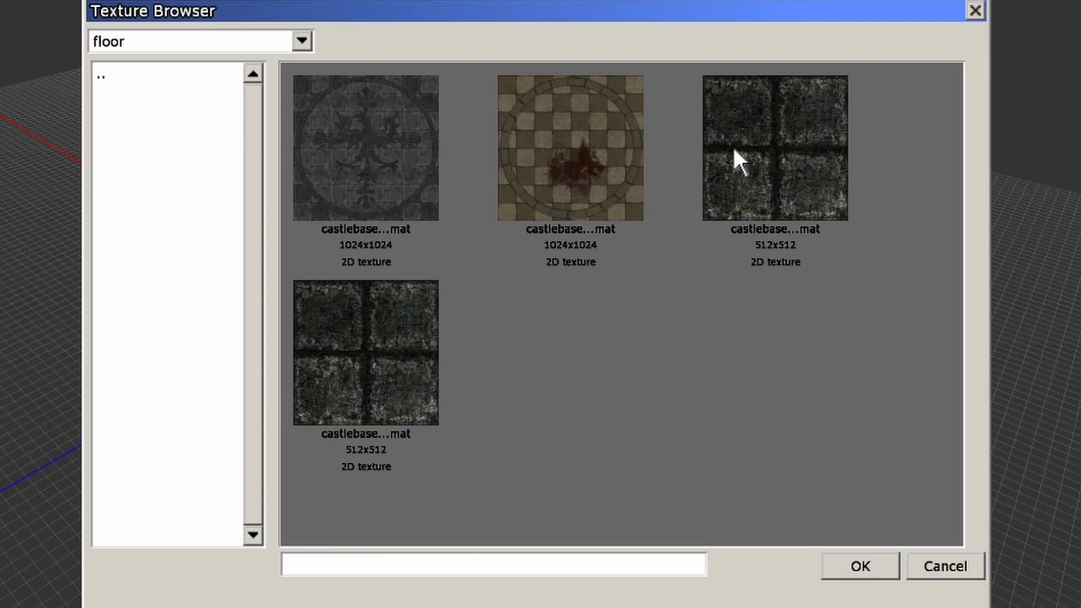
{"action": "left_click", "coordinate": [784, 148]}
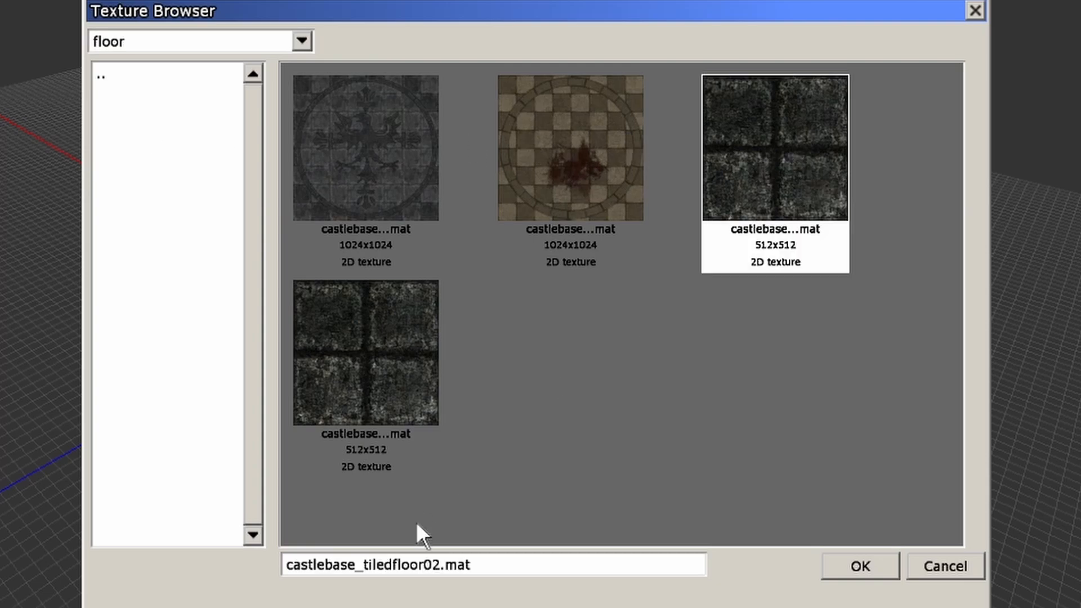
{"action": "double_click", "coordinate": [750, 187]}
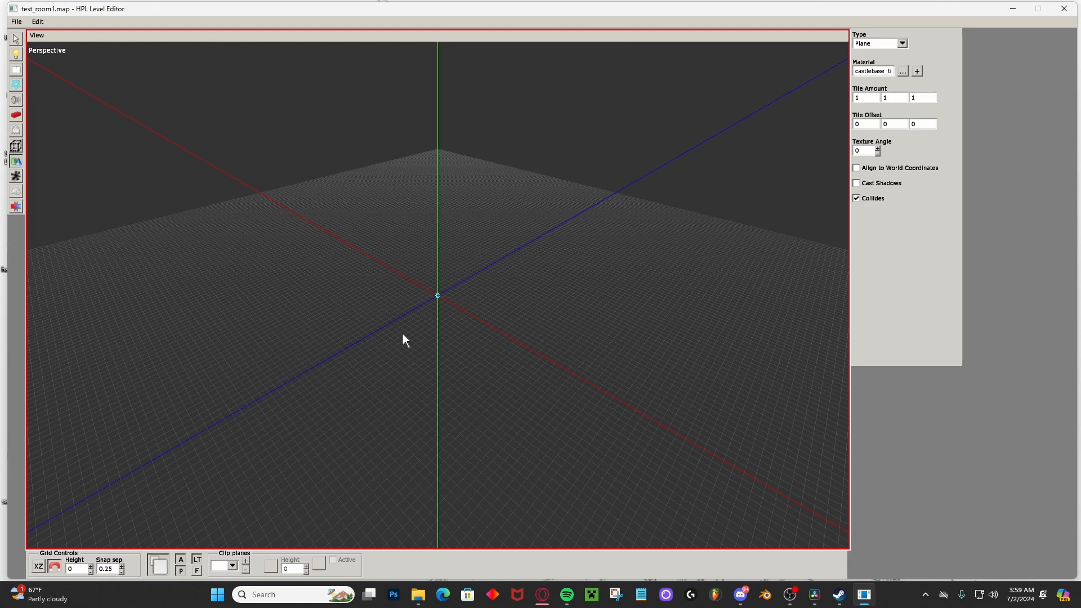
Draw a square tiled floor plane of about 4 by 4 units on the grid beside the origin.
{"action": "middle_click_drag", "start_coordinate": [400, 333], "coordinate": [322, 305]}
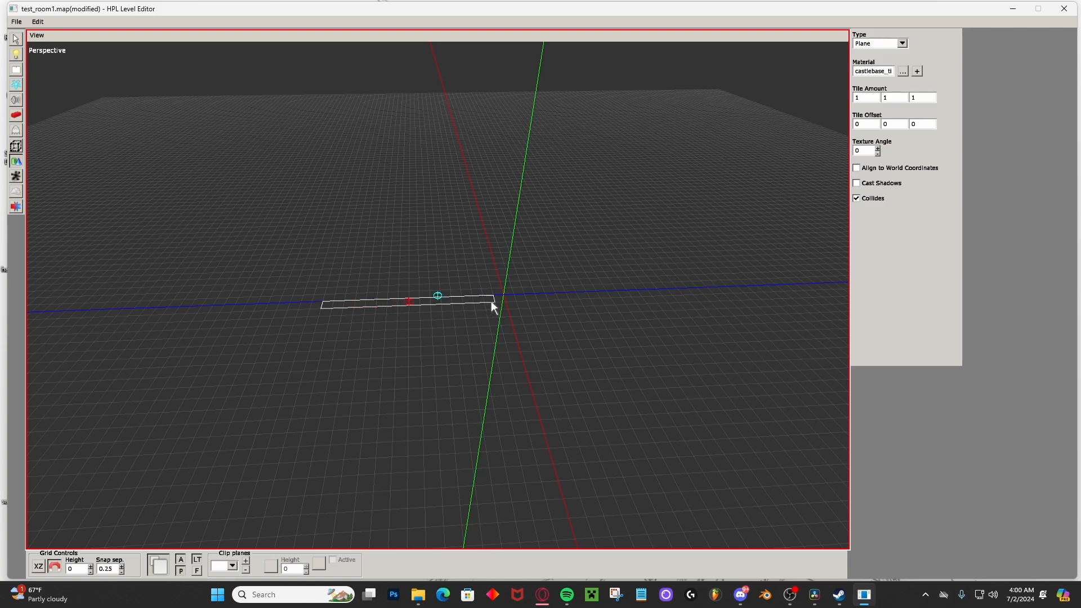
{"action": "left_click_drag", "start_coordinate": [492, 303], "coordinate": [531, 462]}
{"action": "middle_click_drag", "start_coordinate": [353, 342], "coordinate": [376, 338]}
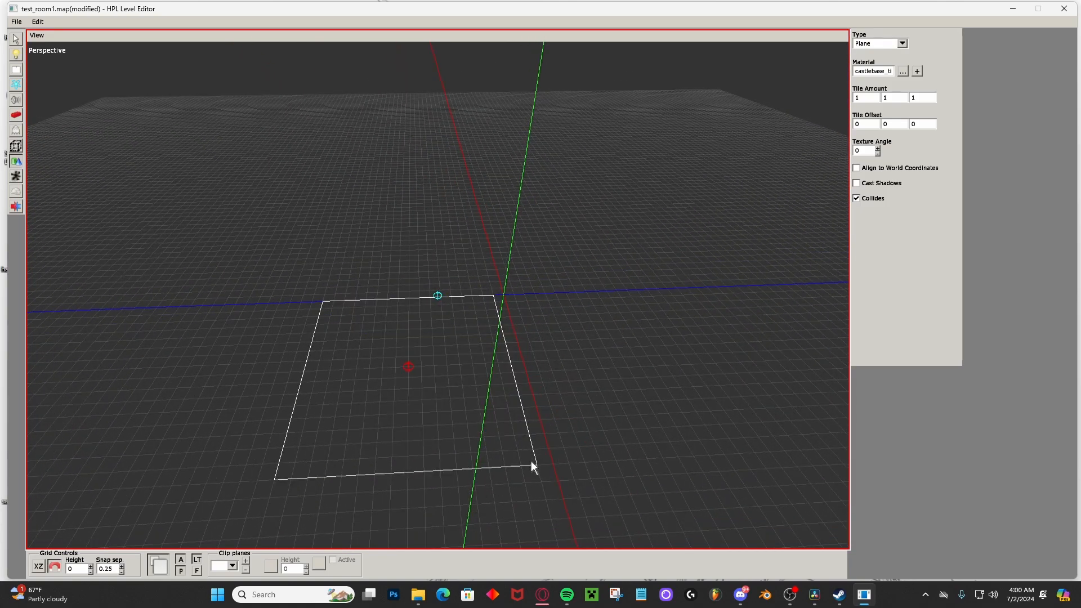
{"action": "left_click_drag", "start_coordinate": [531, 461], "coordinate": [532, 461]}
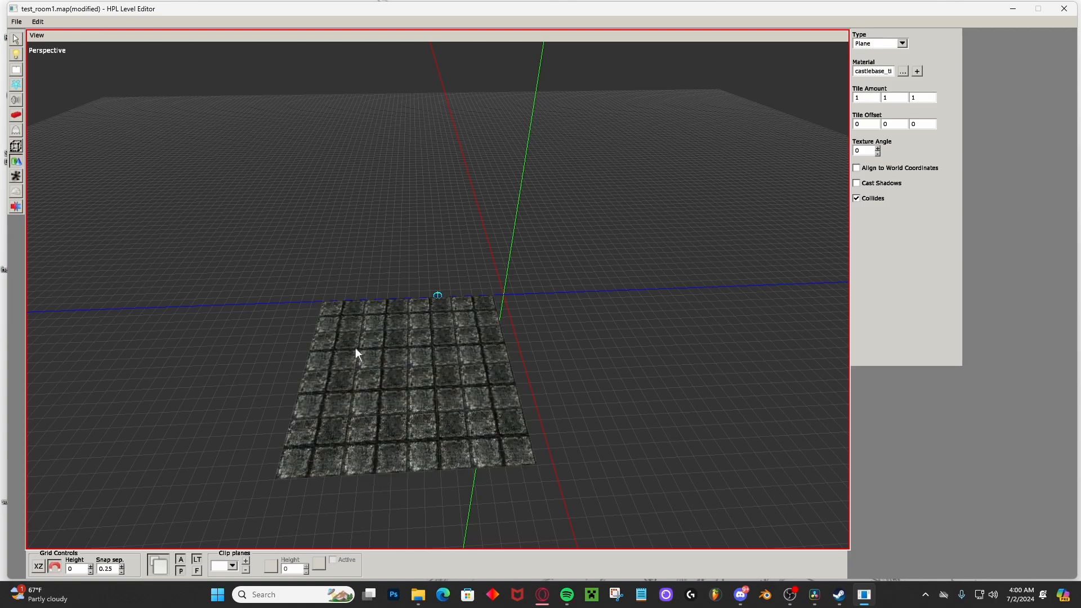
{"action": "mouse_move", "coordinate": [356, 347]}
{"action": "middle_mouse_down"}
{"action": "mouse_move", "coordinate": [414, 344]}
{"action": "mouse_move", "coordinate": [371, 338]}
{"action": "middle_mouse_up"}
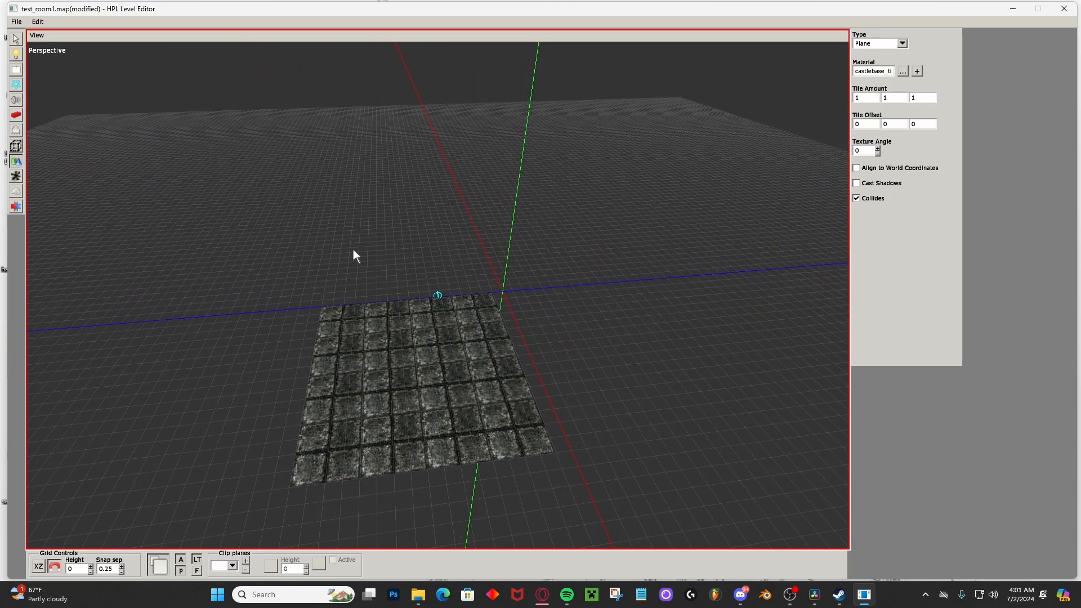
{"action": "middle_click_drag", "start_coordinate": [438, 308], "coordinate": [462, 331]}
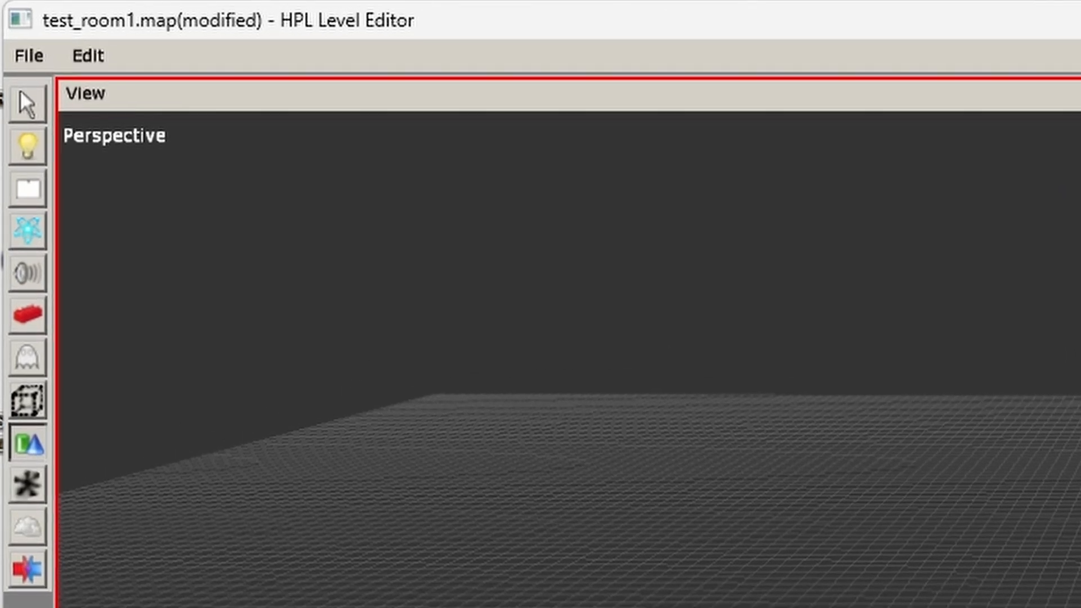
Activate static object placement and choose the wall piece named default from the castlebase set.
{"action": "left_click", "coordinate": [36, 317]}
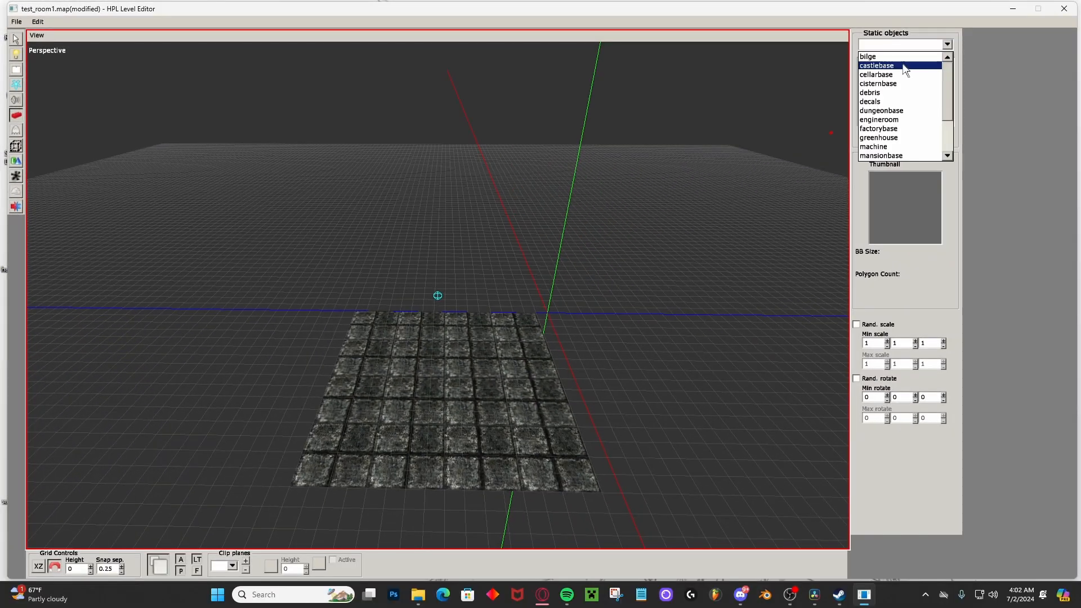
{"action": "left_click", "coordinate": [903, 66]}
{"action": "scroll", "coordinate": [886, 82], "scroll_direction": "down", "scroll_amount": 8}
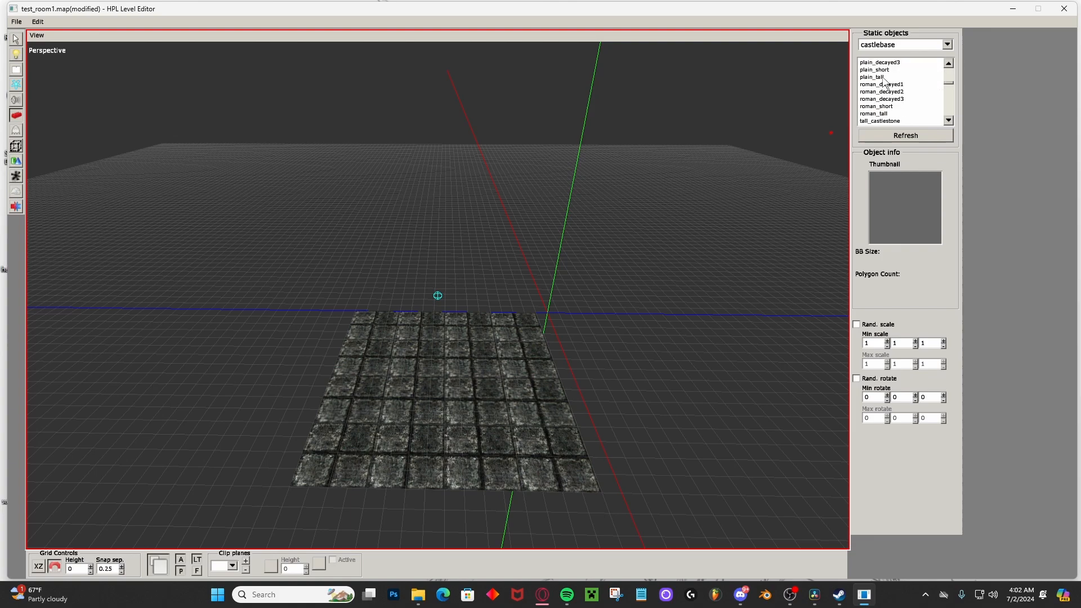
{"action": "scroll", "coordinate": [885, 81], "scroll_direction": "down", "scroll_amount": 6}
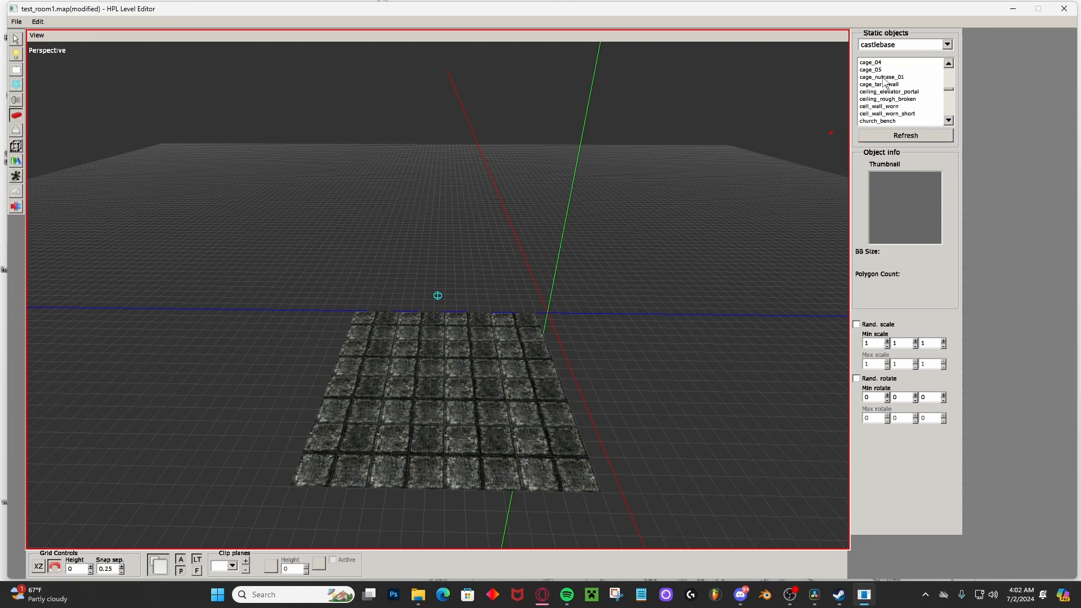
{"action": "scroll", "coordinate": [886, 82], "scroll_direction": "down", "scroll_amount": 6}
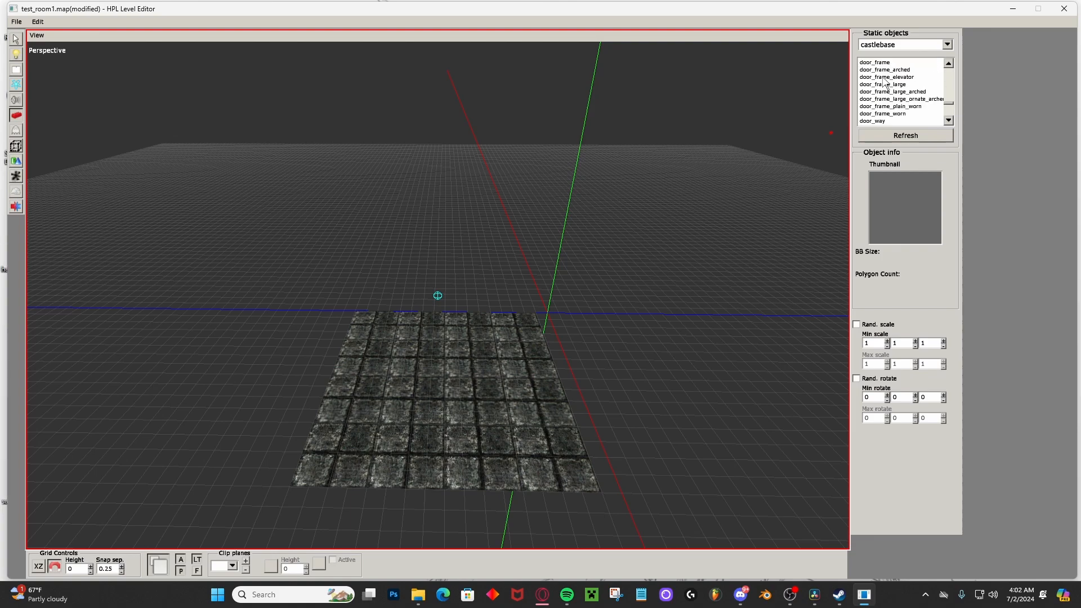
{"action": "scroll", "coordinate": [885, 82], "scroll_direction": "down", "scroll_amount": 10}
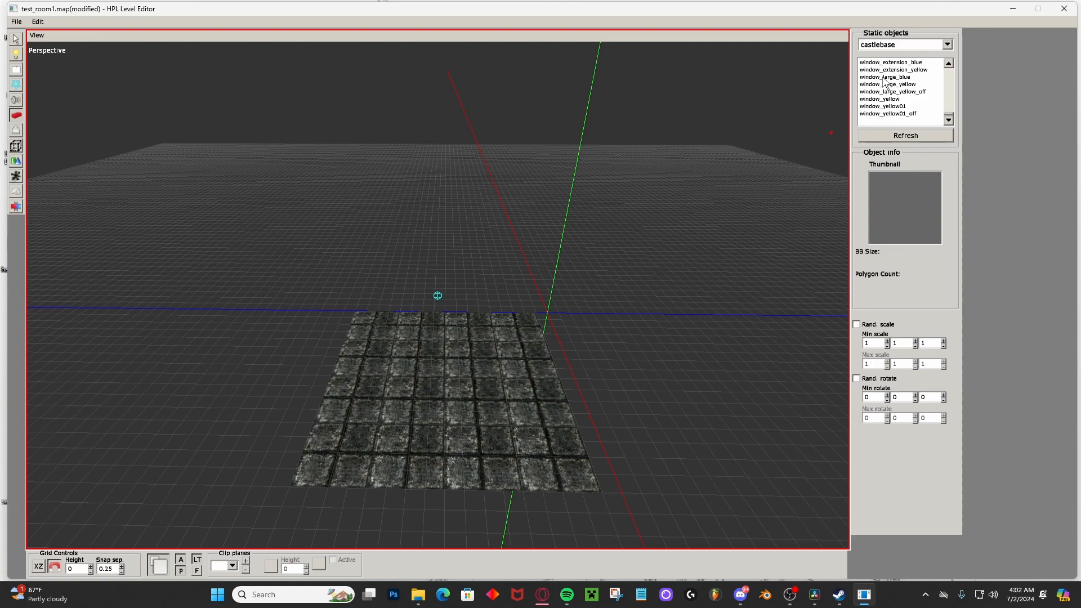
{"action": "scroll", "coordinate": [885, 82], "scroll_direction": "up", "scroll_amount": 12}
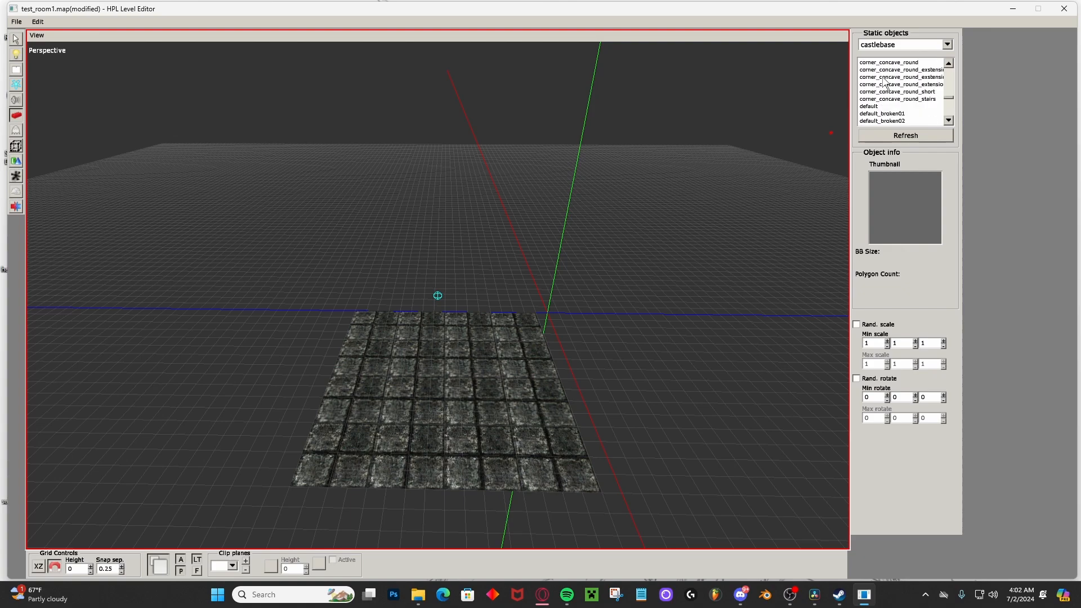
{"action": "left_click", "coordinate": [870, 106]}
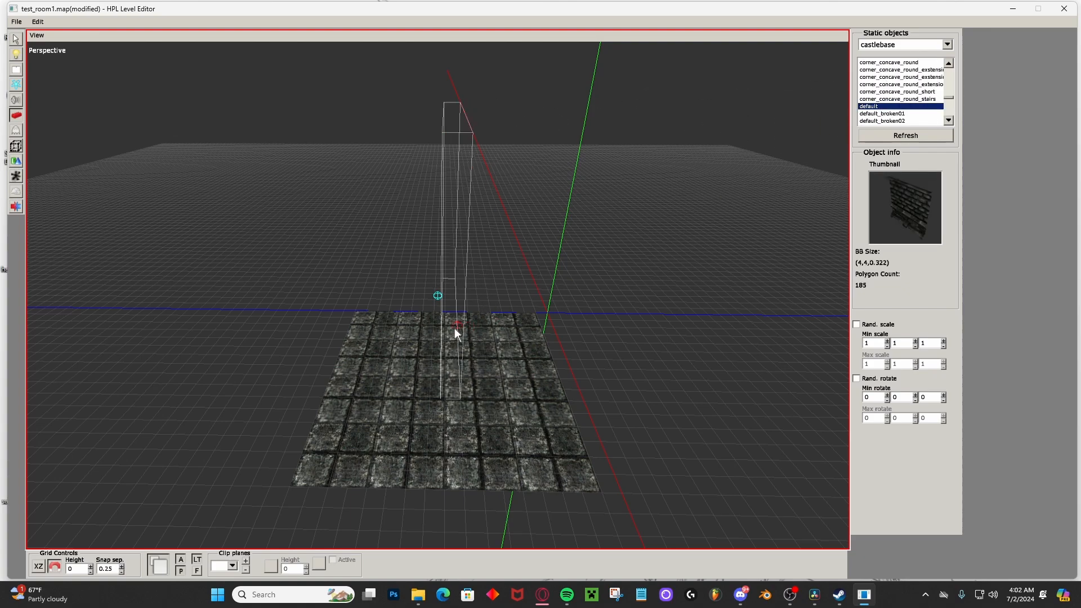
Place a wall with Y rotation 90 along the floor's edge at the blue axis and another with Y rotation 0 along the adjoining edge by the origin.
{"action": "scroll", "coordinate": [453, 327], "scroll_direction": "down", "scroll_amount": 1}
{"action": "scroll", "coordinate": [457, 322], "scroll_direction": "up", "scroll_amount": 7}
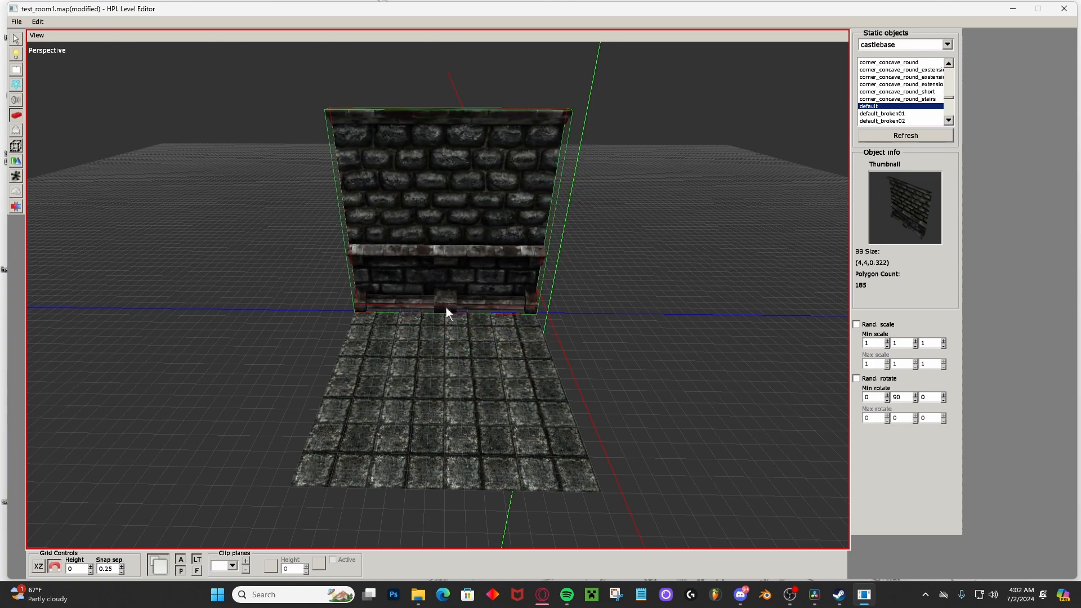
{"action": "left_click", "coordinate": [446, 311]}
{"action": "scroll", "coordinate": [600, 378], "scroll_direction": "down", "scroll_amount": 1}
{"action": "scroll", "coordinate": [600, 373], "scroll_direction": "down", "scroll_amount": 5}
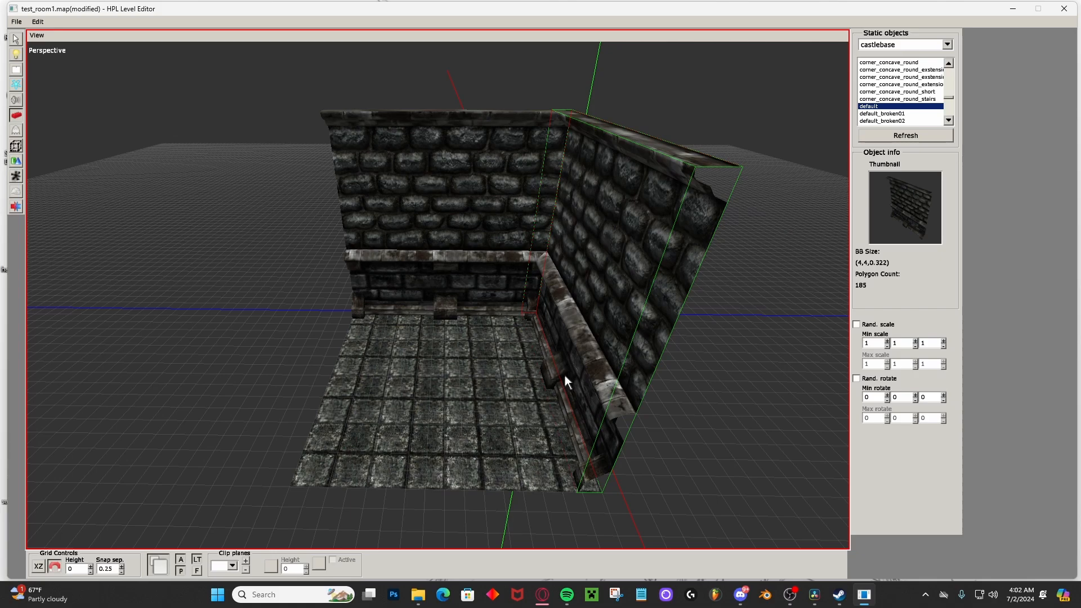
{"action": "left_click", "coordinate": [565, 375]}
Enclose the floor by placing walls with Y rotations of 180 and 270 along its two remaining edges.
{"action": "scroll", "coordinate": [362, 372], "scroll_direction": "up", "scroll_amount": 4}
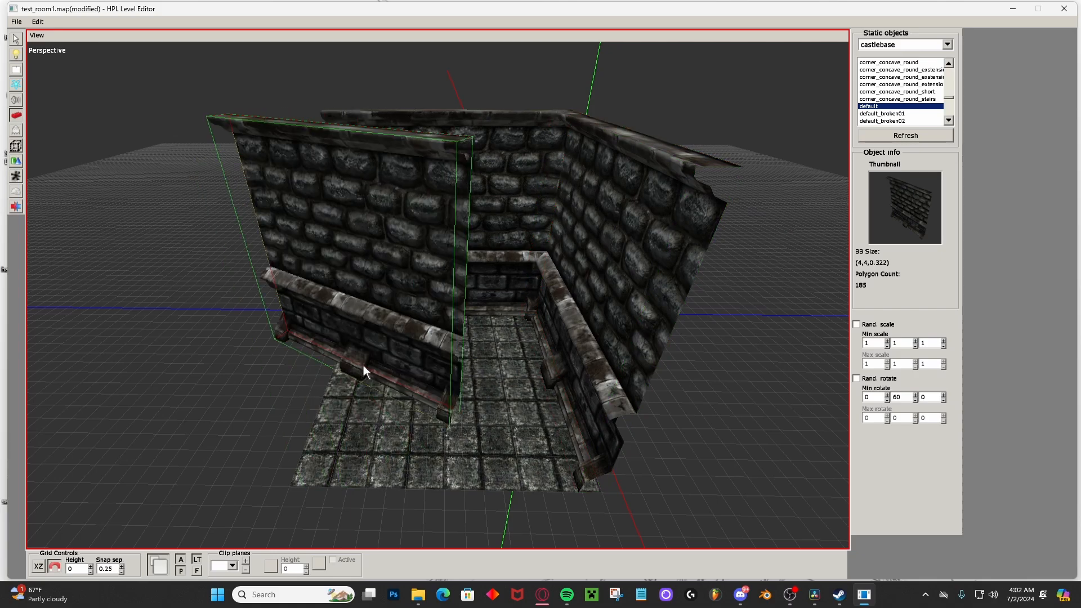
{"action": "scroll", "coordinate": [363, 370], "scroll_direction": "up", "scroll_amount": 8}
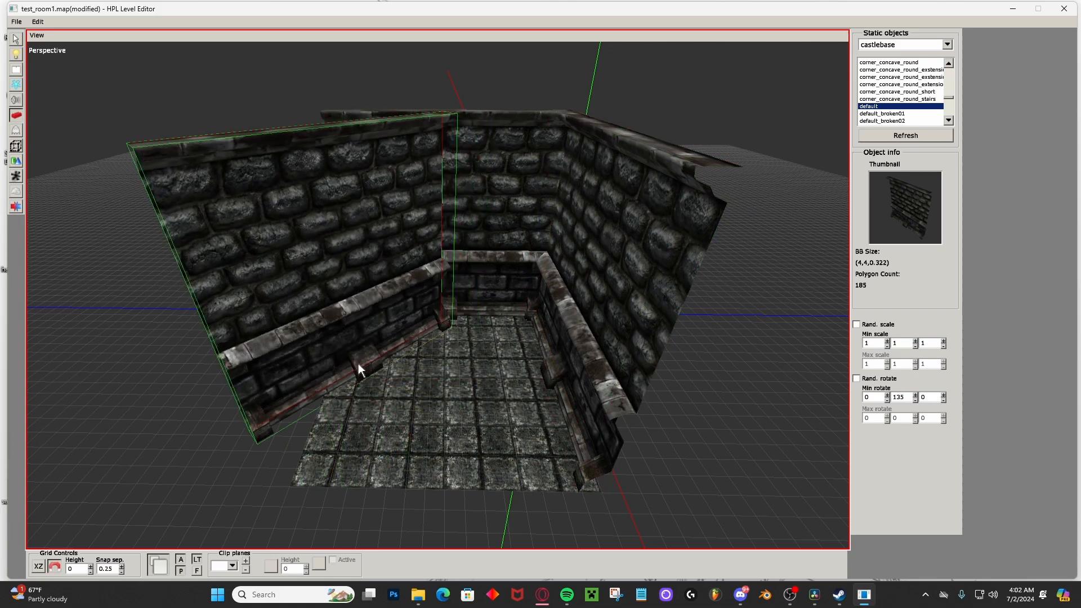
{"action": "left_click", "coordinate": [323, 373]}
{"action": "left_click_drag", "start_coordinate": [465, 401], "coordinate": [470, 346], "text": "alt"}
{"action": "scroll", "coordinate": [505, 323], "scroll_direction": "up", "scroll_amount": 1}
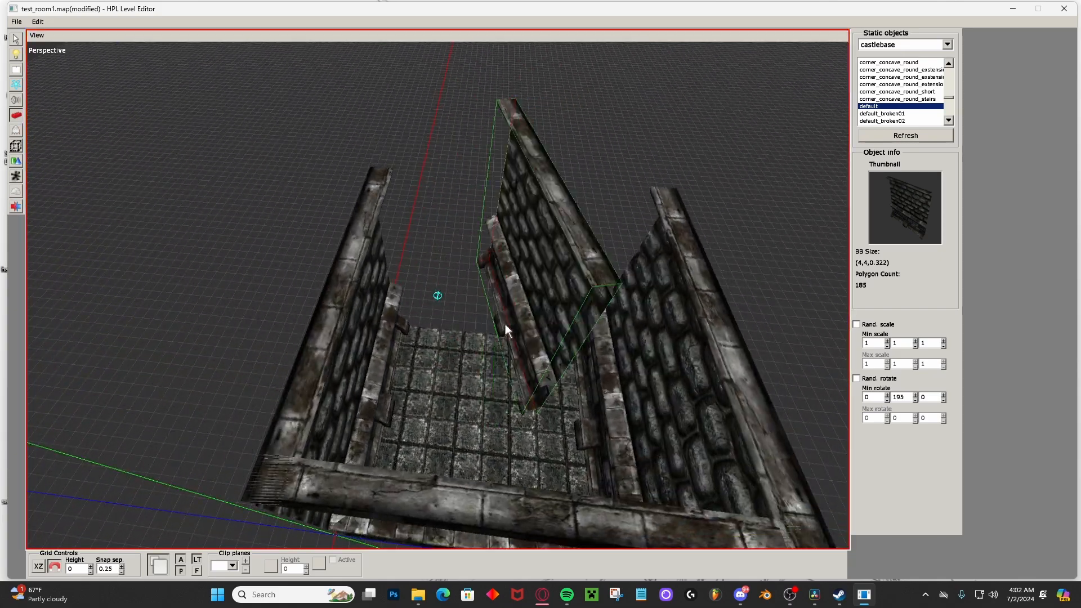
{"action": "scroll", "coordinate": [505, 323], "scroll_direction": "up", "scroll_amount": 5}
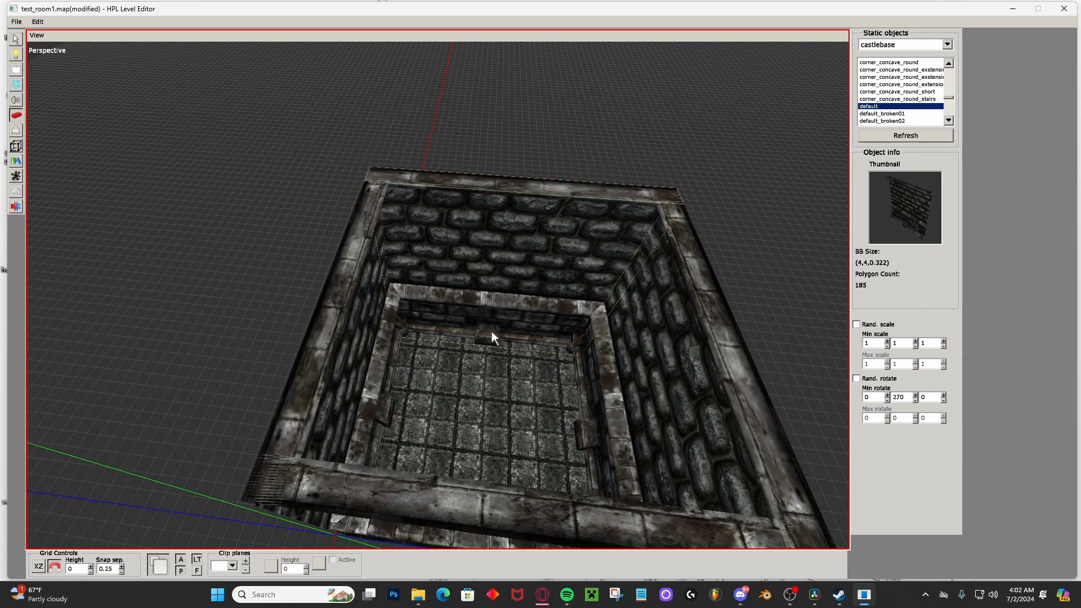
{"action": "left_click_drag", "start_coordinate": [491, 331], "coordinate": [401, 299], "text": "alt"}
Duplicate the floor plane and raise the copy to Y position 4, level with the tops of the walls.
{"action": "left_click", "coordinate": [16, 39]}
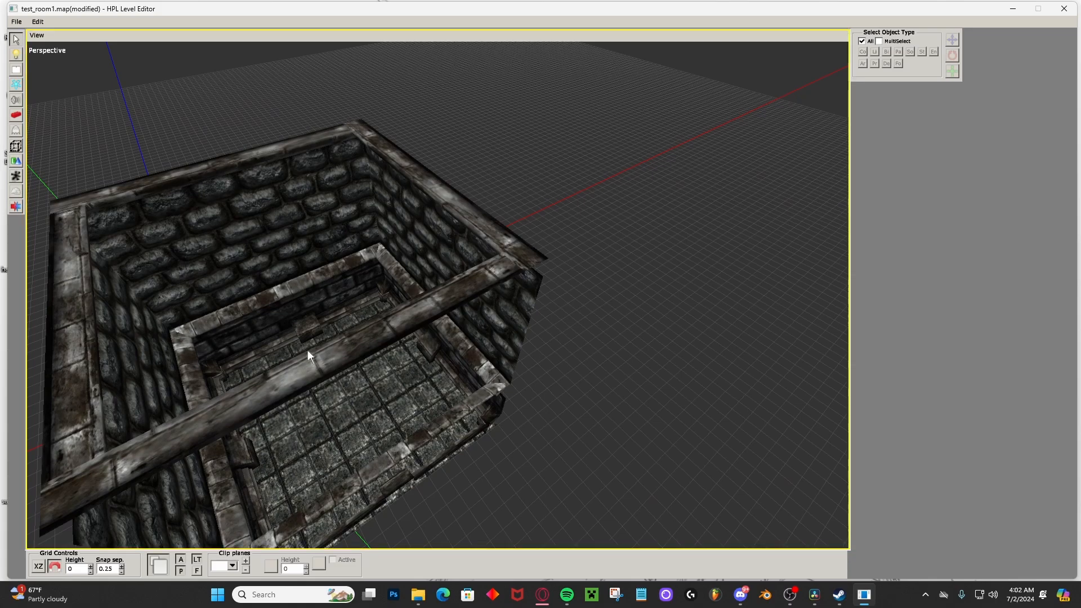
{"action": "left_click_drag", "start_coordinate": [308, 349], "coordinate": [458, 303], "text": "alt"}
{"action": "left_click", "coordinate": [407, 380]}
{"action": "key", "text": "ctrl+d"}
{"action": "left_click_drag", "start_coordinate": [369, 177], "coordinate": [338, 0]}
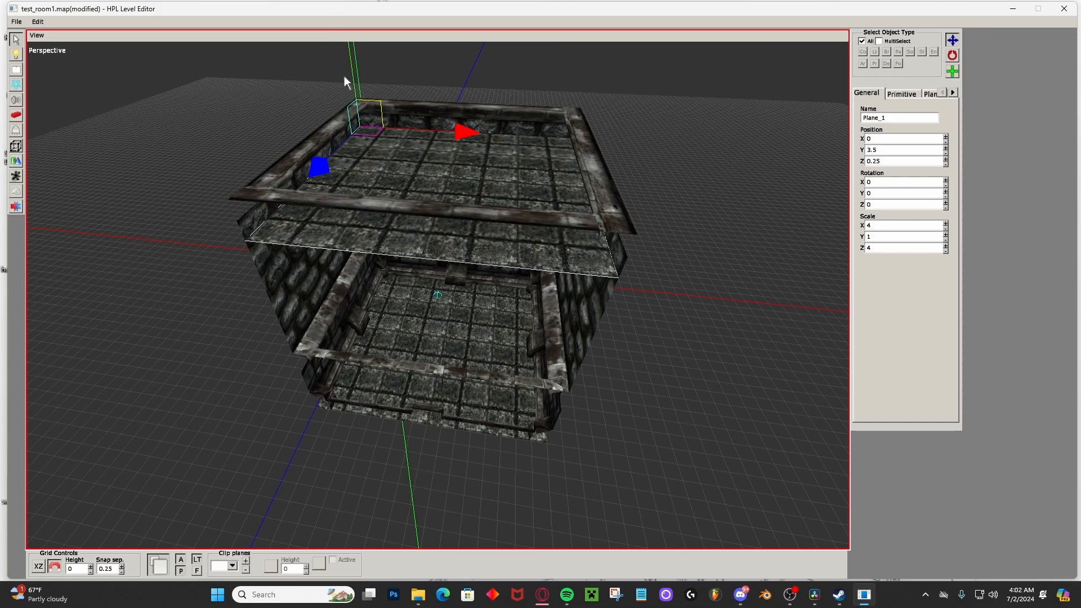
{"action": "left_click_drag", "start_coordinate": [349, 74], "coordinate": [468, 171]}
Flip the duplicated plane by rotating it 180 degrees about Z and move it to X position 4 to form the ceiling.
{"action": "key", "text": "r"}
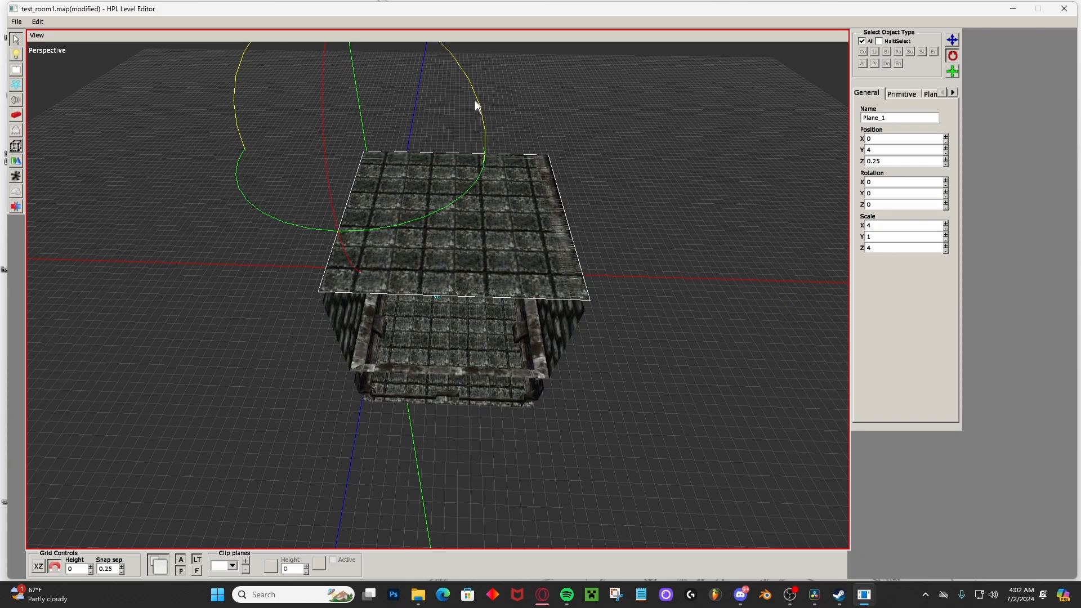
{"action": "left_click_drag", "start_coordinate": [474, 99], "coordinate": [93, 181]}
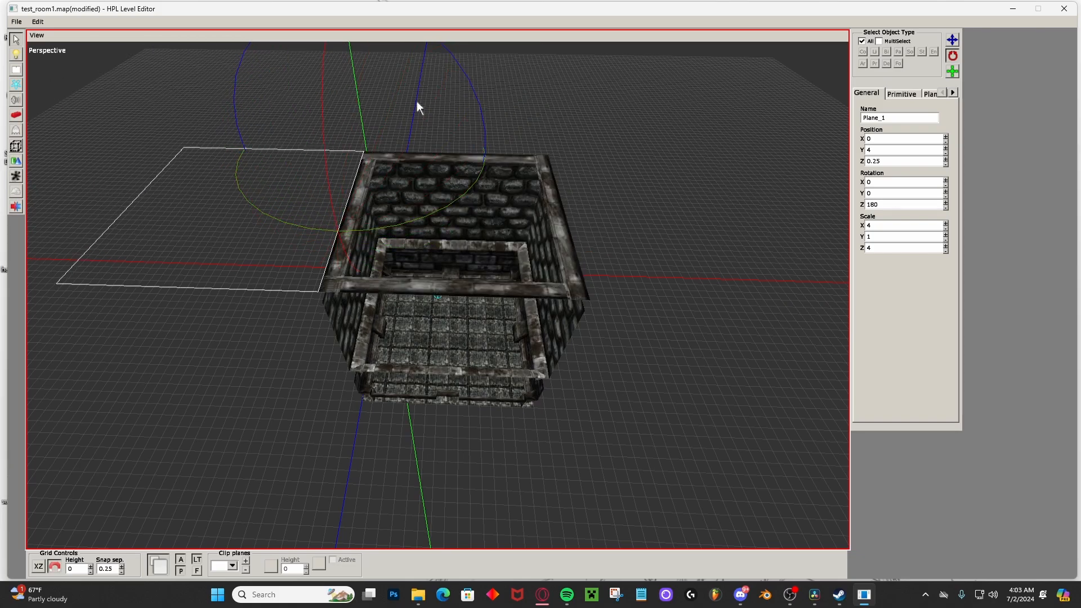
{"action": "left_click", "coordinate": [952, 40]}
{"action": "left_click_drag", "start_coordinate": [417, 151], "coordinate": [609, 164]}
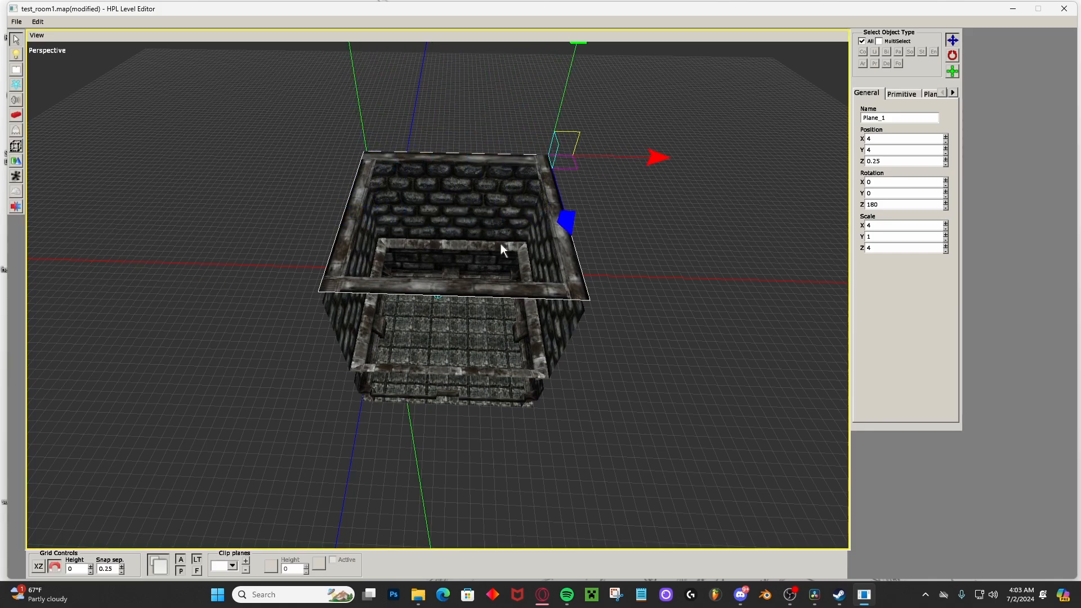
{"action": "mouse_move", "coordinate": [501, 243]}
{"action": "middle_mouse_down"}
{"action": "mouse_move", "coordinate": [466, 140]}
{"action": "mouse_move", "coordinate": [524, 135]}
{"action": "mouse_move", "coordinate": [576, 159]}
{"action": "mouse_move", "coordinate": [394, 184]}
{"action": "mouse_move", "coordinate": [517, 250]}
{"action": "middle_mouse_up"}
{"action": "middle_click_drag", "start_coordinate": [291, 336], "coordinate": [443, 352]}
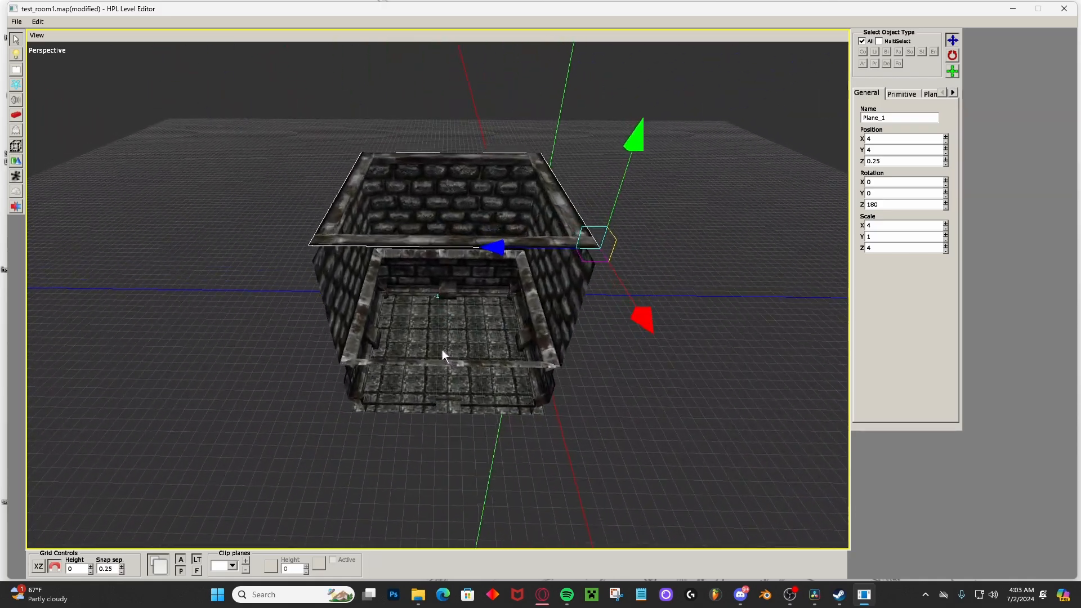
Place a PlayerStart area on the floor near one corner inside the room.
{"action": "left_click", "coordinate": [16, 147]}
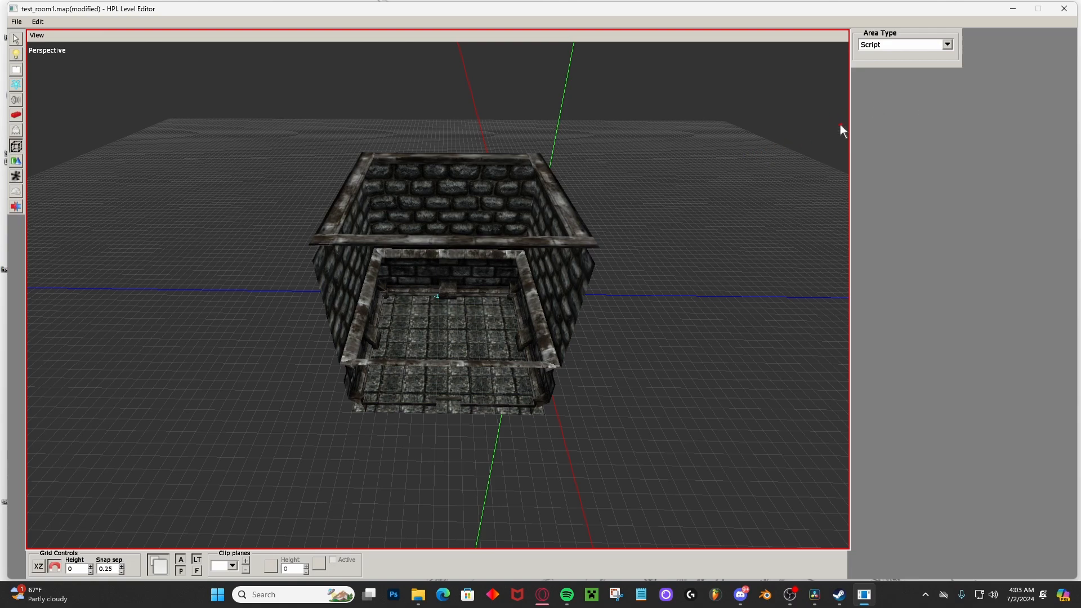
{"action": "left_click", "coordinate": [948, 45]}
{"action": "scroll", "coordinate": [898, 127], "scroll_direction": "down", "scroll_amount": 1}
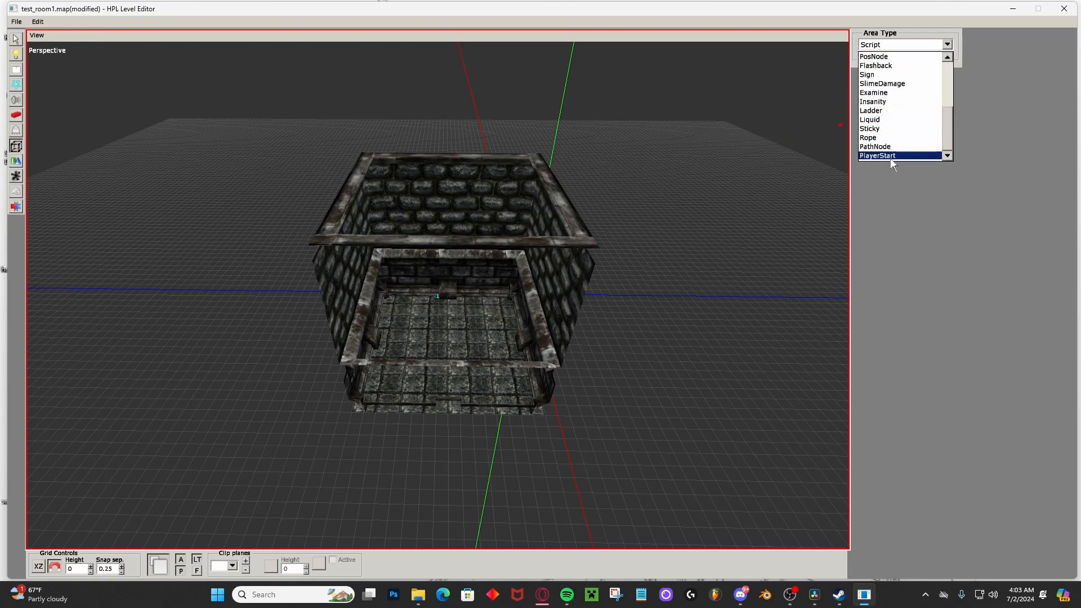
{"action": "left_click", "coordinate": [891, 156]}
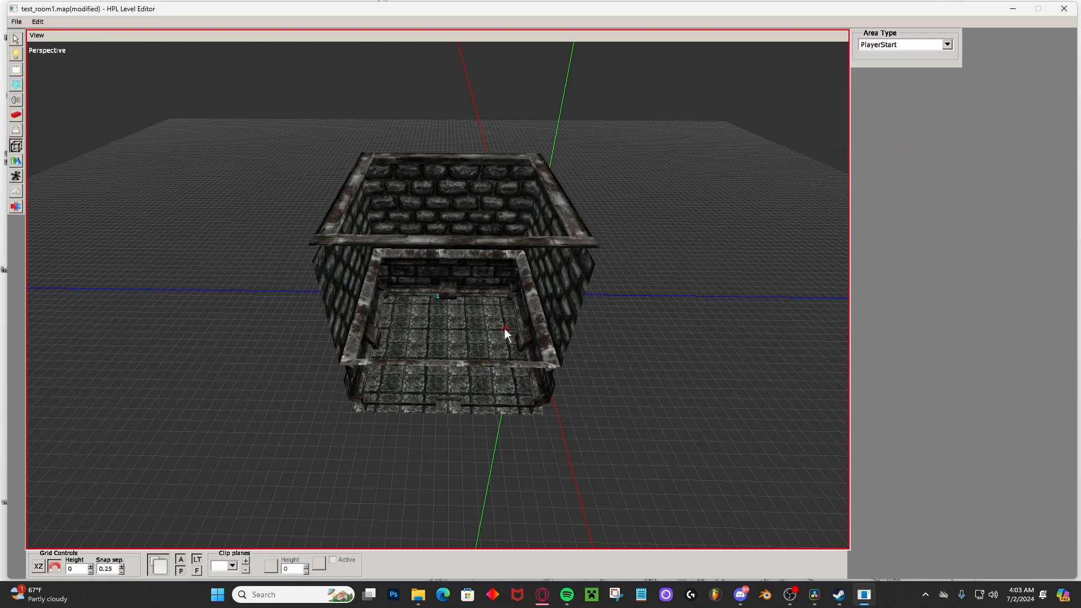
{"action": "middle_click_drag", "start_coordinate": [454, 327], "coordinate": [493, 329], "text": "alt"}
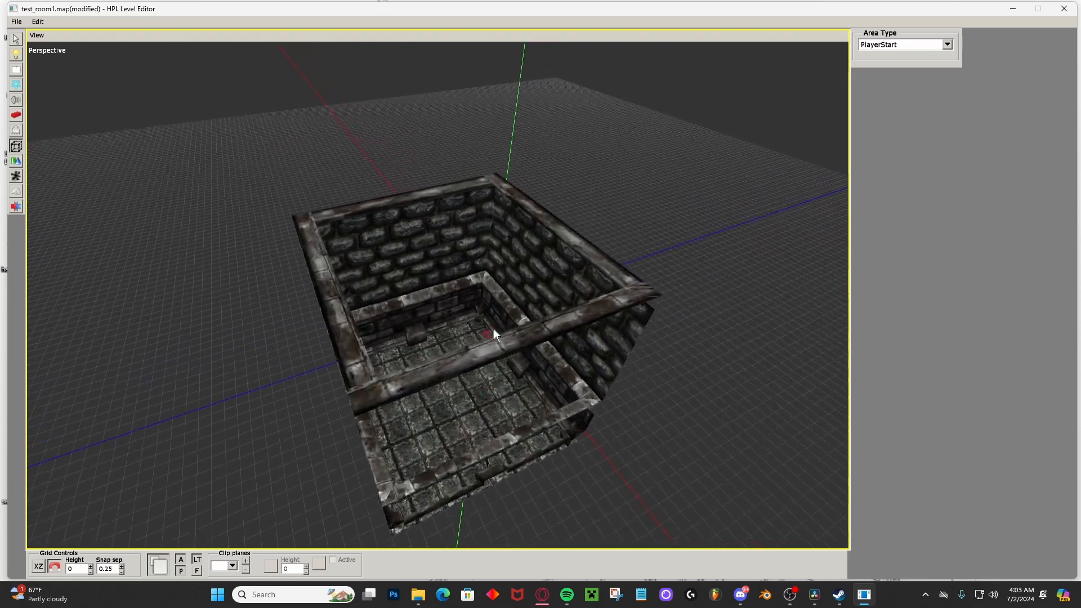
{"action": "scroll", "coordinate": [481, 359], "scroll_direction": "up", "scroll_amount": 6}
{"action": "scroll", "coordinate": [508, 407], "scroll_direction": "down", "scroll_amount": 1}
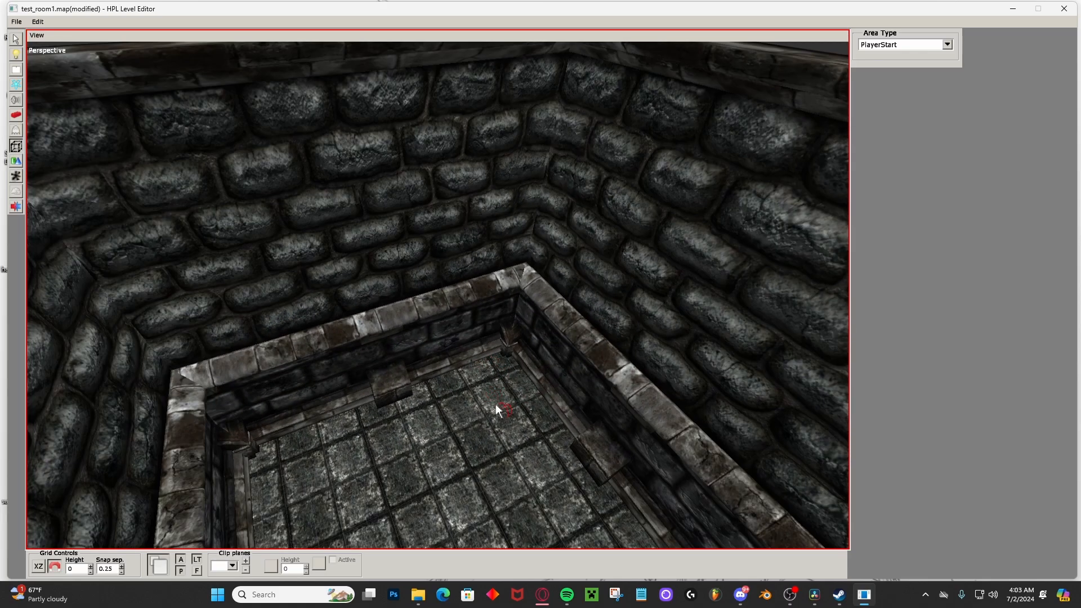
{"action": "left_click", "coordinate": [485, 417]}
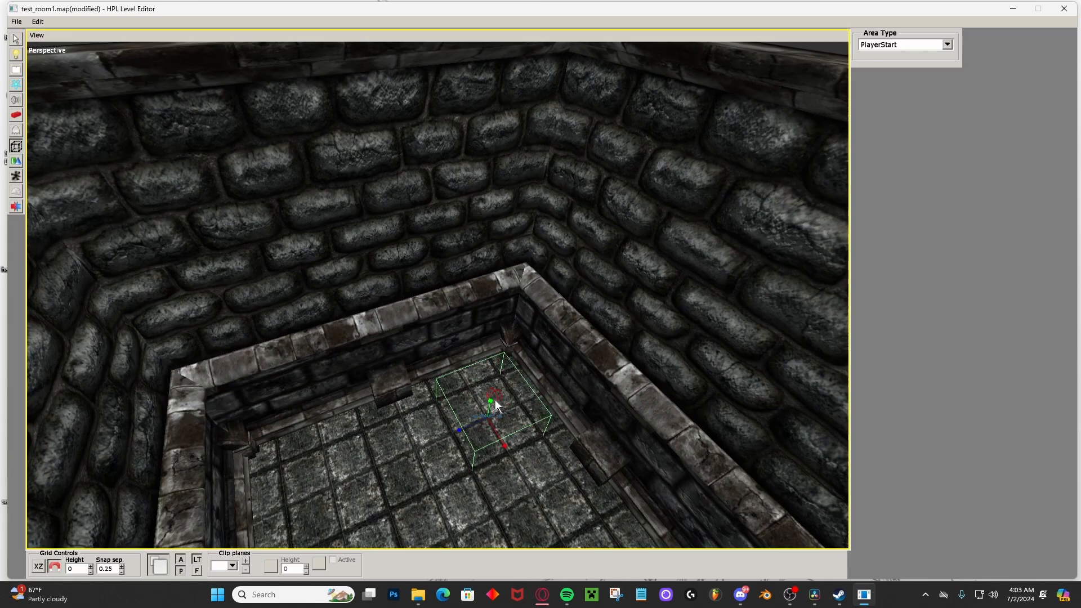
Select the player start area and raise it to Y position 0.5 so it clears the floor and walls.
{"action": "middle_click_drag", "start_coordinate": [495, 400], "coordinate": [445, 344], "text": "alt"}
{"action": "left_click", "coordinate": [16, 39]}
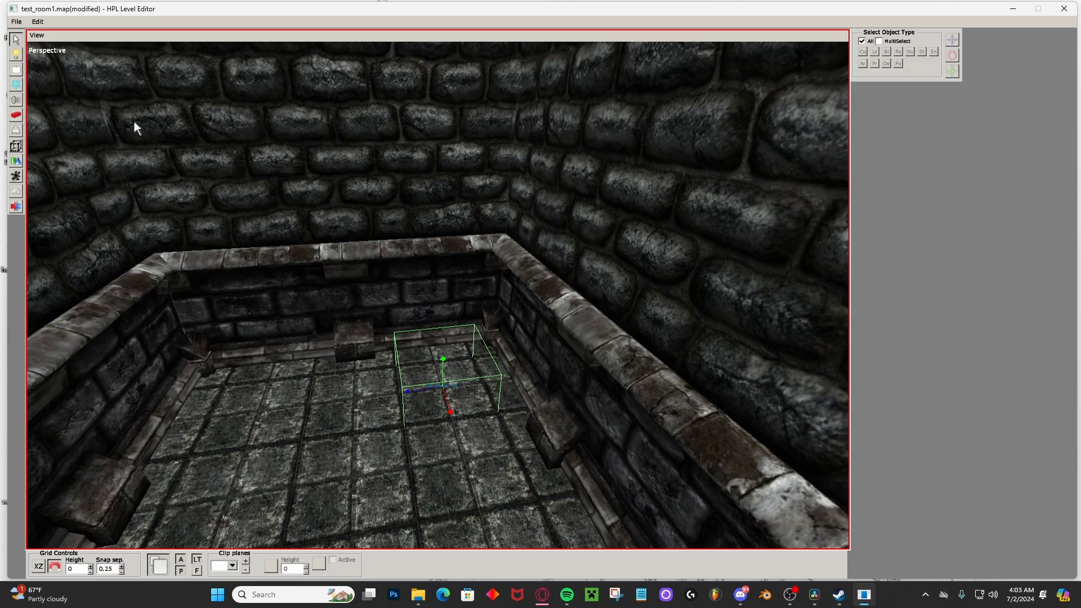
{"action": "left_click", "coordinate": [441, 381]}
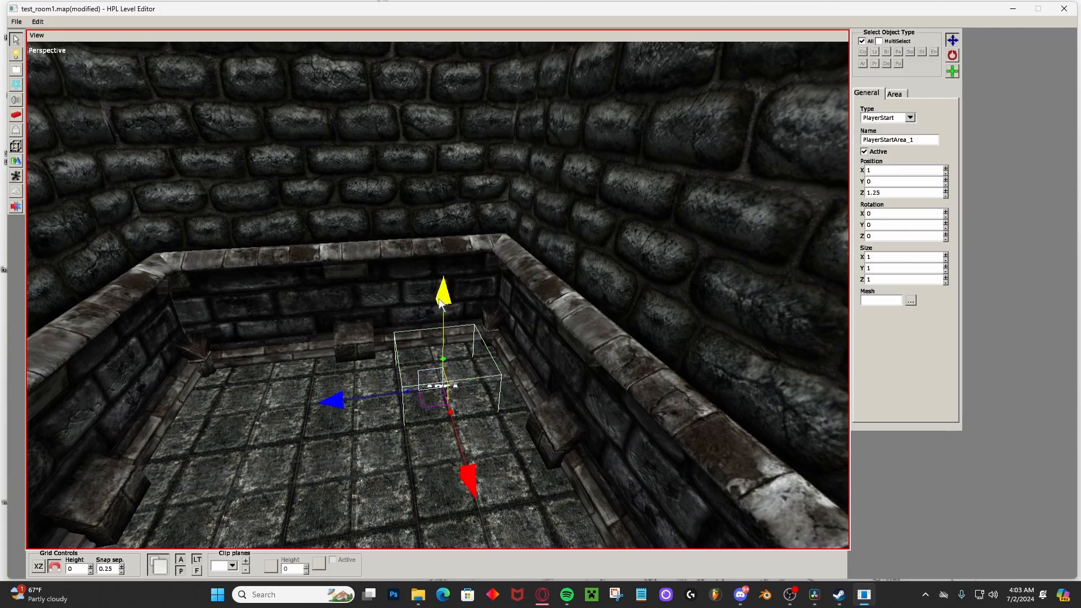
{"action": "left_click_drag", "start_coordinate": [441, 302], "coordinate": [443, 232]}
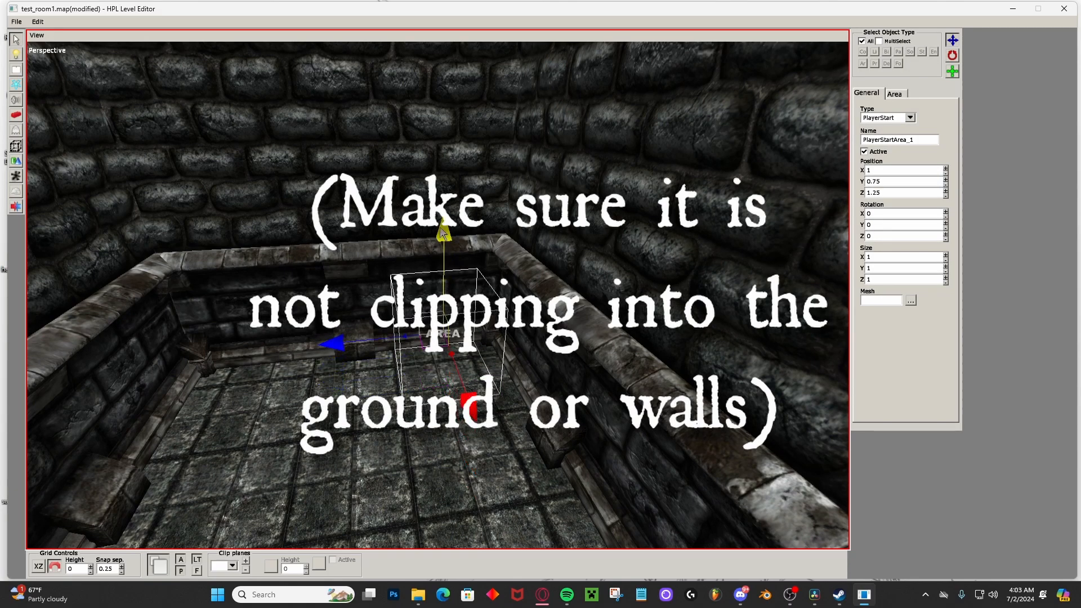
{"action": "left_click_drag", "start_coordinate": [541, 257], "coordinate": [589, 200], "text": "alt"}
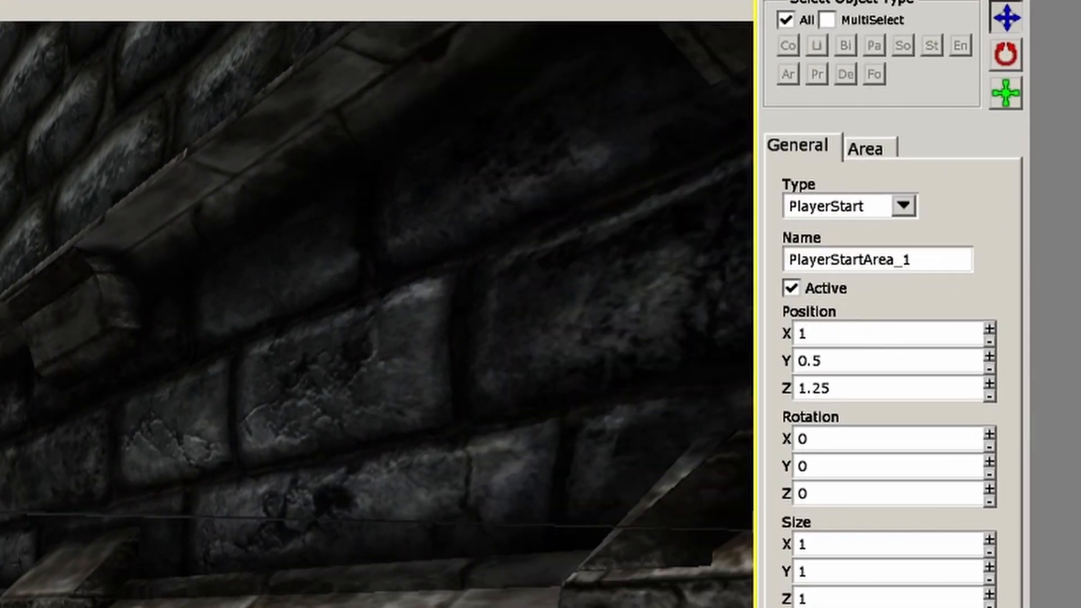
{"action": "left_click_drag", "start_coordinate": [11, 316], "coordinate": [670, 403], "text": "alt"}
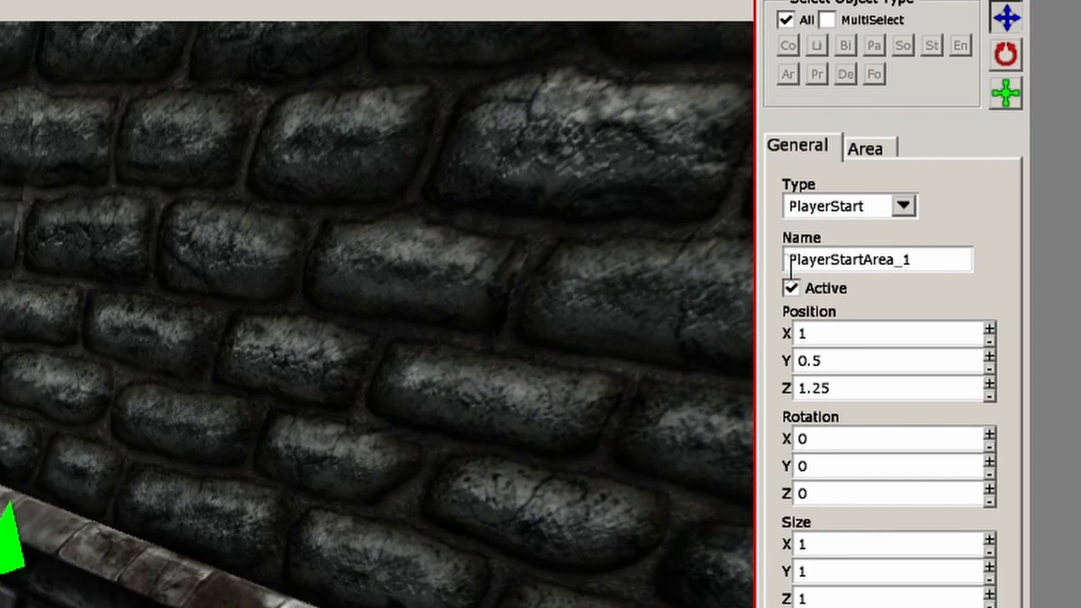
{"action": "mouse_move", "coordinate": [796, 261]}
{"action": "left_mouse_down"}
{"action": "mouse_move", "coordinate": [945, 259]}
{"action": "mouse_move", "coordinate": [805, 259]}
{"action": "left_mouse_up"}
{"action": "left_click_drag", "start_coordinate": [924, 251], "coordinate": [786, 260]}
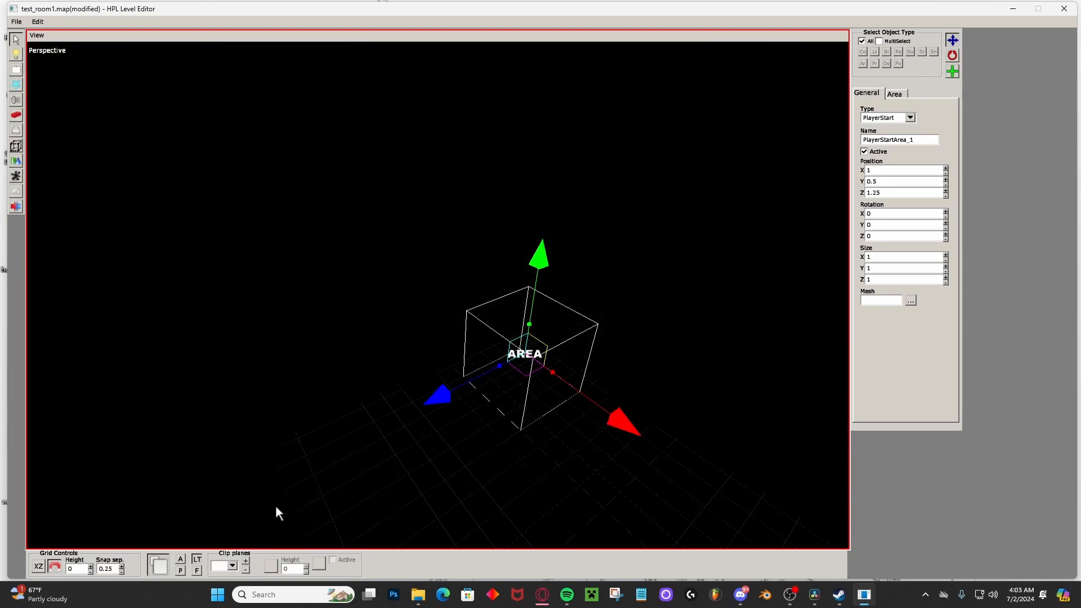
Look over the unlit room from outside and turn the editor's global ambient and point lighting back on.
{"action": "middle_click_drag", "start_coordinate": [276, 512], "coordinate": [556, 326]}
{"action": "scroll", "coordinate": [528, 331], "scroll_direction": "down", "scroll_amount": 2}
{"action": "scroll", "coordinate": [528, 331], "scroll_direction": "up", "scroll_amount": 3}
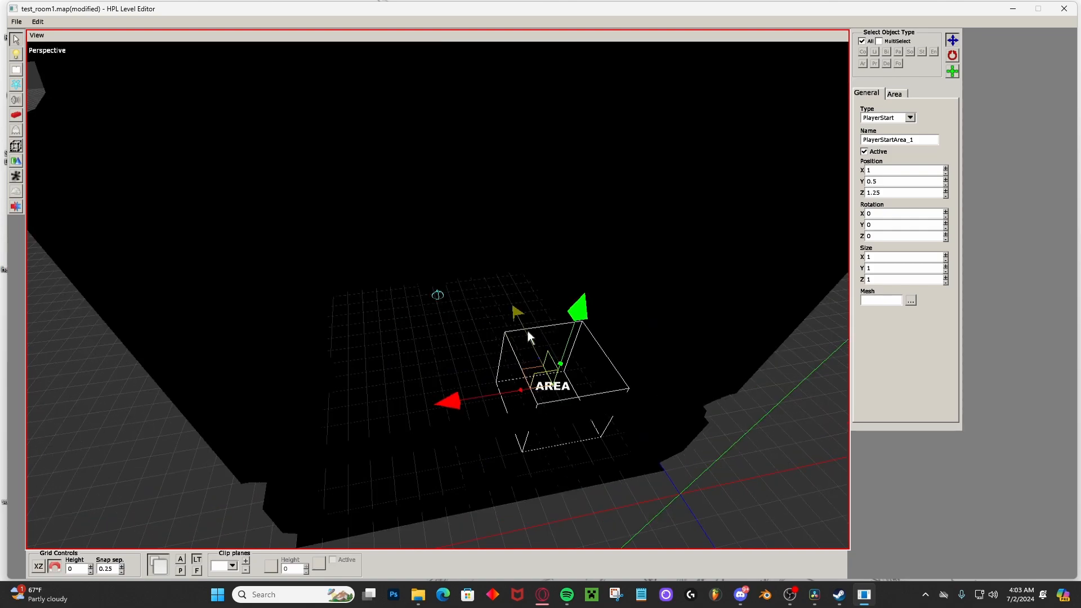
{"action": "scroll", "coordinate": [528, 331], "scroll_direction": "down", "scroll_amount": 2}
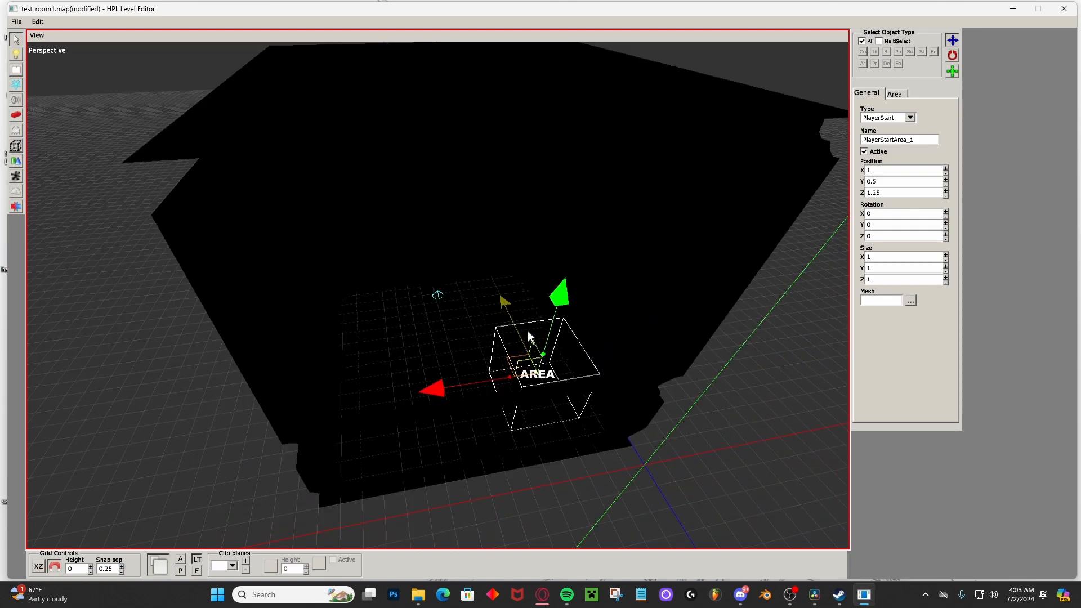
{"action": "middle_click_drag", "start_coordinate": [528, 325], "coordinate": [478, 357]}
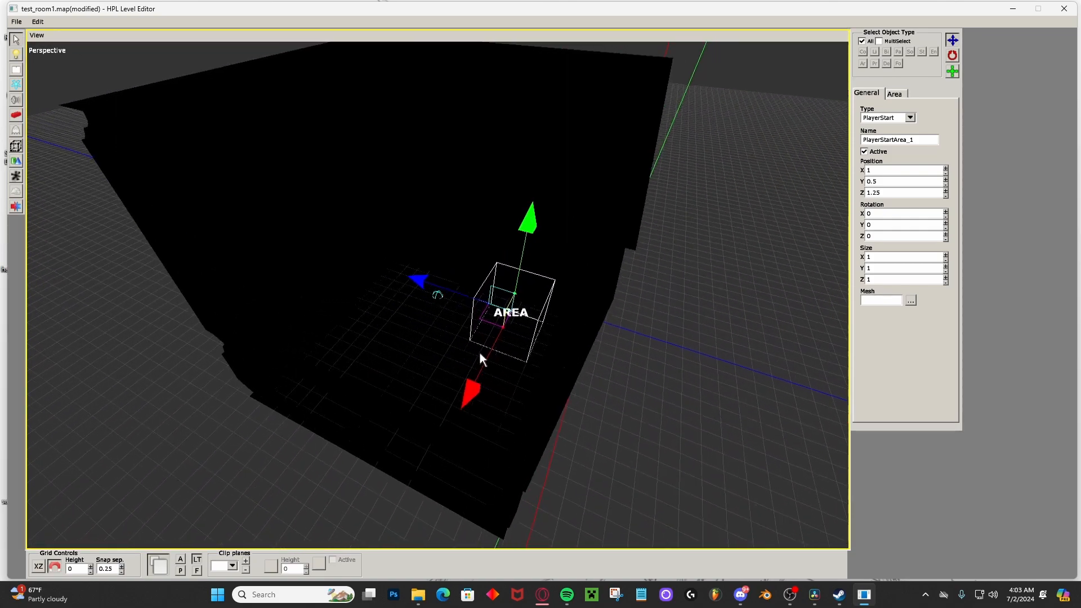
{"action": "left_click", "coordinate": [180, 559]}
{"action": "left_click", "coordinate": [180, 571]}
{"action": "middle_click_drag", "start_coordinate": [439, 363], "coordinate": [285, 298]}
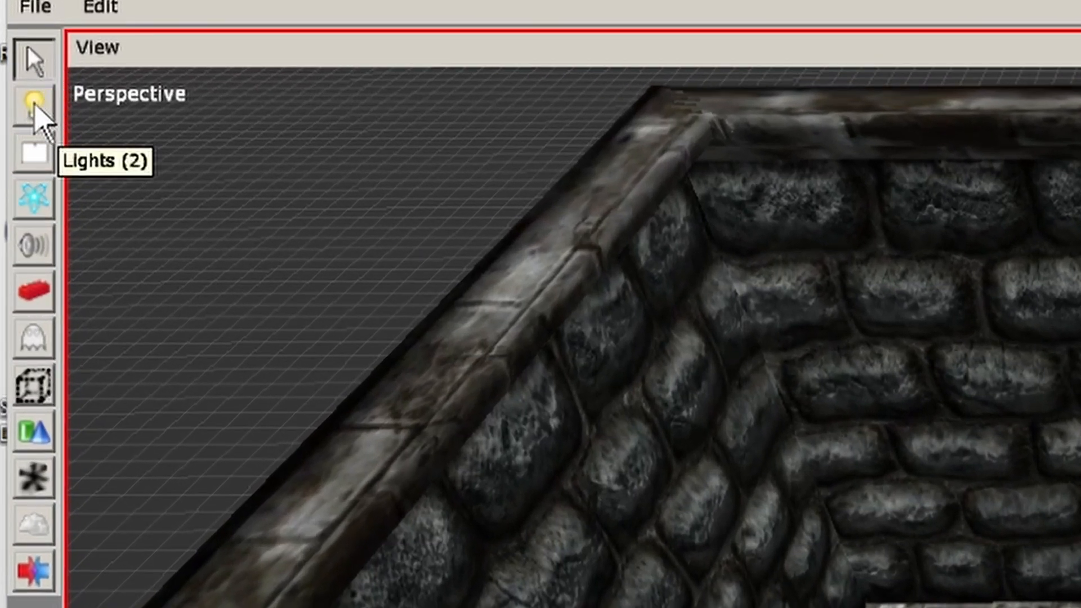
Create a BoxLight that encloses the whole room, from the floor to slightly above the tops of the walls.
{"action": "left_click", "coordinate": [28, 107]}
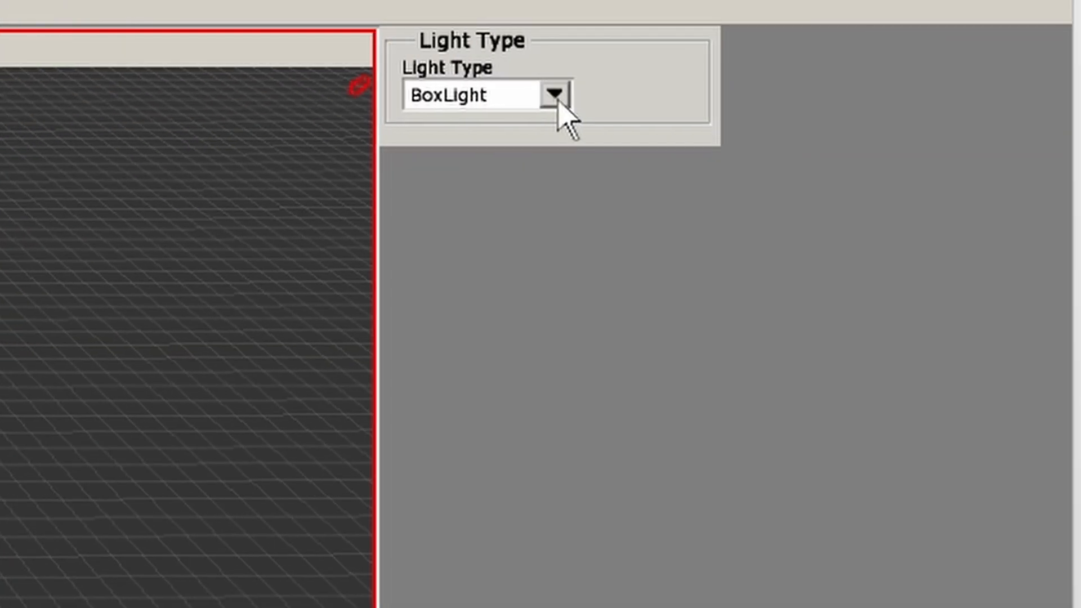
{"action": "left_click", "coordinate": [554, 95]}
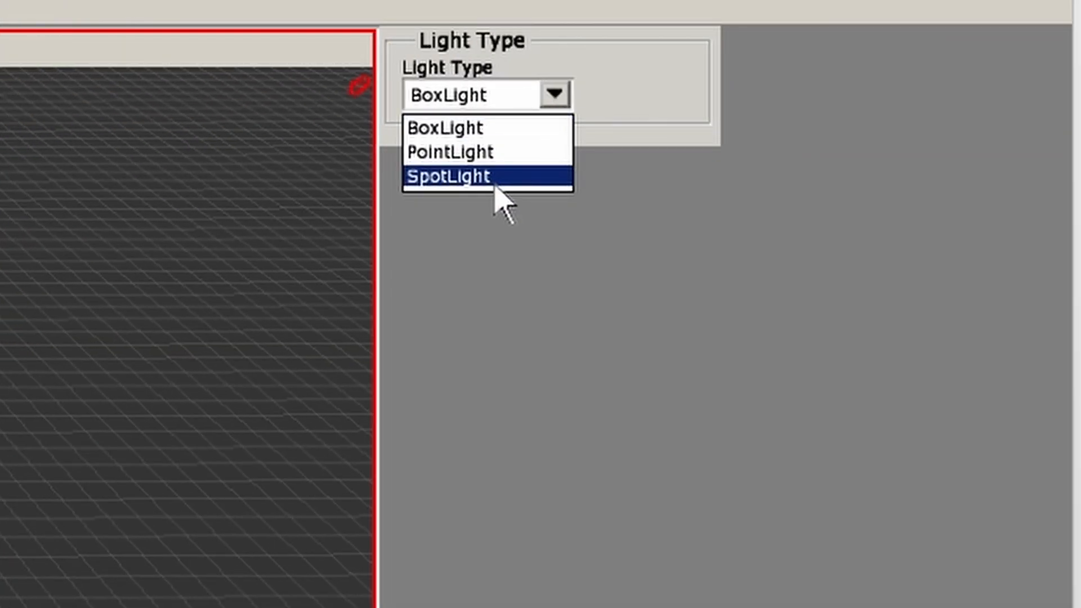
{"action": "left_click", "coordinate": [468, 135]}
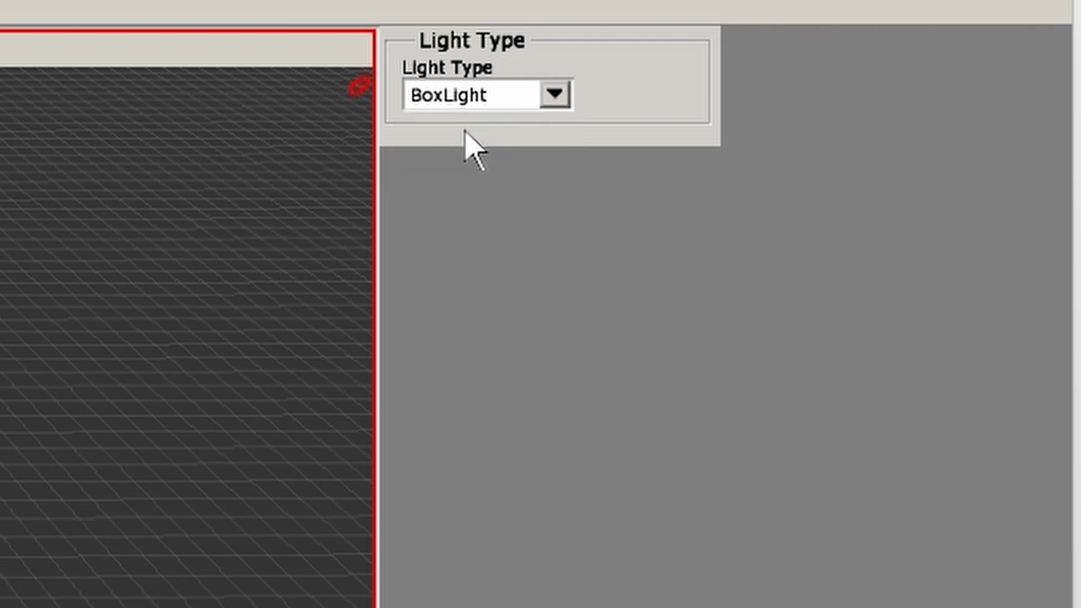
{"action": "left_click", "coordinate": [533, 106]}
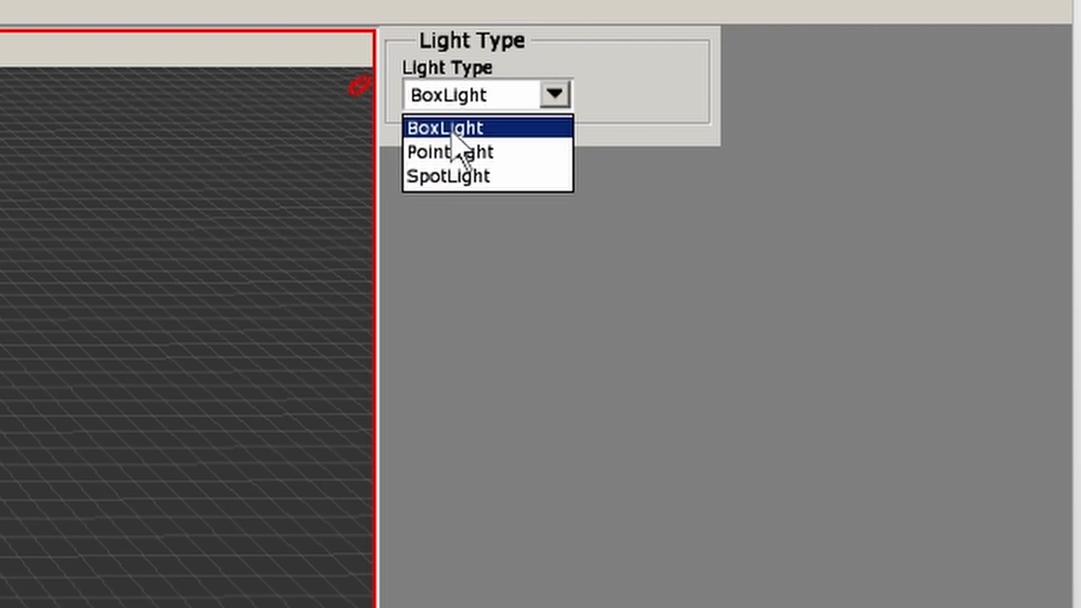
{"action": "left_click", "coordinate": [553, 96]}
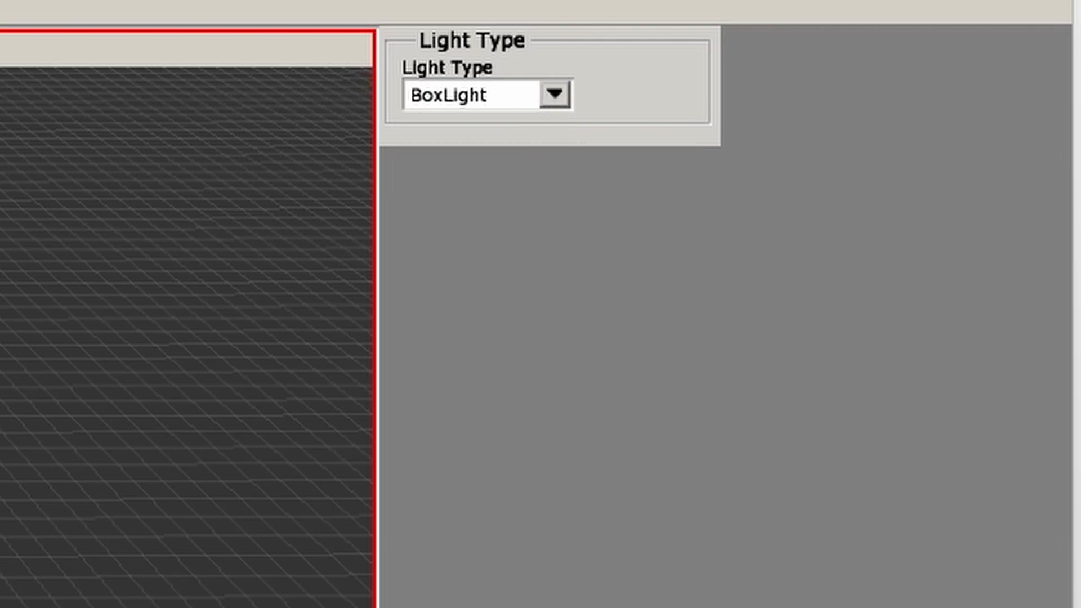
{"action": "scroll", "coordinate": [186, 337], "scroll_direction": "down", "scroll_amount": 5}
{"action": "middle_click_drag", "start_coordinate": [186, 338], "coordinate": [118, 304]}
{"action": "middle_click_drag", "start_coordinate": [328, 276], "coordinate": [351, 286]}
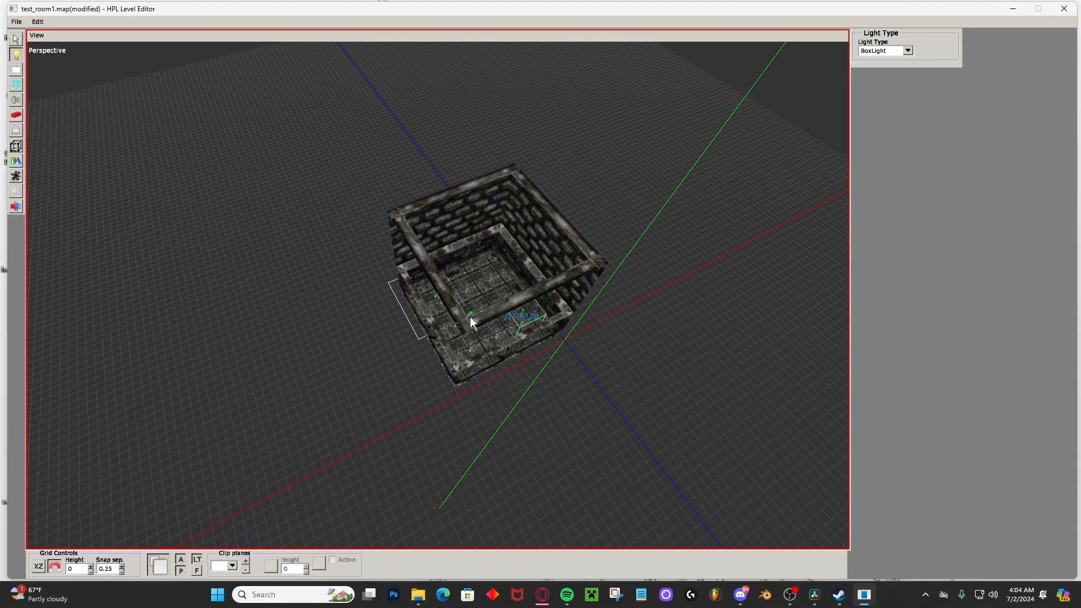
{"action": "left_click_drag", "start_coordinate": [470, 316], "coordinate": [579, 336]}
{"action": "left_click", "coordinate": [579, 336]}
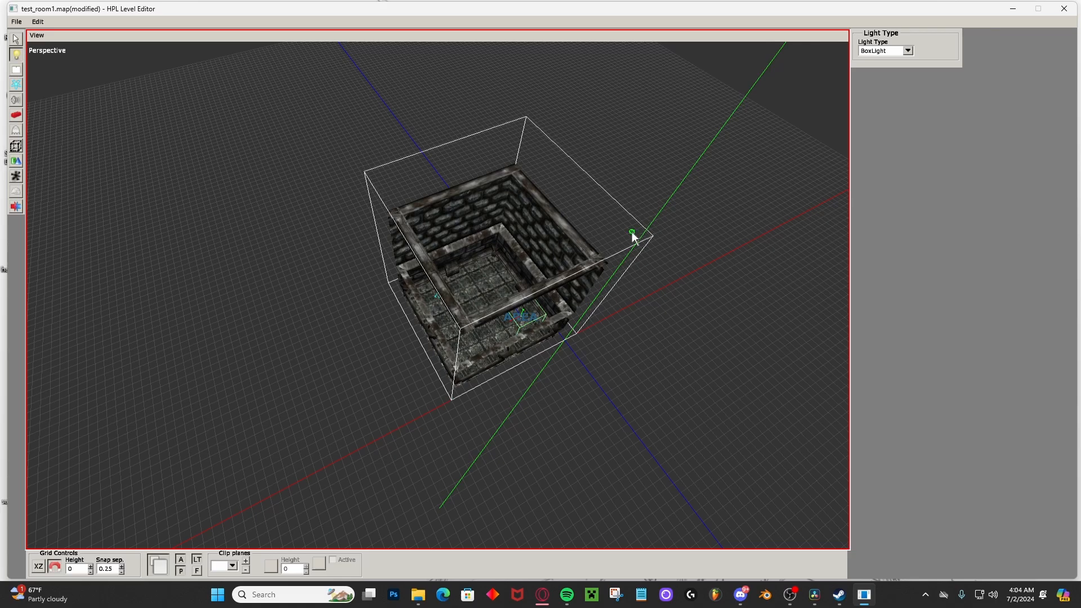
{"action": "left_click", "coordinate": [629, 259]}
{"action": "middle_click_drag", "start_coordinate": [630, 262], "coordinate": [586, 182]}
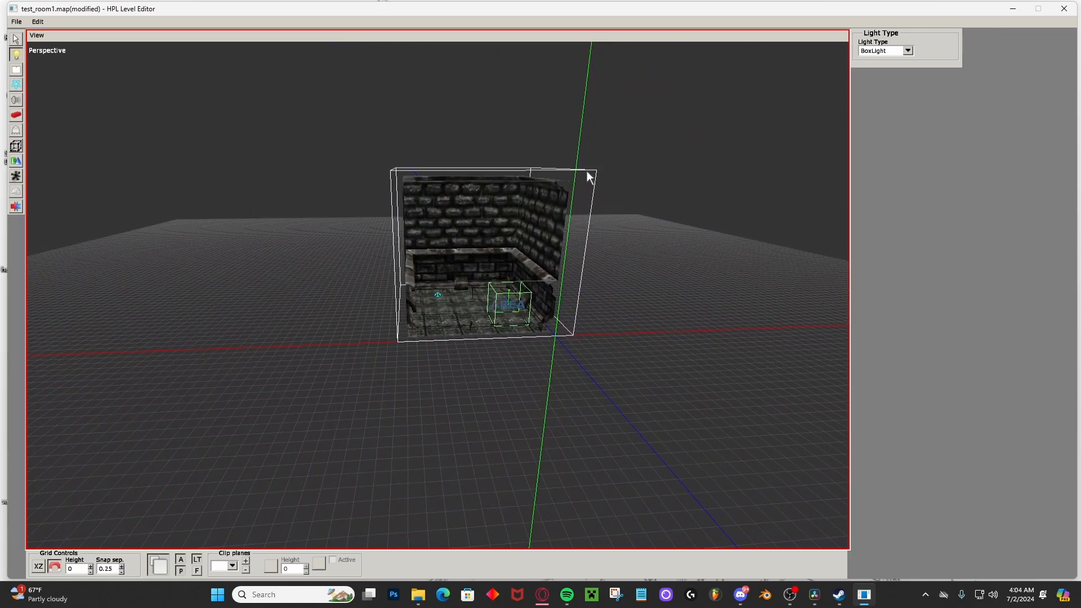
{"action": "left_click", "coordinate": [591, 164]}
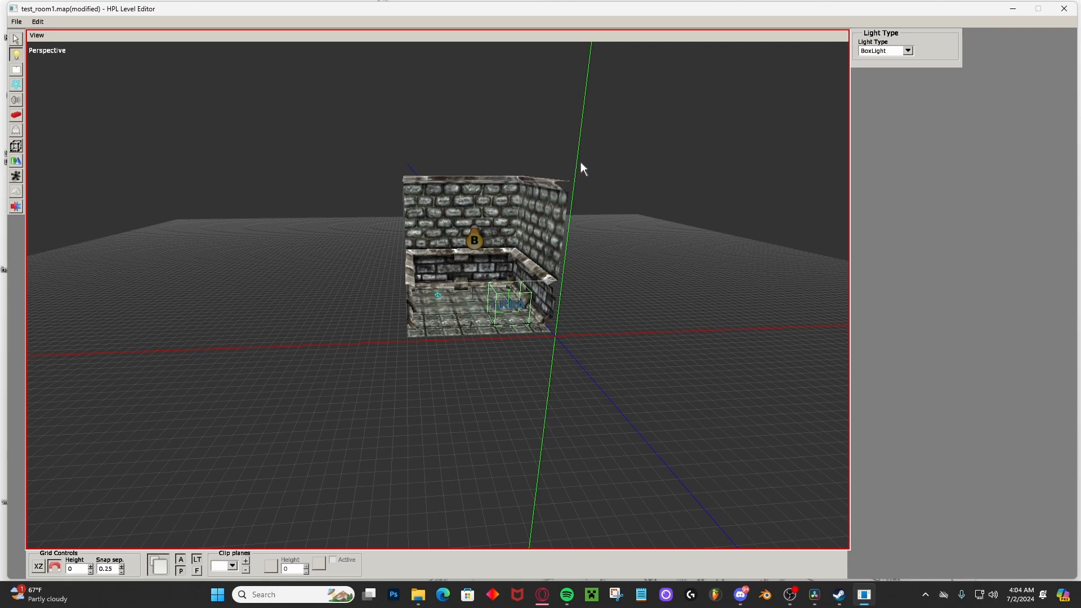
Select the box light and move it to X 2, Y 2, Z 2.5 so it covers the room.
{"action": "middle_click_drag", "start_coordinate": [580, 161], "coordinate": [479, 303]}
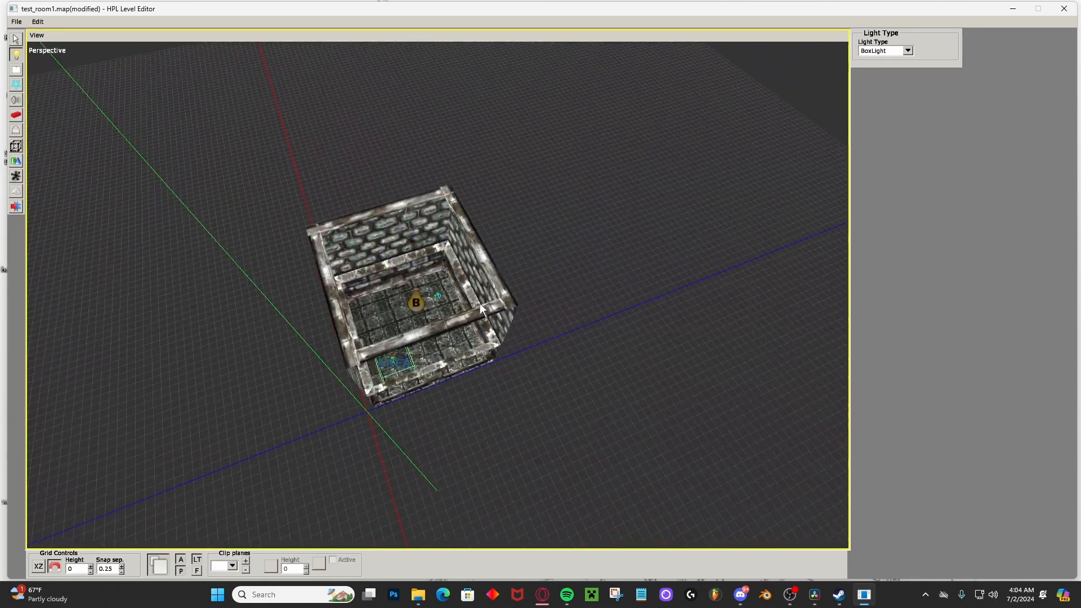
{"action": "scroll", "coordinate": [400, 279], "scroll_direction": "up", "scroll_amount": 5}
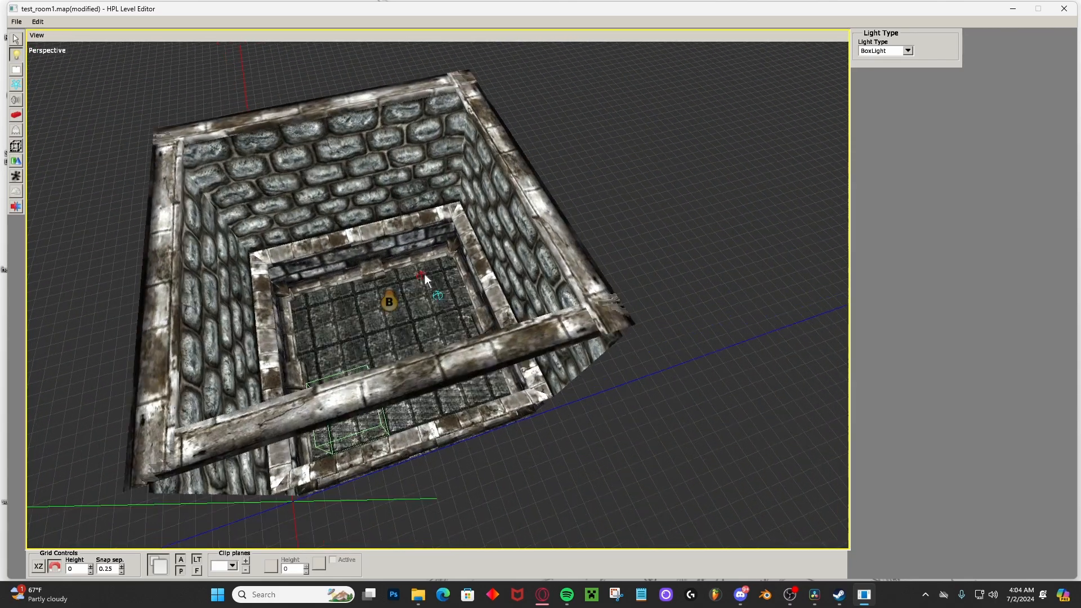
{"action": "middle_click_drag", "start_coordinate": [424, 274], "coordinate": [63, 61]}
{"action": "left_click", "coordinate": [18, 40]}
{"action": "middle_click_drag", "start_coordinate": [271, 179], "coordinate": [377, 272]}
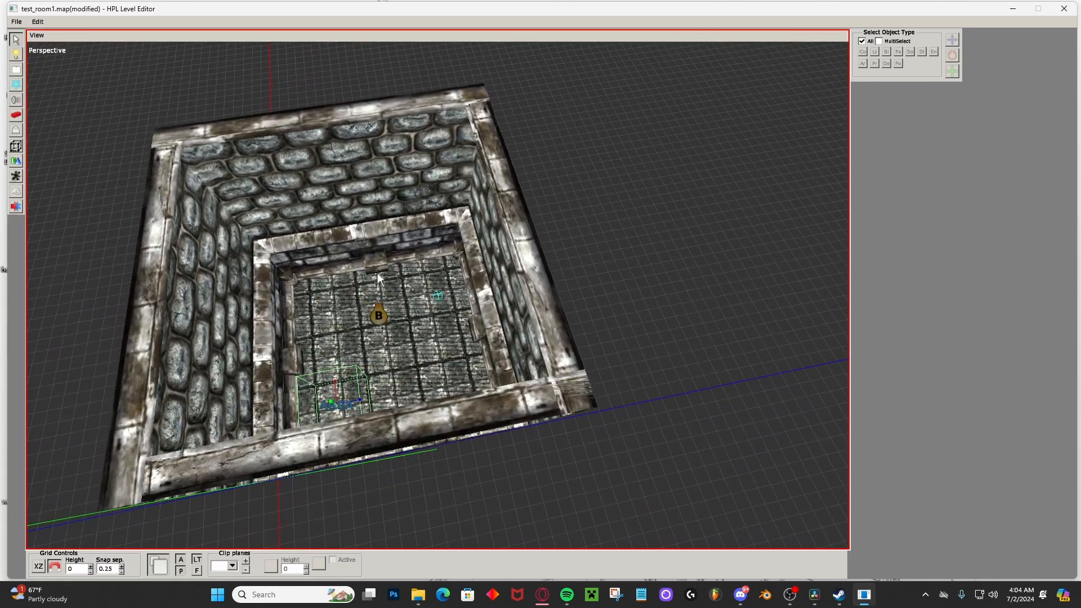
{"action": "left_click", "coordinate": [378, 313]}
{"action": "middle_click_drag", "start_coordinate": [378, 313], "coordinate": [415, 207]}
{"action": "scroll", "coordinate": [467, 219], "scroll_direction": "down", "scroll_amount": 3}
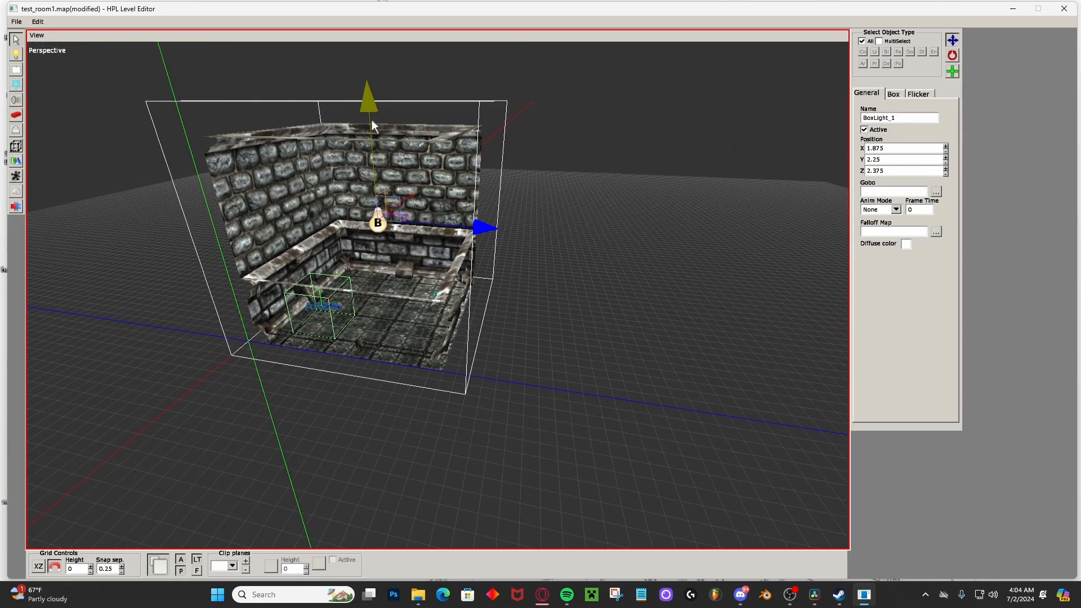
{"action": "mouse_move", "coordinate": [372, 120]}
{"action": "left_mouse_down"}
{"action": "mouse_move", "coordinate": [369, 111]}
{"action": "mouse_move", "coordinate": [370, 125]}
{"action": "left_mouse_up"}
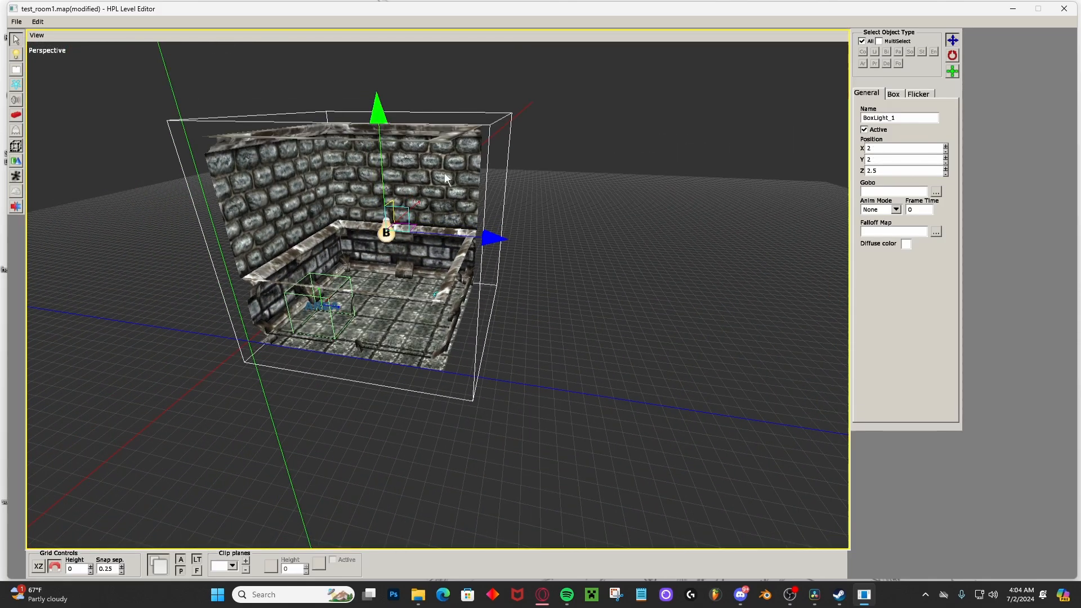
{"action": "middle_click_drag", "start_coordinate": [370, 125], "coordinate": [653, 204]}
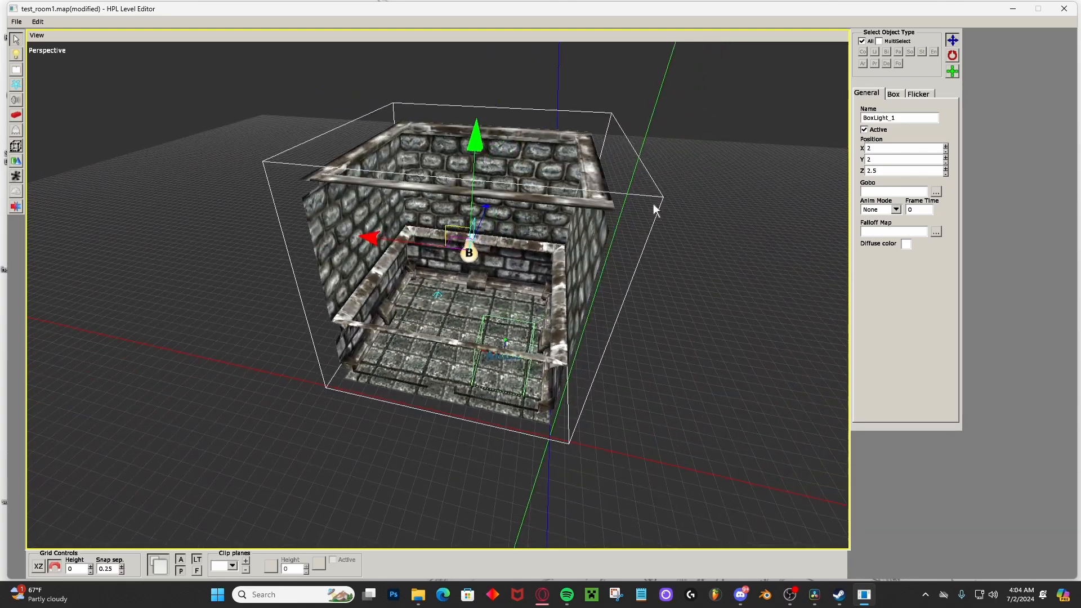
{"action": "scroll", "coordinate": [476, 246], "scroll_direction": "up", "scroll_amount": 5}
{"action": "scroll", "coordinate": [413, 286], "scroll_direction": "down", "scroll_amount": 5}
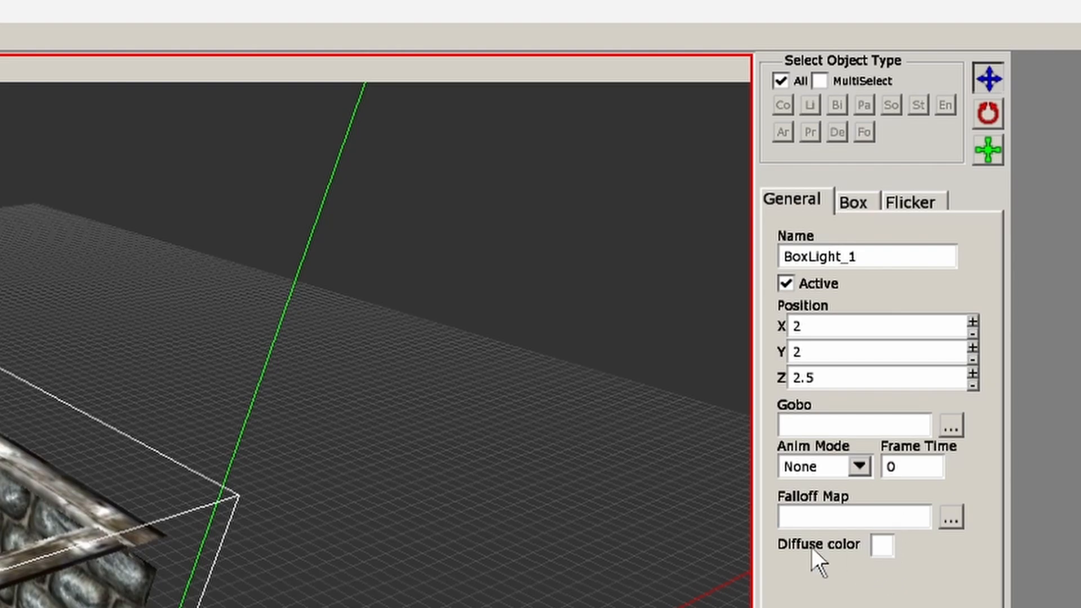
Set the box light's diffuse color to a dark grey, hex 5E5E5EFF.
{"action": "left_click", "coordinate": [882, 548]}
{"action": "left_click_drag", "start_coordinate": [637, 108], "coordinate": [544, 129]}
{"action": "left_click_drag", "start_coordinate": [379, 274], "coordinate": [428, 287]}
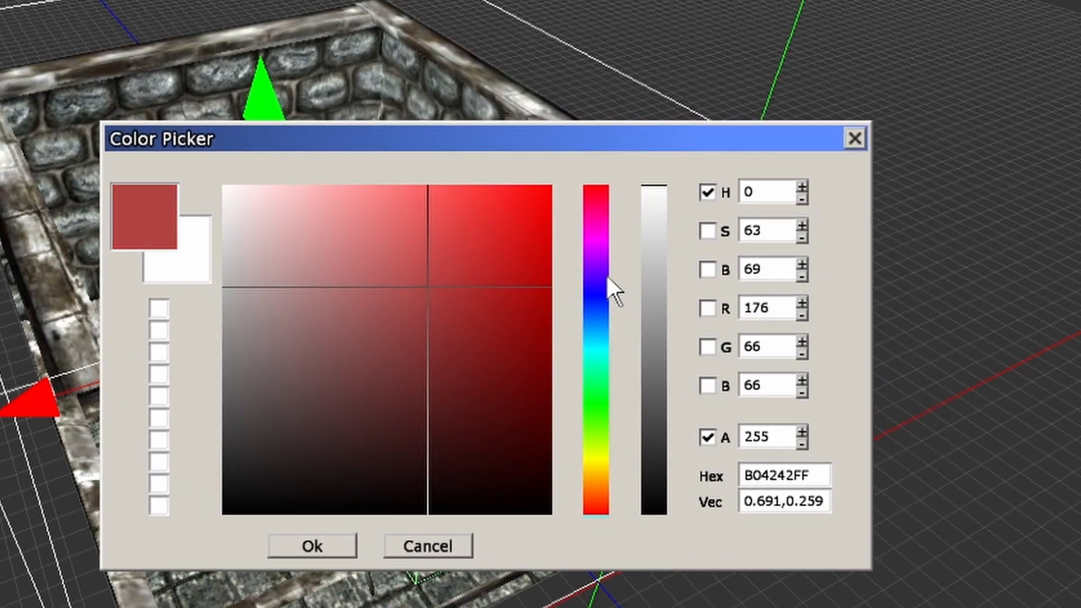
{"action": "mouse_move", "coordinate": [607, 276]}
{"action": "left_mouse_down"}
{"action": "mouse_move", "coordinate": [585, 222]}
{"action": "mouse_move", "coordinate": [608, 421]}
{"action": "left_mouse_up"}
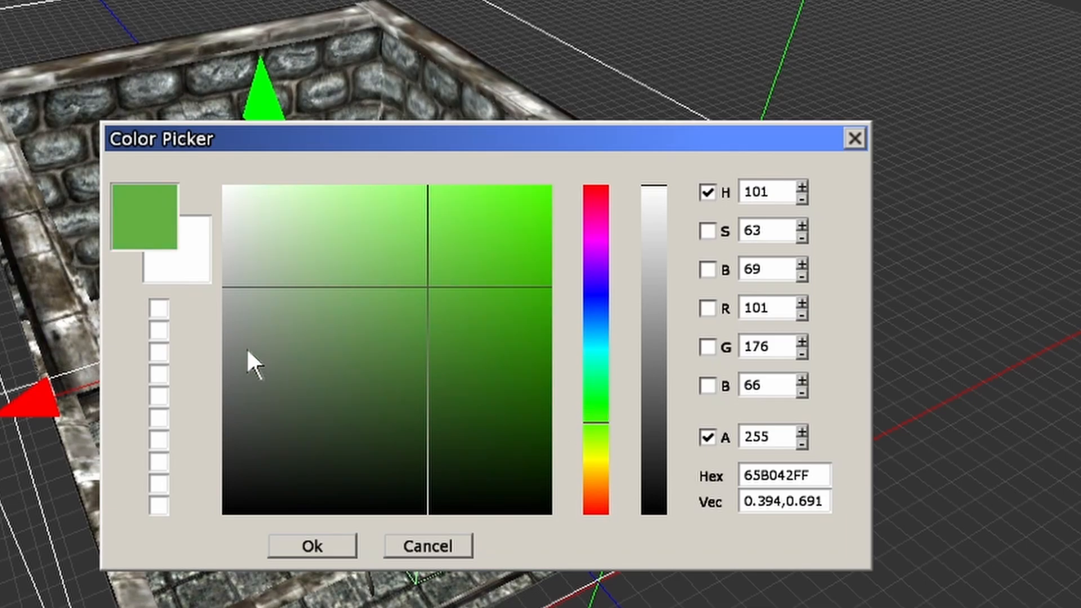
{"action": "left_click_drag", "start_coordinate": [247, 351], "coordinate": [199, 394]}
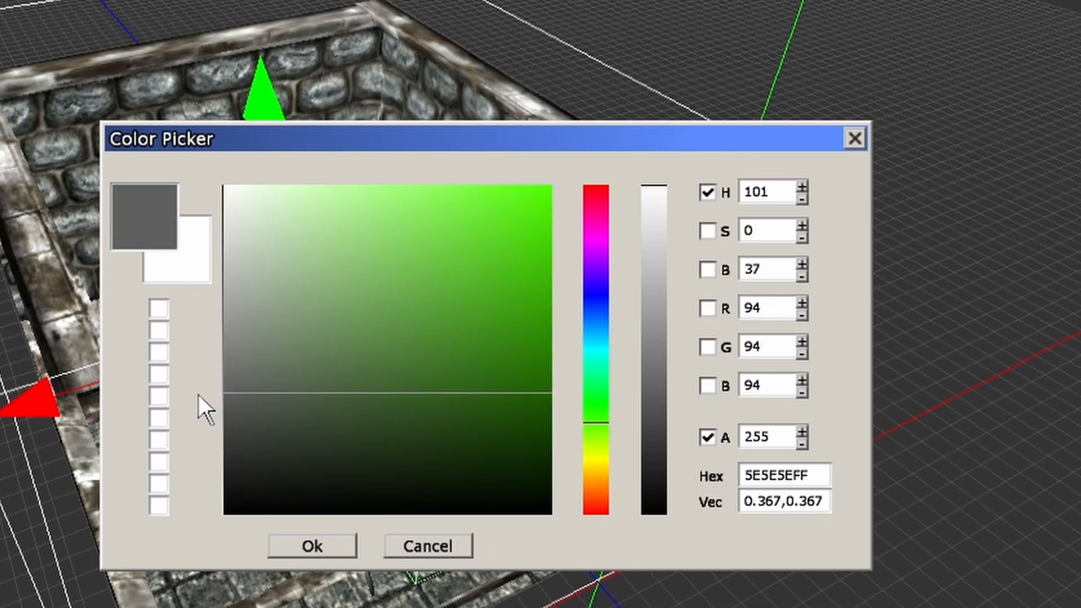
{"action": "left_click", "coordinate": [319, 542]}
Turn off the editor's global ambient and point lighting and look over the room under the box light alone.
{"action": "left_click_drag", "start_coordinate": [589, 298], "coordinate": [520, 272], "text": "alt"}
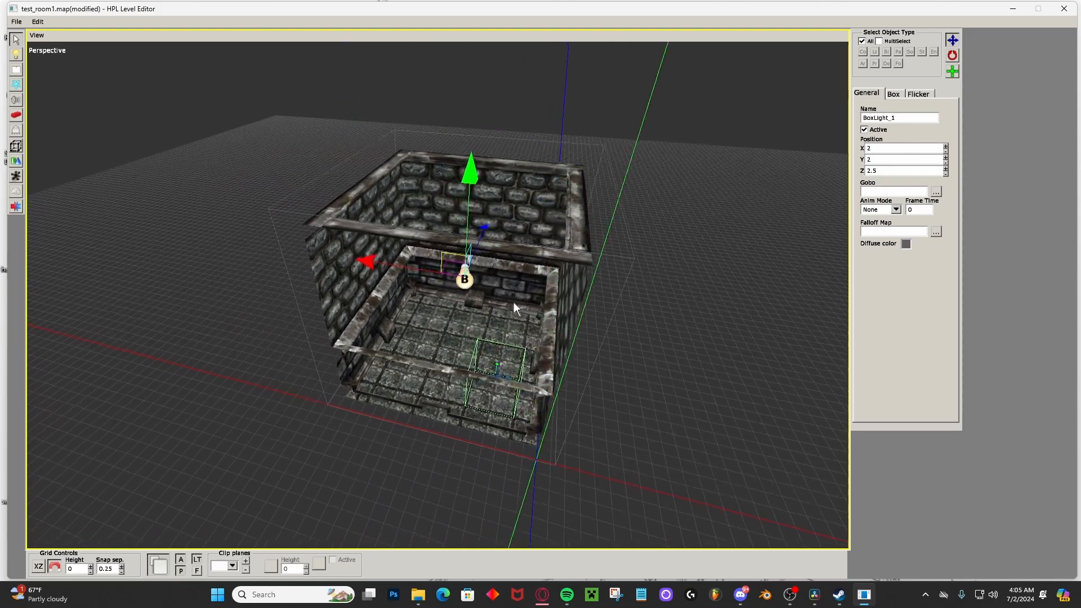
{"action": "scroll", "coordinate": [501, 303], "scroll_direction": "up", "scroll_amount": 5}
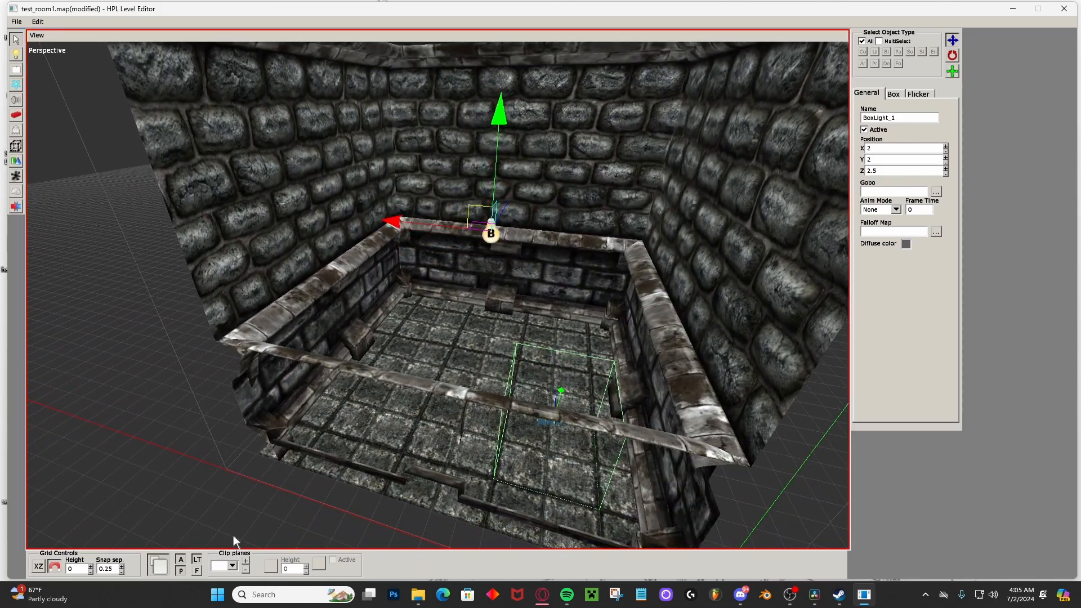
{"action": "left_click", "coordinate": [179, 560]}
{"action": "left_click", "coordinate": [182, 569]}
{"action": "left_click_drag", "start_coordinate": [398, 353], "coordinate": [480, 341], "text": "alt"}
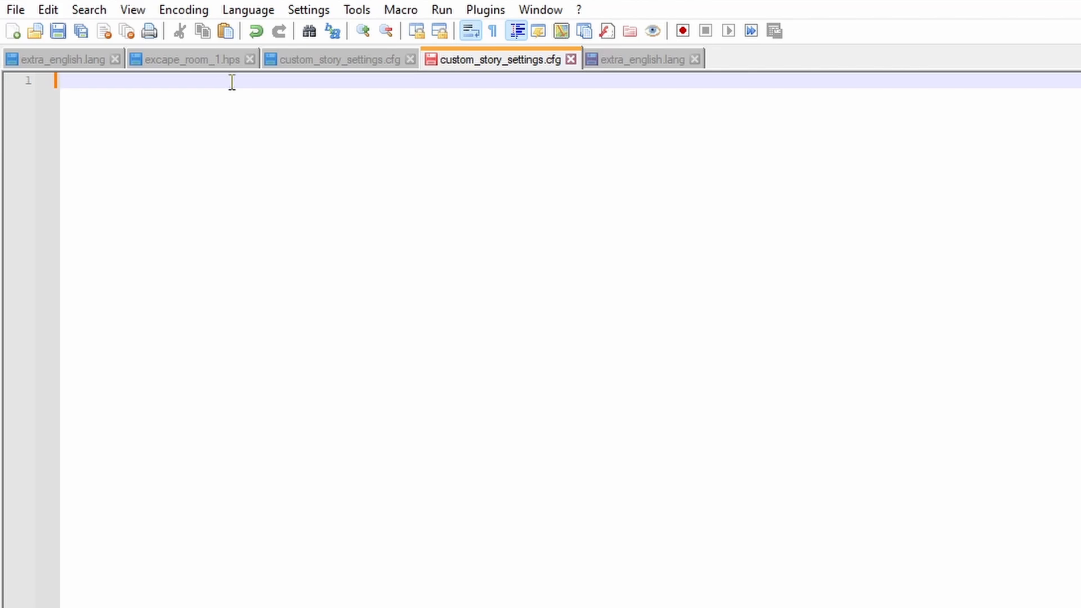
Start custom_story_settings.cfg with a <Main element containing indented, empty Name="" and Author="" attributes.
{"action": "type", "text": "<Main"}
{"action": "key", "text": "Return"}
{"action": "key", "text": "Tab"}
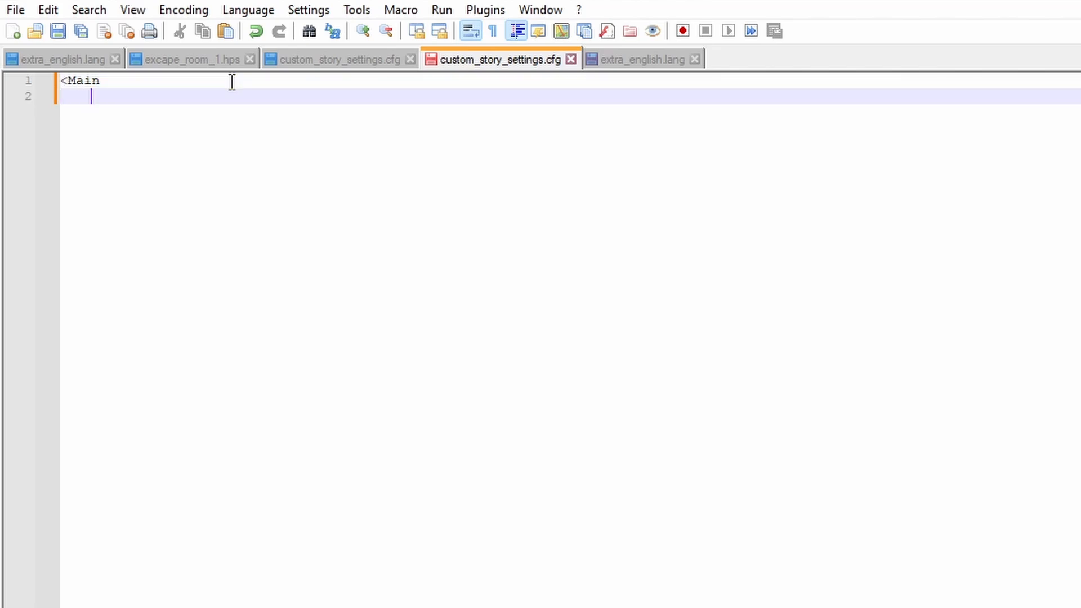
{"action": "type", "text": "Name=\"\""}
{"action": "key", "text": "Return"}
{"action": "type", "text": "Au"}
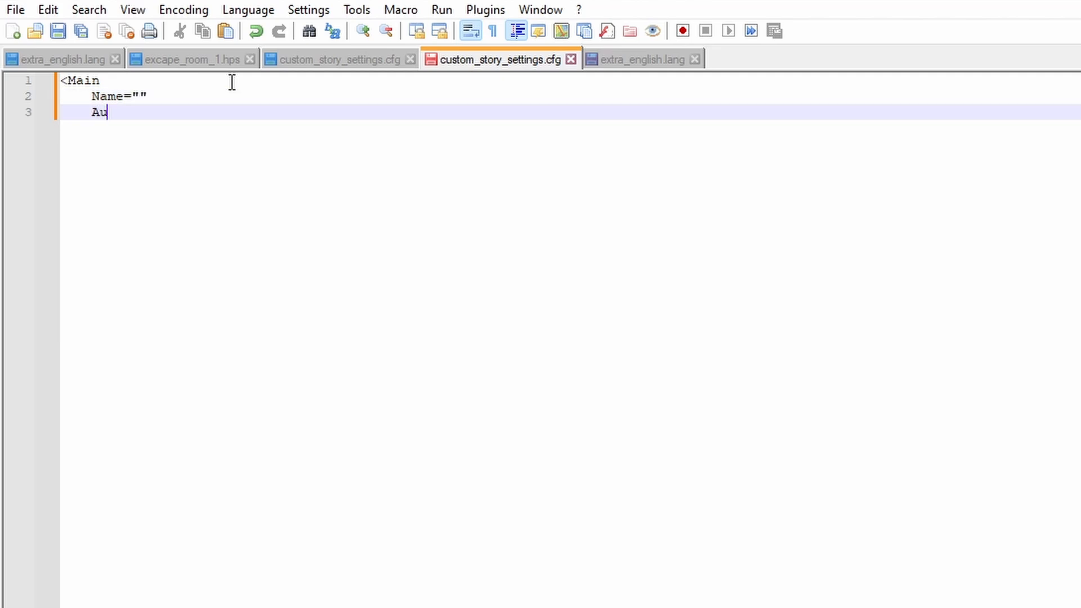
{"action": "type", "text": "thor=\"\""}
{"action": "key", "text": "Return"}
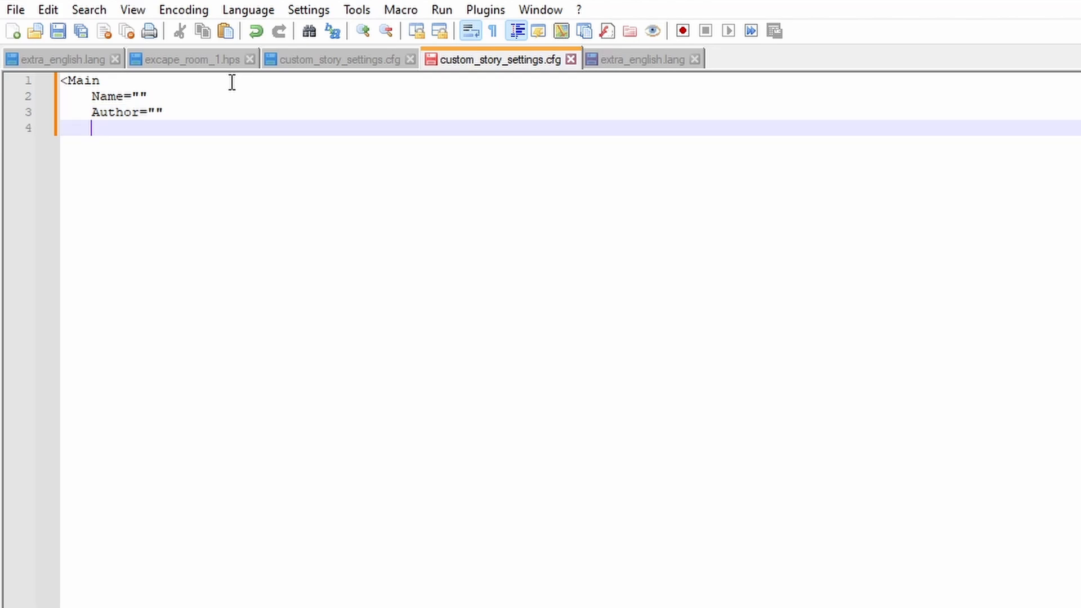
Add an empty ImgFile="" attribute below Author, followed by a blank line.
{"action": "type", "text": "ImgFile=\"\""}
{"action": "key", "text": "Return"}
{"action": "key", "text": "Return"}
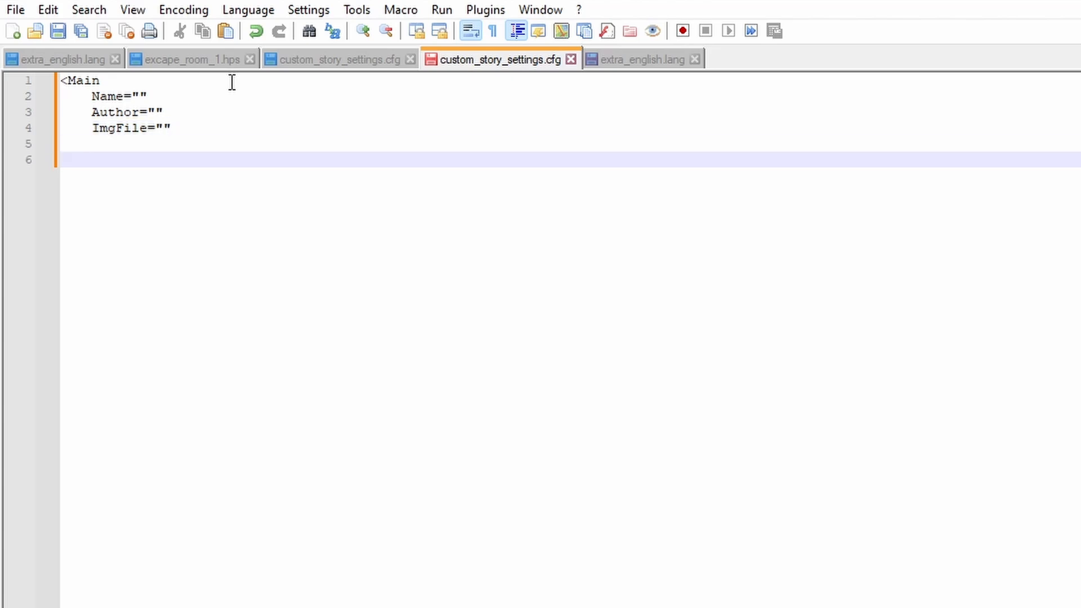
Add the attribute MapsFolder="maps/" below the blank line.
{"action": "type", "text": "Ma"}
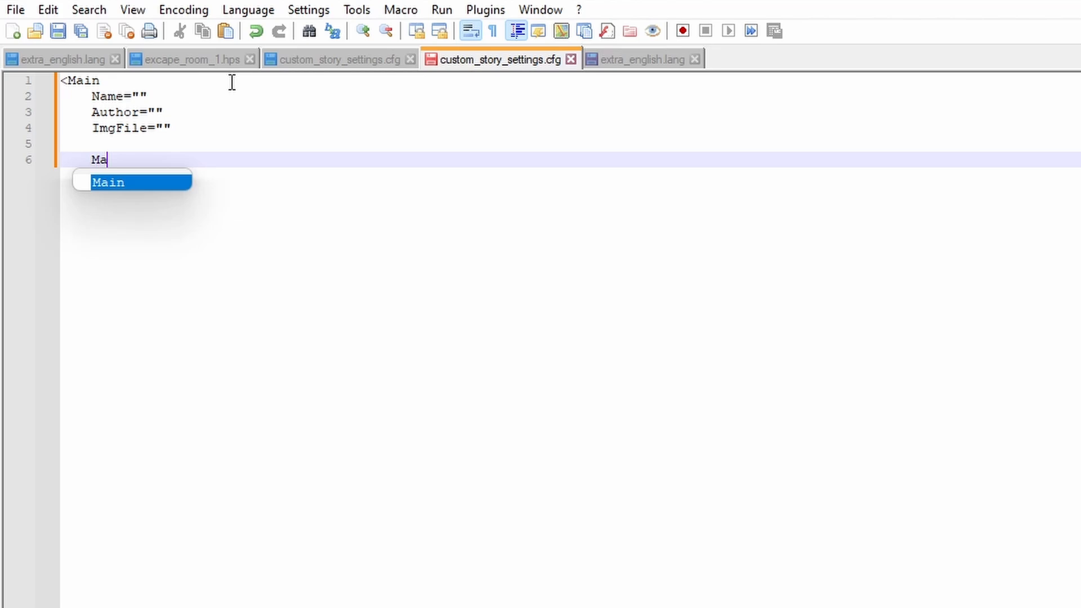
{"action": "type", "text": "psFolder="}
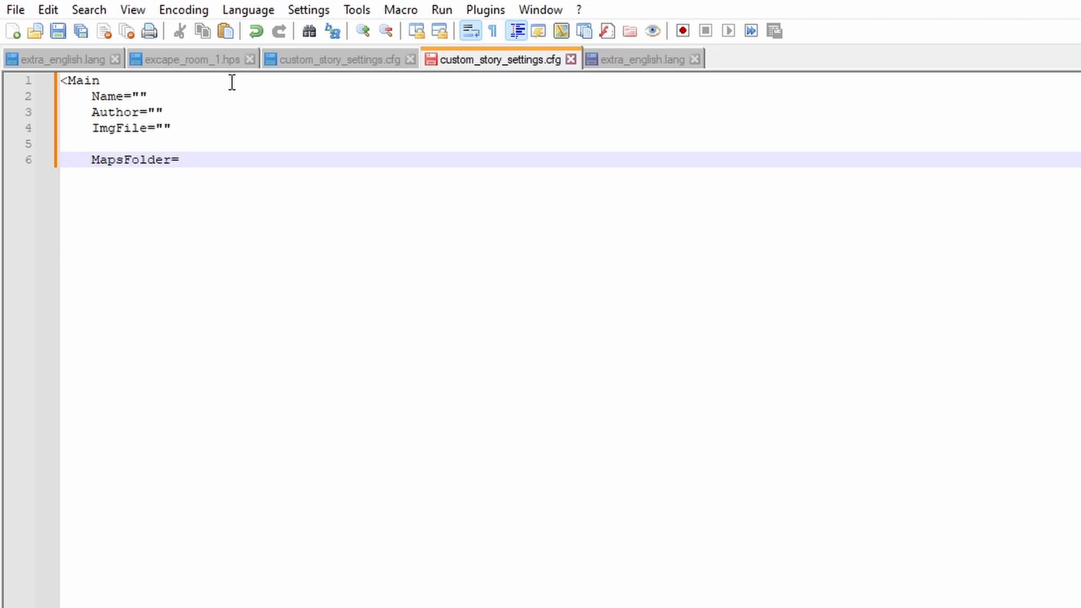
{"action": "type", "text": "\"\""}
{"action": "type", "text": "maps"}
{"action": "type", "text": "?"}
{"action": "key", "text": "BackSpace"}
{"action": "type", "text": "/"}
{"action": "key", "text": "Return"}
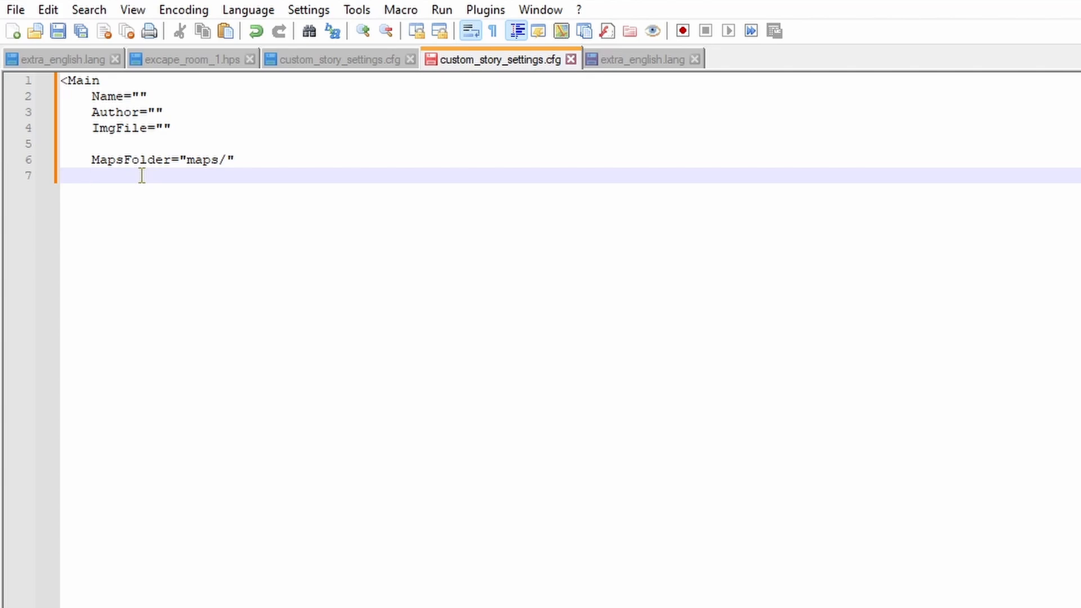
Add the attribute StartMap="test_room1.map" below MapsFolder.
{"action": "type", "text": "StartMap=\"\""}
{"action": "key", "text": "Left"}
{"action": "type", "text": "test_room"}
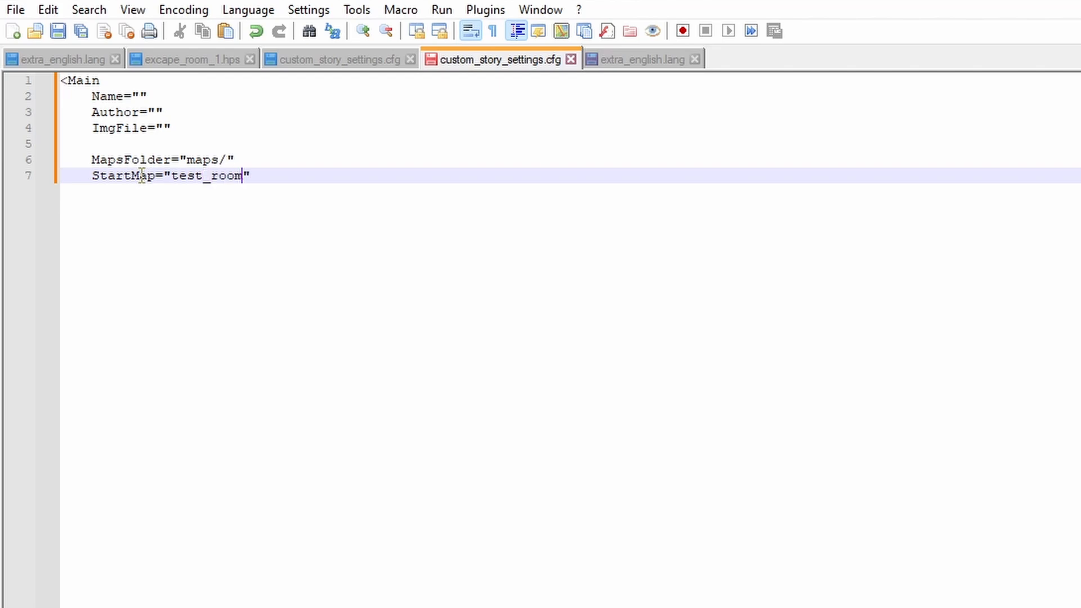
{"action": "type", "text": "1.map"}
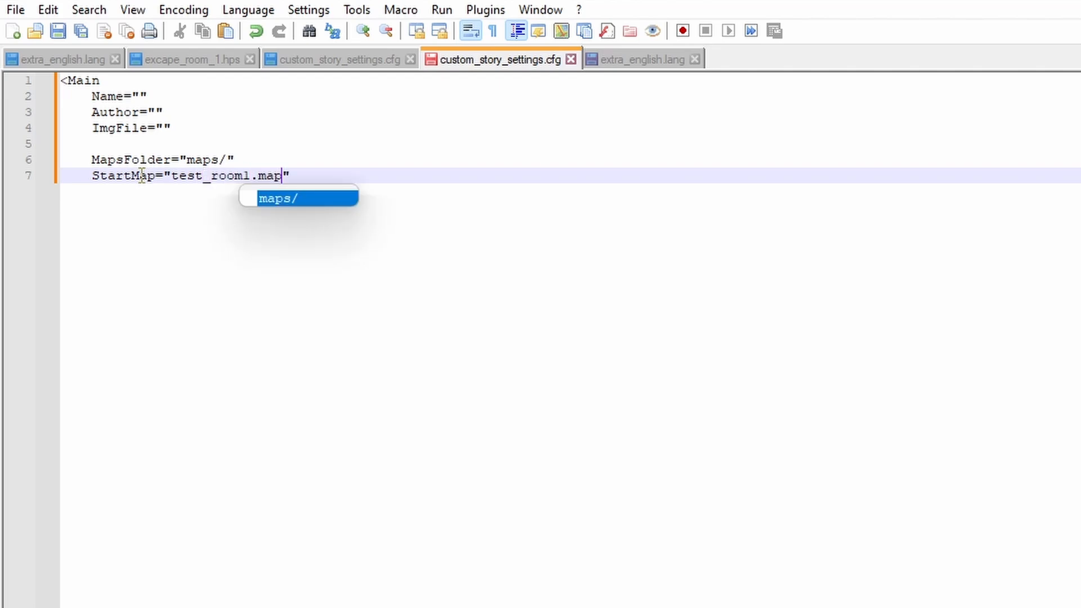
{"action": "left_click", "coordinate": [303, 170]}
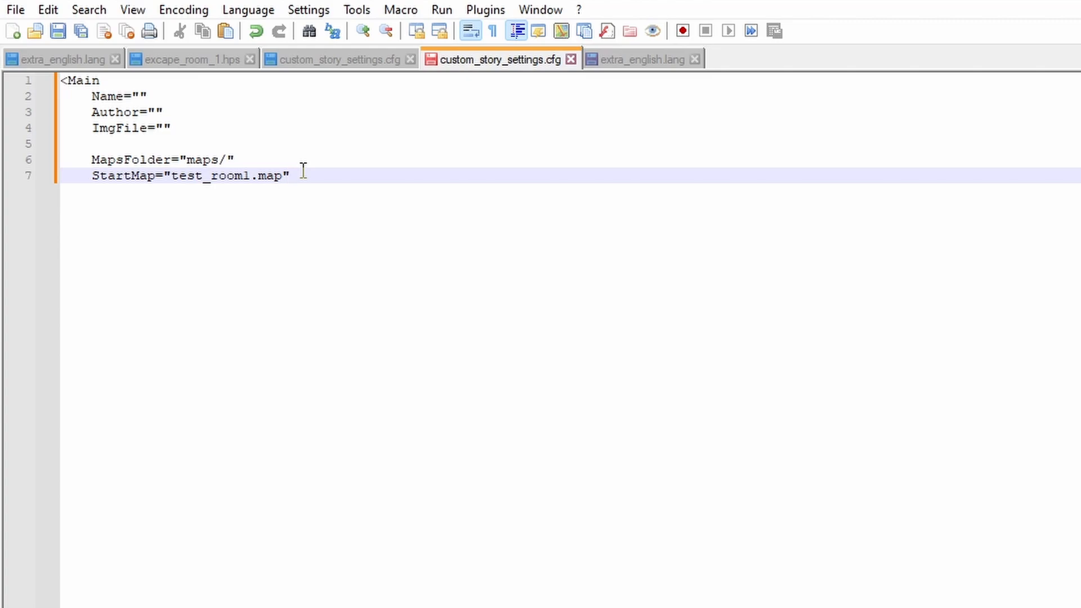
Add the attribute StartPos="PlayerStartArea_1" on a new line below StartMap.
{"action": "key", "text": "Return"}
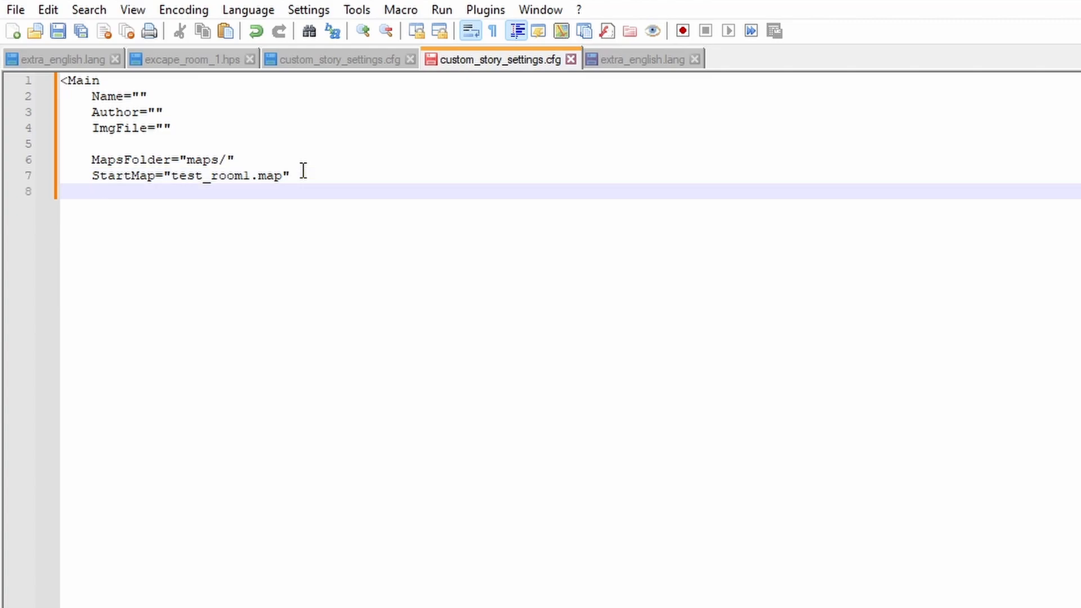
{"action": "type", "text": "St"}
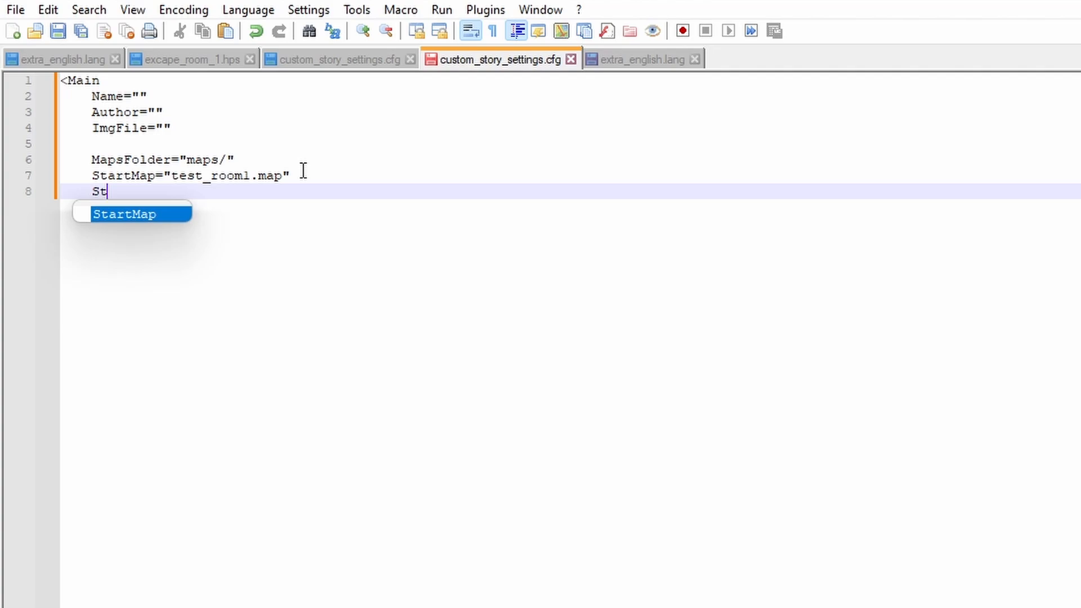
{"action": "type", "text": "artPo"}
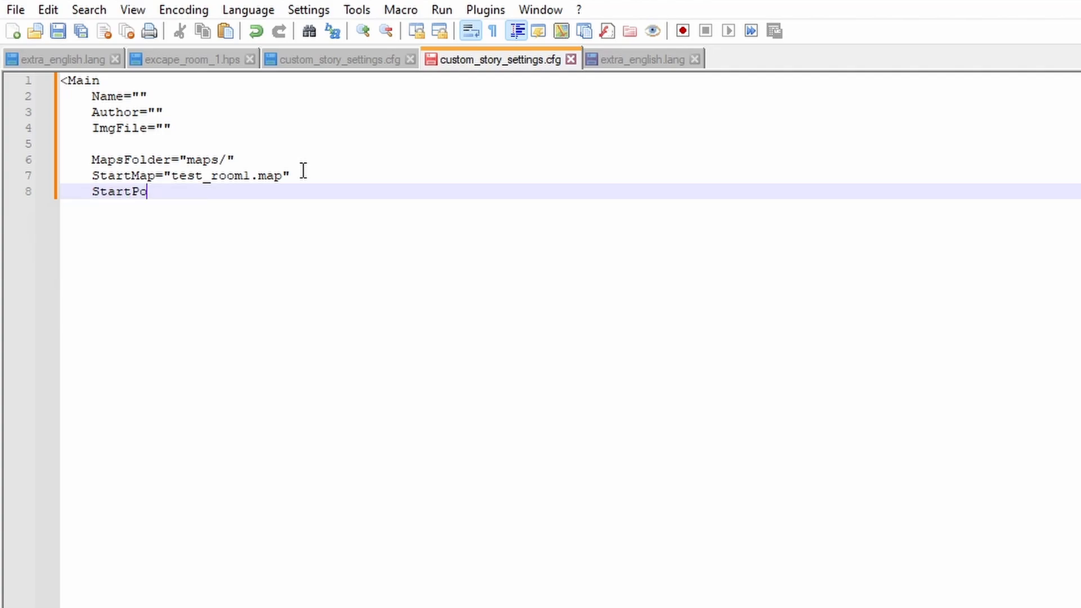
{"action": "type", "text": "s=\"\""}
{"action": "key", "text": "Left"}
{"action": "type", "text": "PlayerStartArea"}
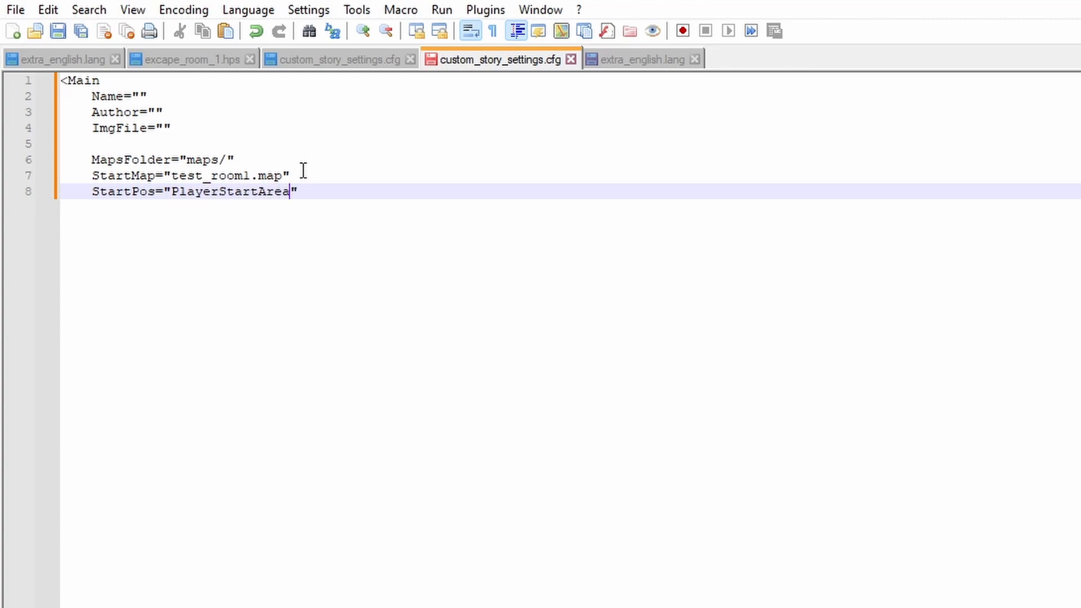
{"action": "type", "text": "_1"}
{"action": "left_click_drag", "start_coordinate": [87, 96], "coordinate": [172, 128]}
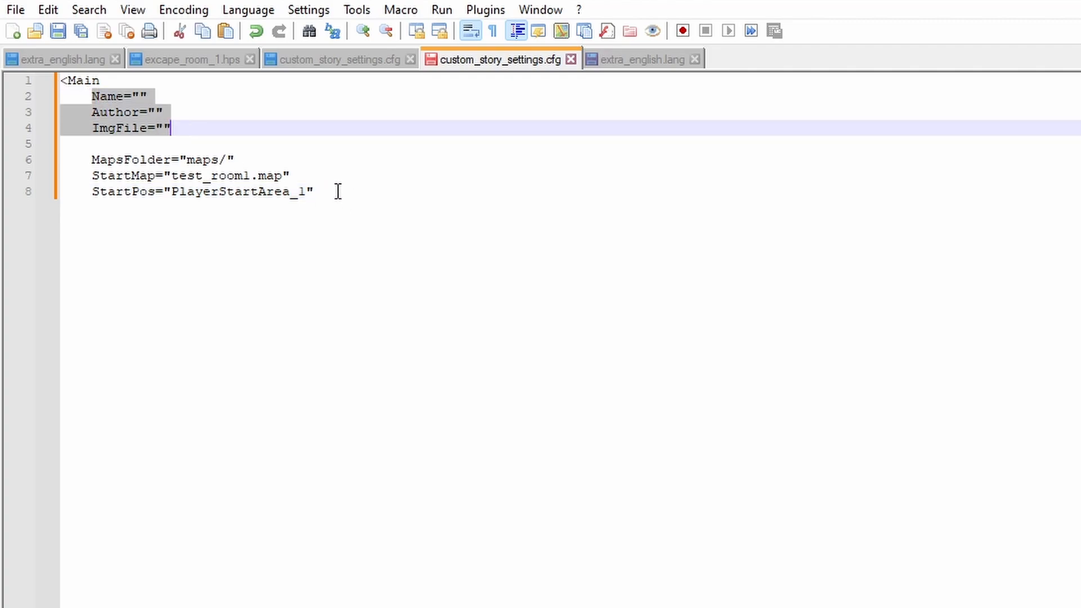
Leave a blank line after StartPos and add the attribute ExtraLangFilePrefix="extra_".
{"action": "left_click", "coordinate": [337, 191]}
{"action": "key", "text": "Return"}
{"action": "key", "text": "Return"}
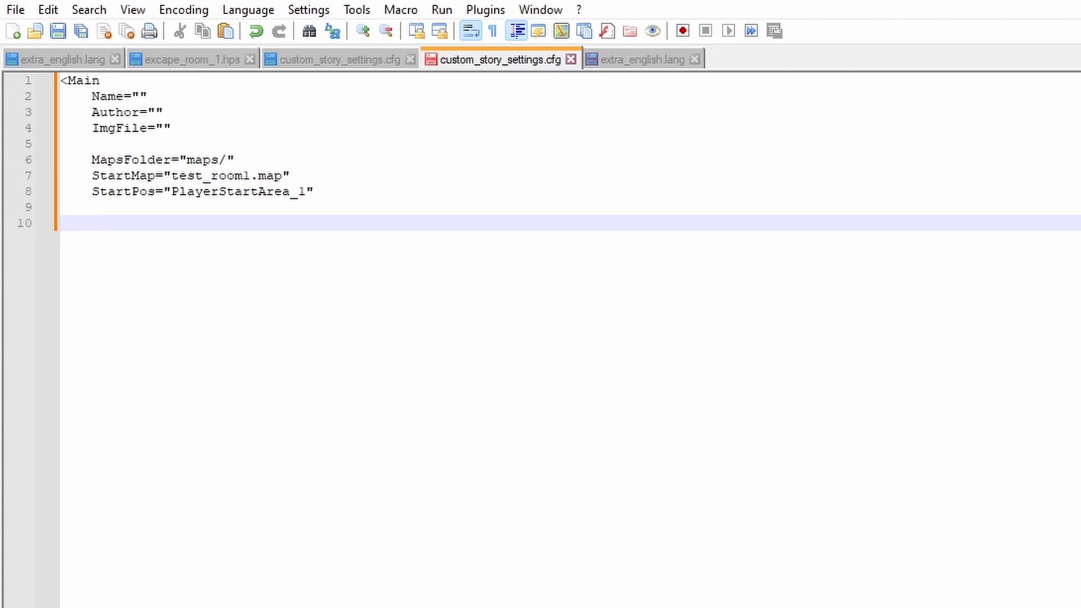
{"action": "type", "text": "ExtraLangFi"}
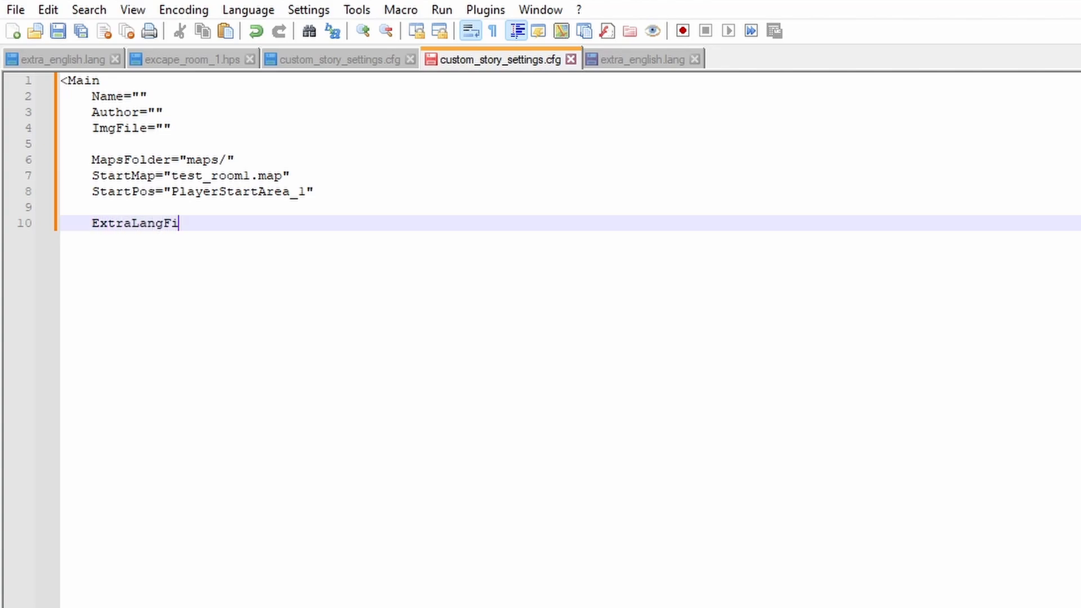
{"action": "type", "text": "lePrefix"}
{"action": "type", "text": "="}
{"action": "type", "text": "\"\""}
{"action": "type", "text": "extra"}
{"action": "type", "text": "_"}
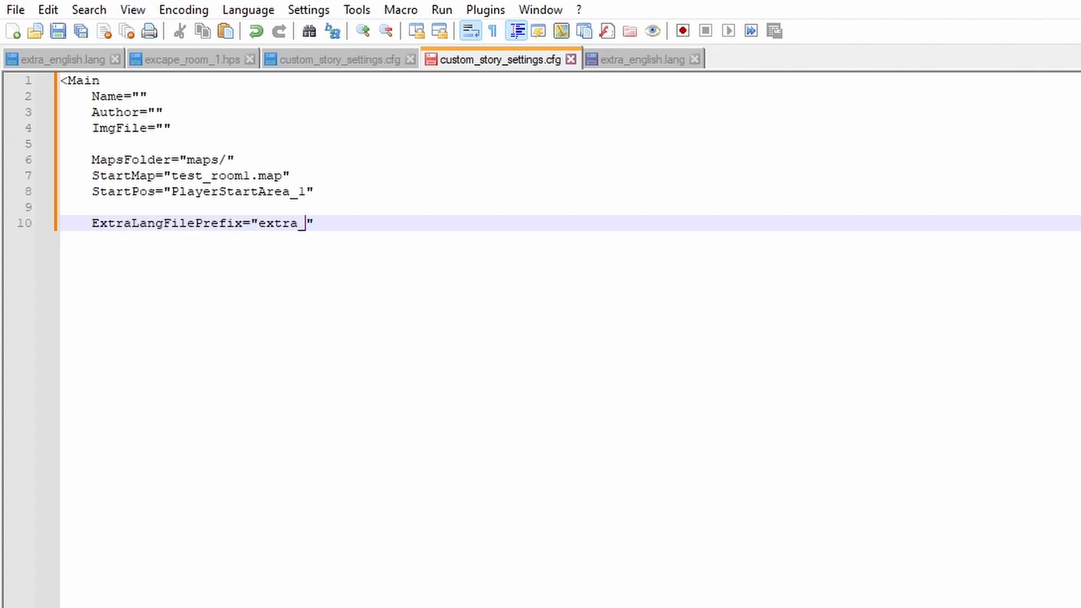
{"action": "left_click", "coordinate": [364, 223]}
Add the attribute DefaultExtraLangFile="english.lang" on a new line below the language file prefix.
{"action": "key", "text": "Return"}
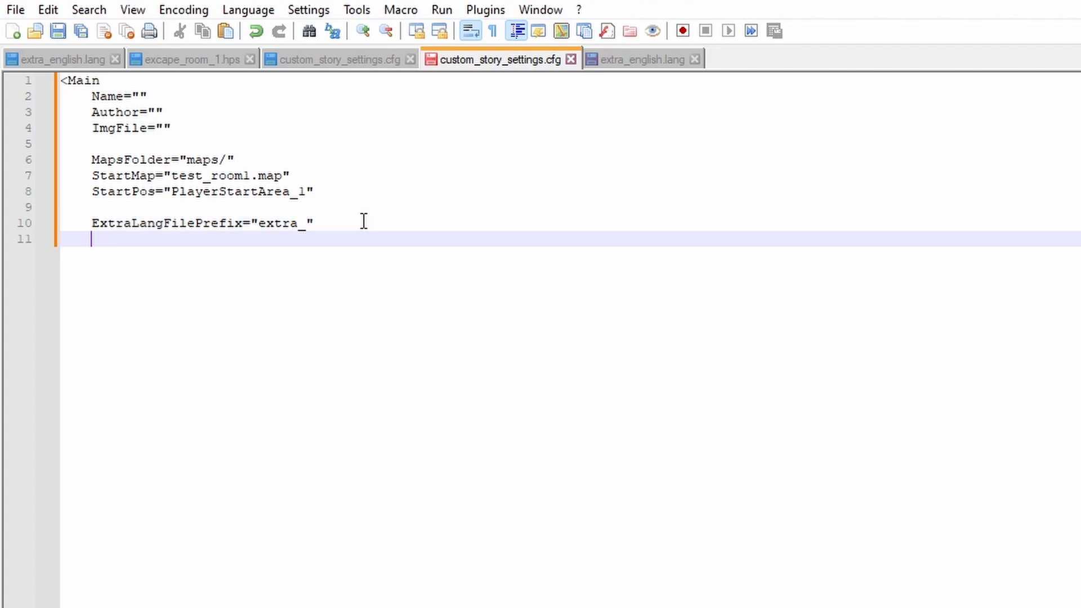
{"action": "type", "text": "DefaultExtraLa"}
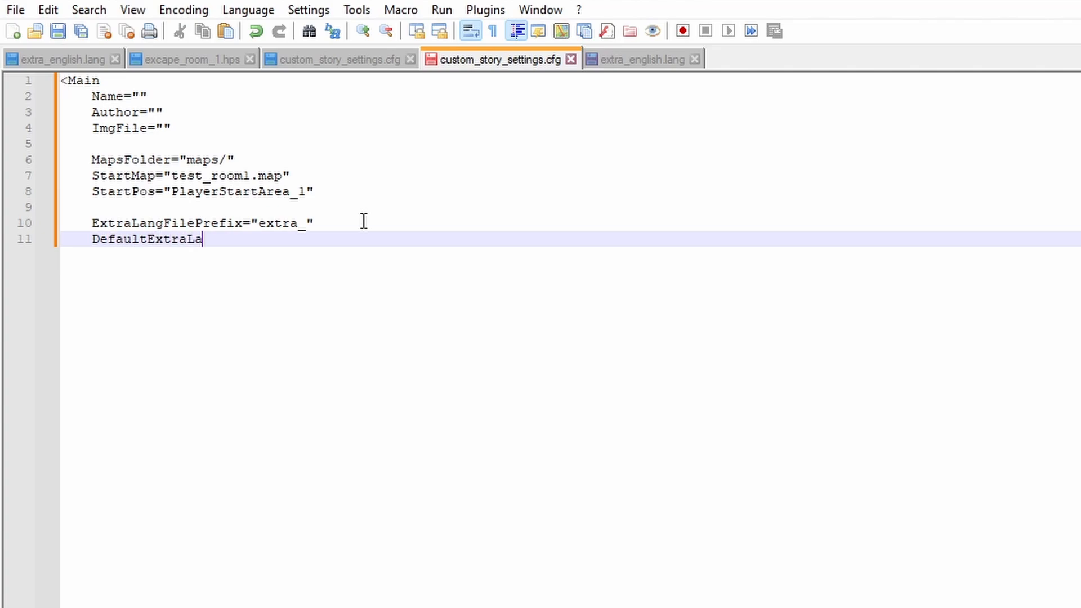
{"action": "type", "text": "ngFile=\"\""}
{"action": "key", "text": "Left"}
{"action": "type", "text": "english.l"}
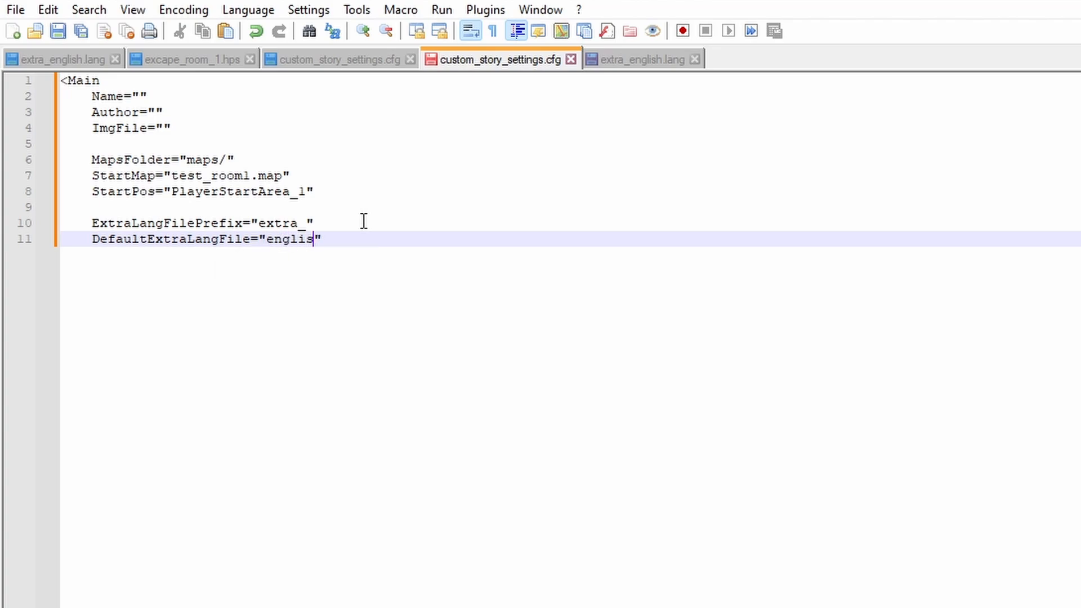
{"action": "type", "text": "ang"}
Close the Main element with an unindented /> on its own line at the end.
{"action": "left_click", "coordinate": [390, 239]}
{"action": "key", "text": "Return"}
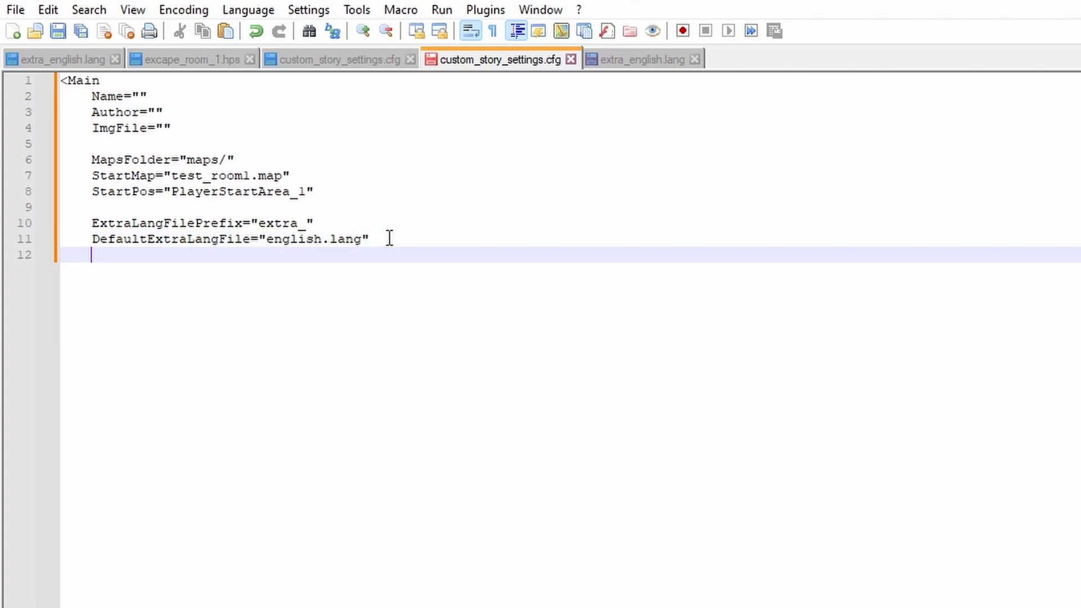
{"action": "key", "text": "BackSpace"}
{"action": "type", "text": "/>"}
Set the story's Name to "HPL Test Level" and its Author to "HPL Toolbox".
{"action": "left_click_drag", "start_coordinate": [92, 97], "coordinate": [171, 128]}
{"action": "left_click", "coordinate": [140, 95]}
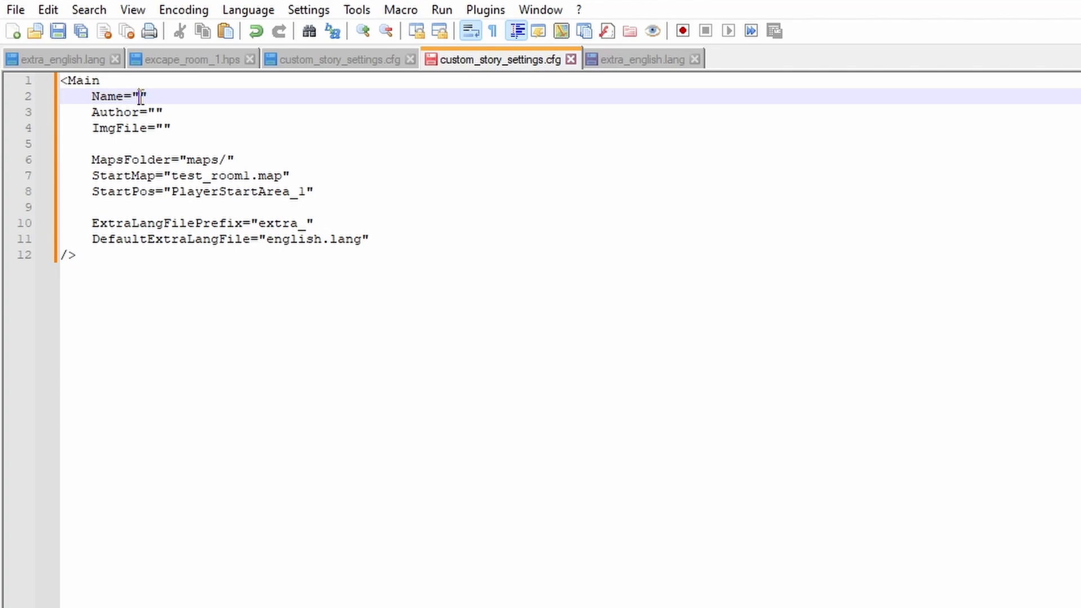
{"action": "type", "text": "HPL Test Level"}
{"action": "left_click", "coordinate": [155, 112]}
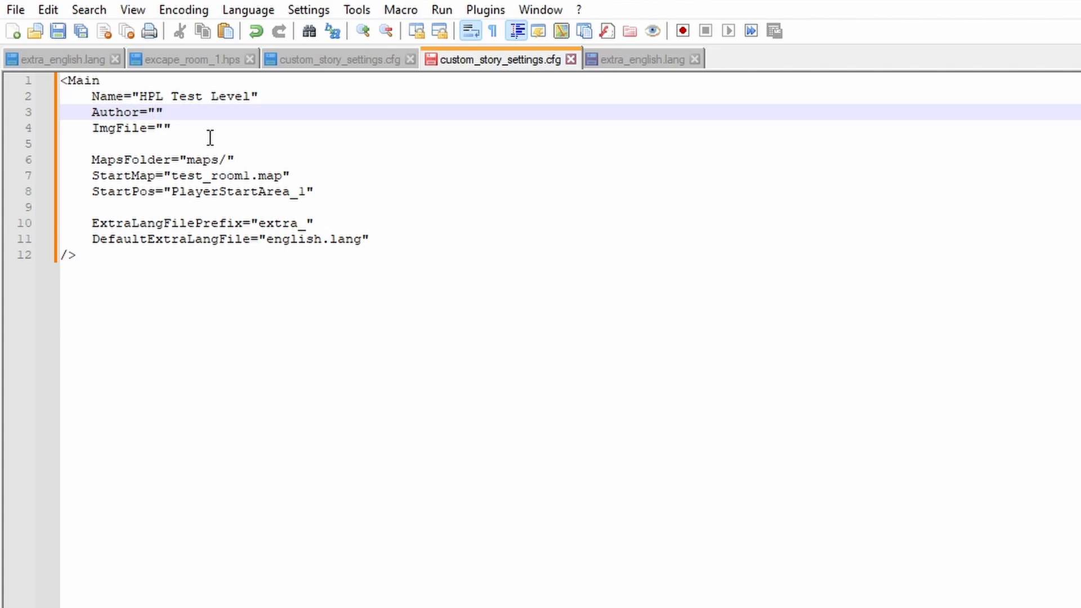
{"action": "type", "text": "Hp"}
{"action": "key", "text": "BackSpace"}
{"action": "type", "text": "PL Toolb"}
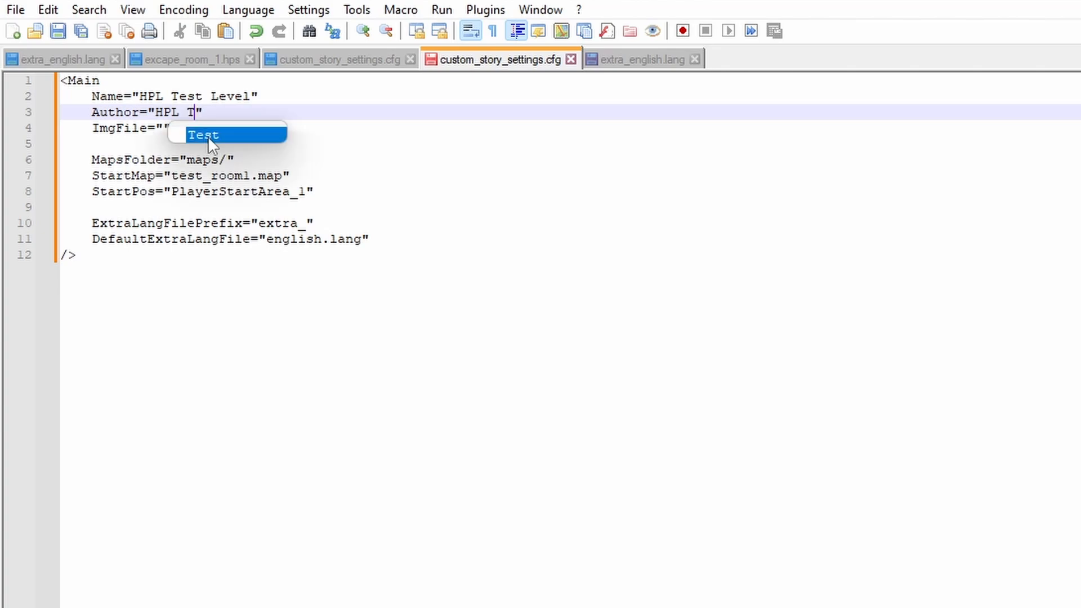
{"action": "type", "text": "ox"}
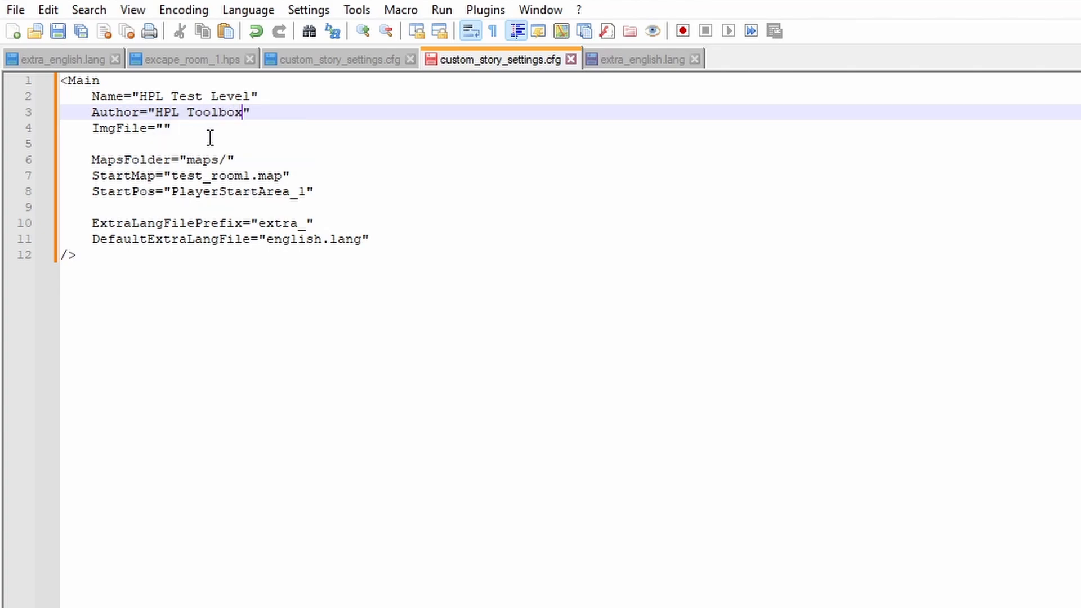
Paste HPLchannelLogoNBG.png as the ImgFile value and save custom_story_settings.cfg.
{"action": "key", "text": "Down"}
{"action": "key", "text": "Left"}
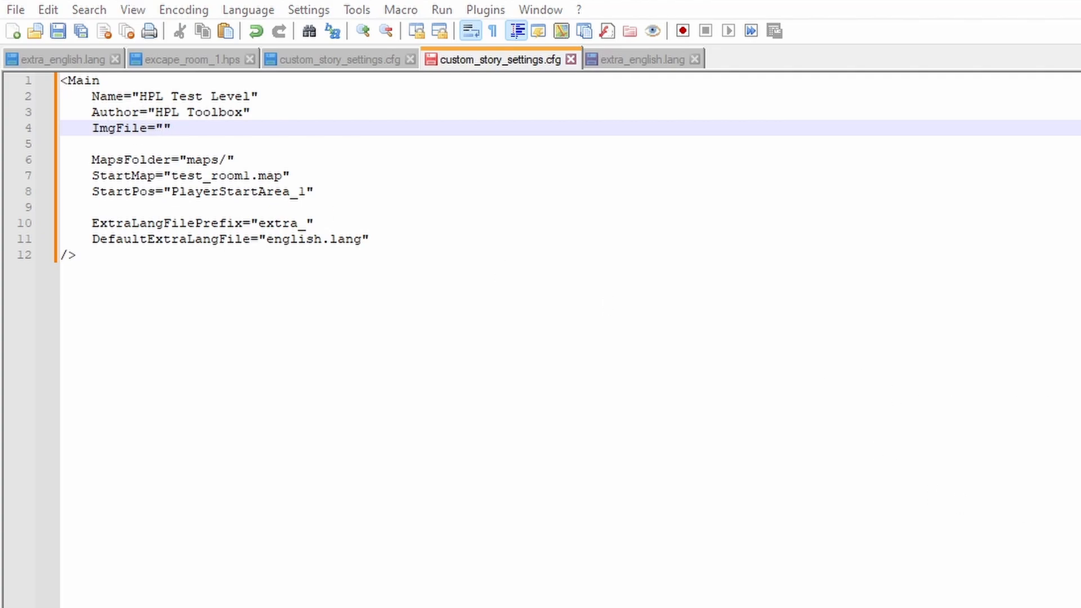
{"action": "left_click", "coordinate": [159, 128]}
{"action": "type", "text": "HPLchannelLogoNBG.png"}
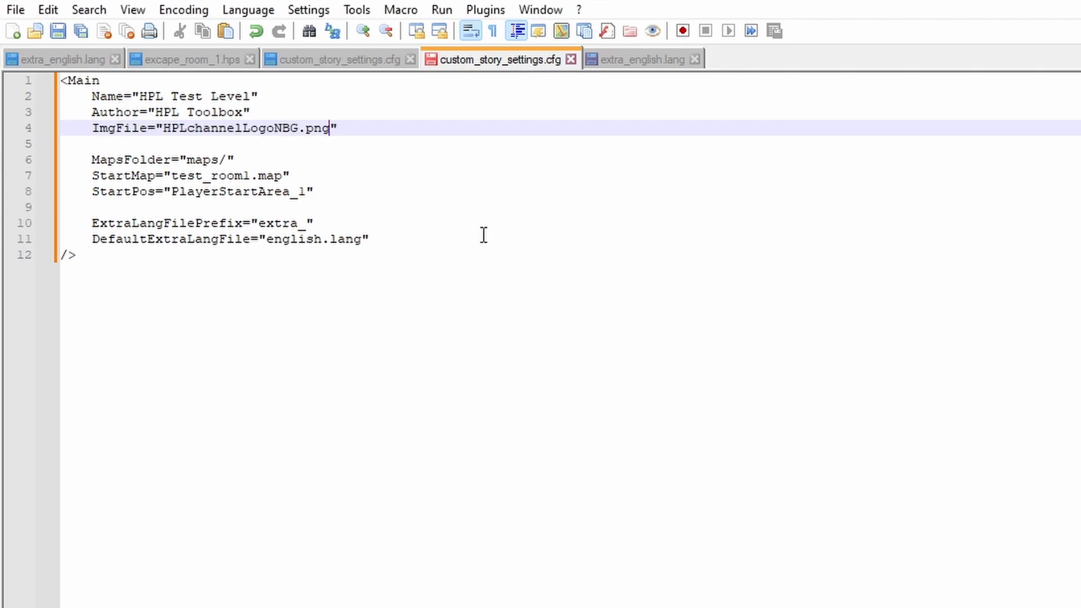
{"action": "left_click", "coordinate": [58, 32]}
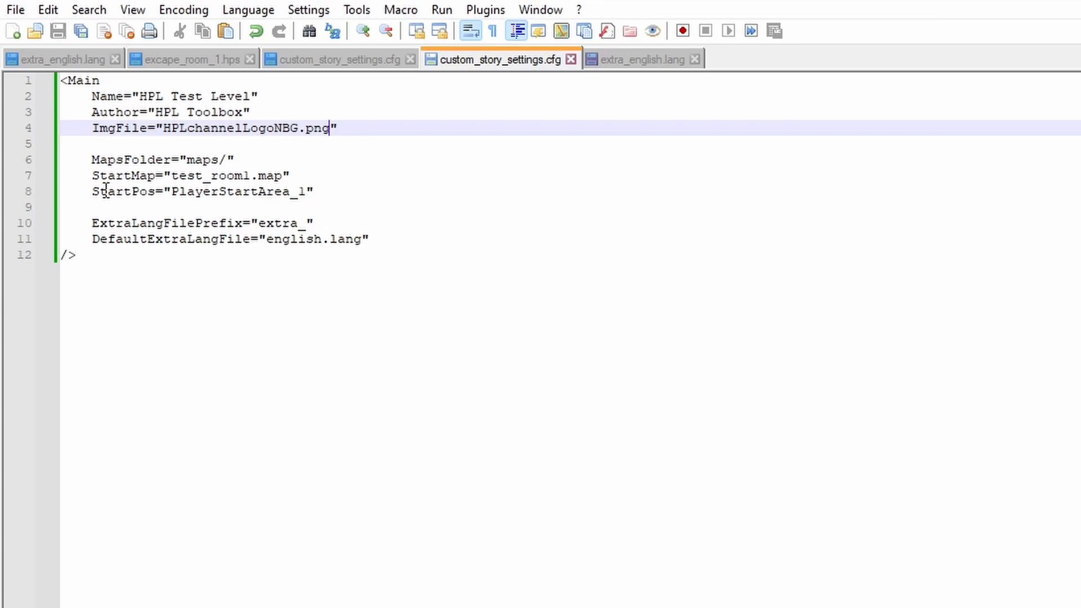
Switch to the empty extra_english.lang file and start it with an opening <LANGUAGE> tag followed by an indented line.
{"action": "key", "text": "ctrl+Tab"}
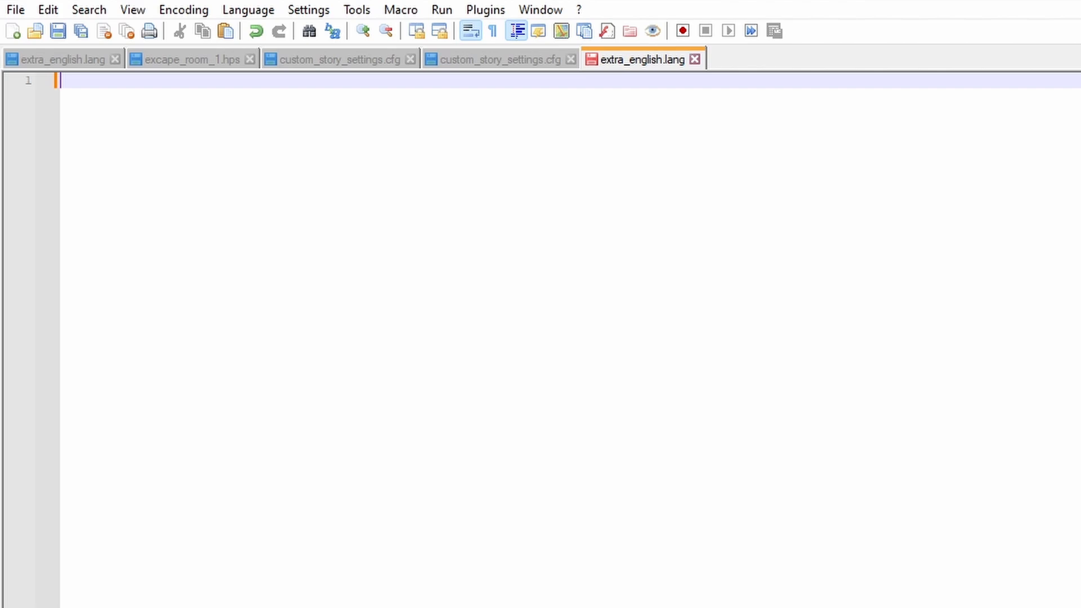
{"action": "type", "text": "<LANGUAGE>"}
{"action": "key", "text": "Return"}
{"action": "key", "text": "Tab"}
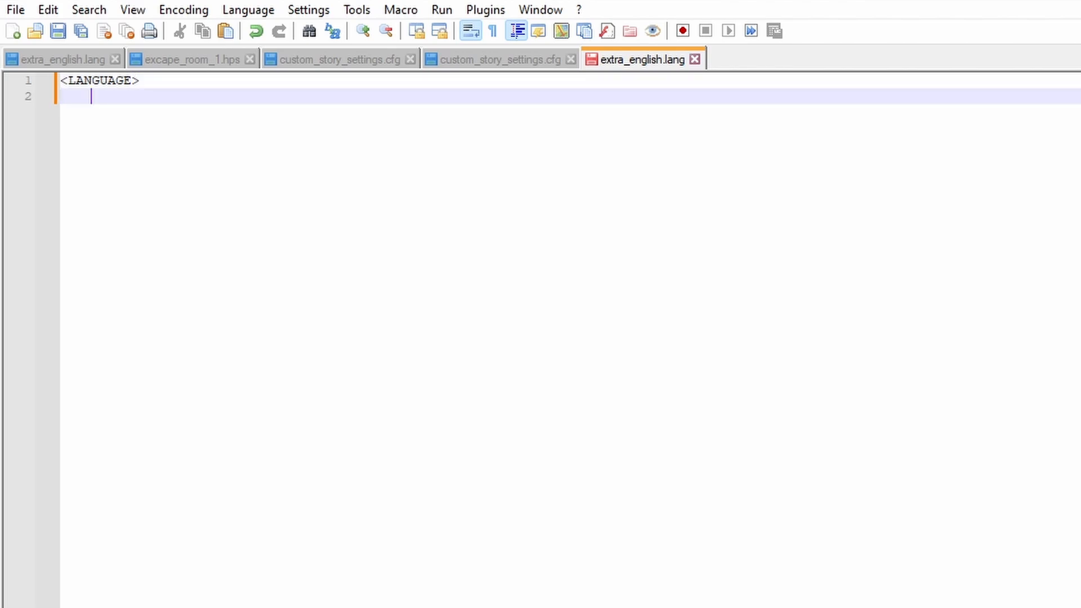
Add an indented opening tag <CATEGORY Name=""> with an empty name inside the LANGUAGE element.
{"action": "type", "text": "<CATEGORY Name"}
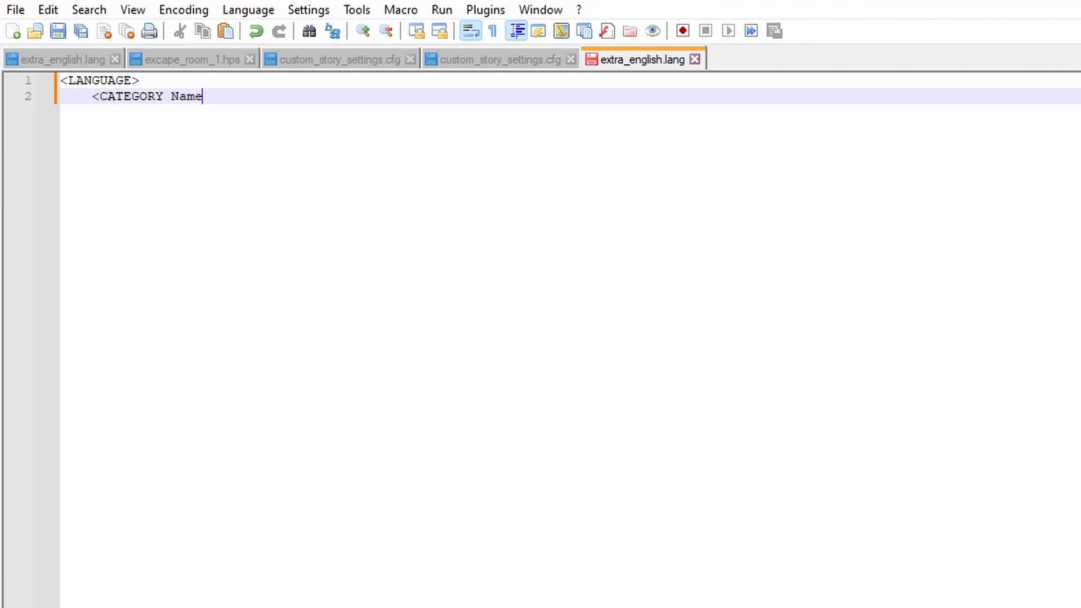
{"action": "type", "text": "=\"\">"}
{"action": "key", "text": "Return"}
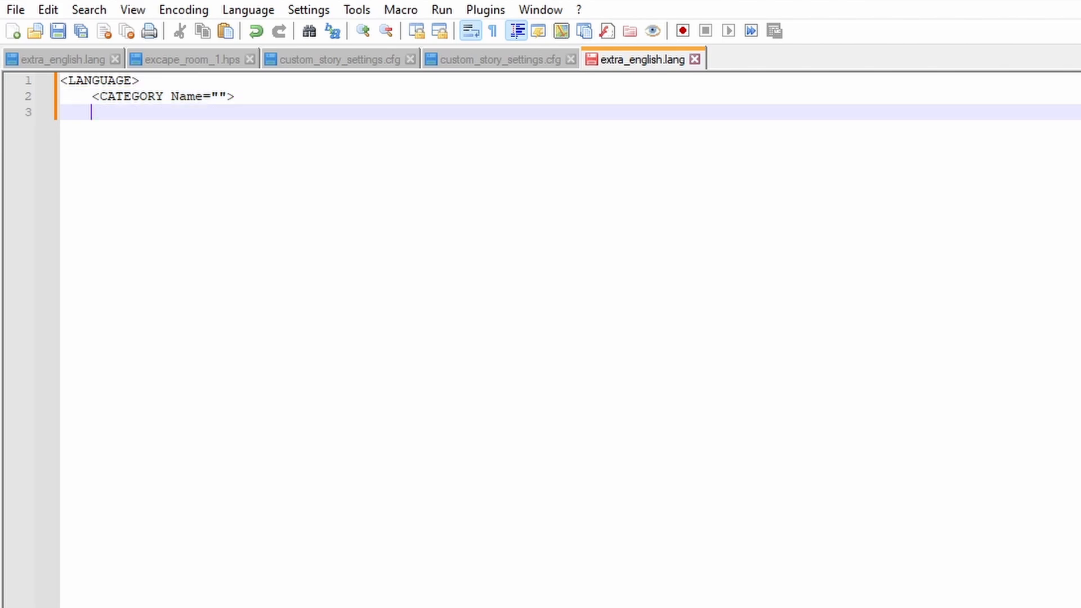
Begin an Entry tag with Name="Description", indented one level inside the CATEGORY element.
{"action": "key", "text": "Tab"}
{"action": "type", "text": "<Entry Name="}
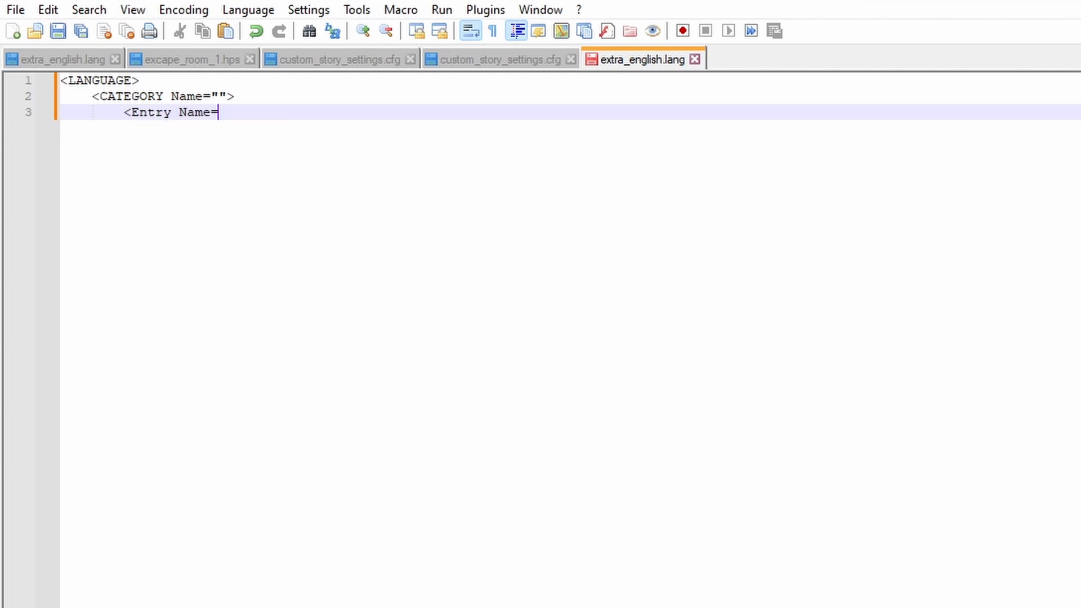
{"action": "type", "text": "\"\""}
{"action": "key", "text": "Left"}
{"action": "type", "text": "Description"}
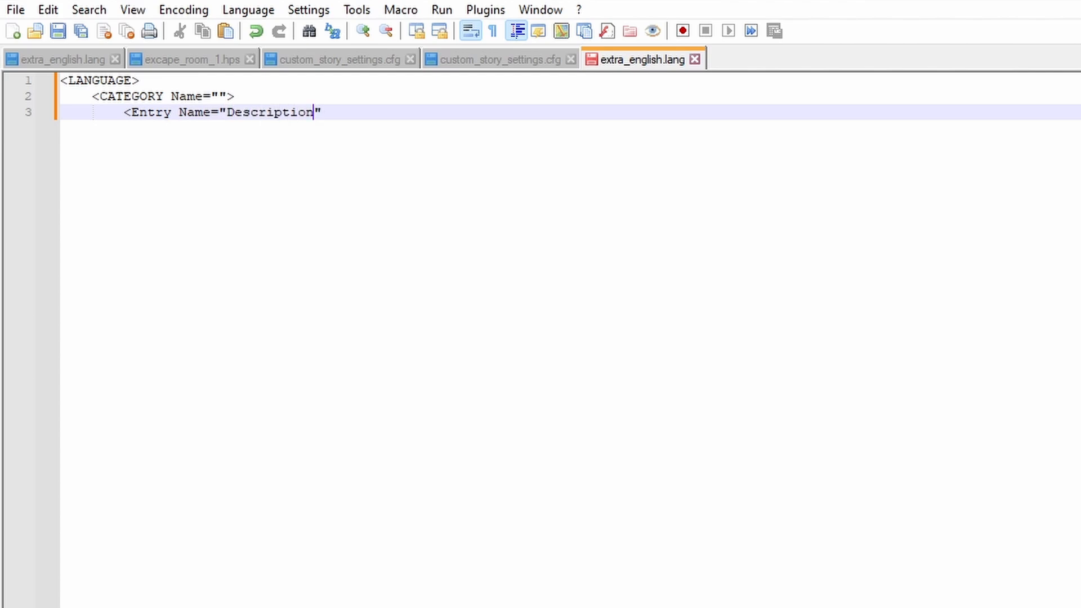
Complete the Description entry's opening tag and add its closing </Entry> tag on the same line.
{"action": "key", "text": "Right"}
{"action": "type", "text": ">"}
{"action": "key", "text": "BackSpace"}
{"action": "type", "text": "></Entry"}
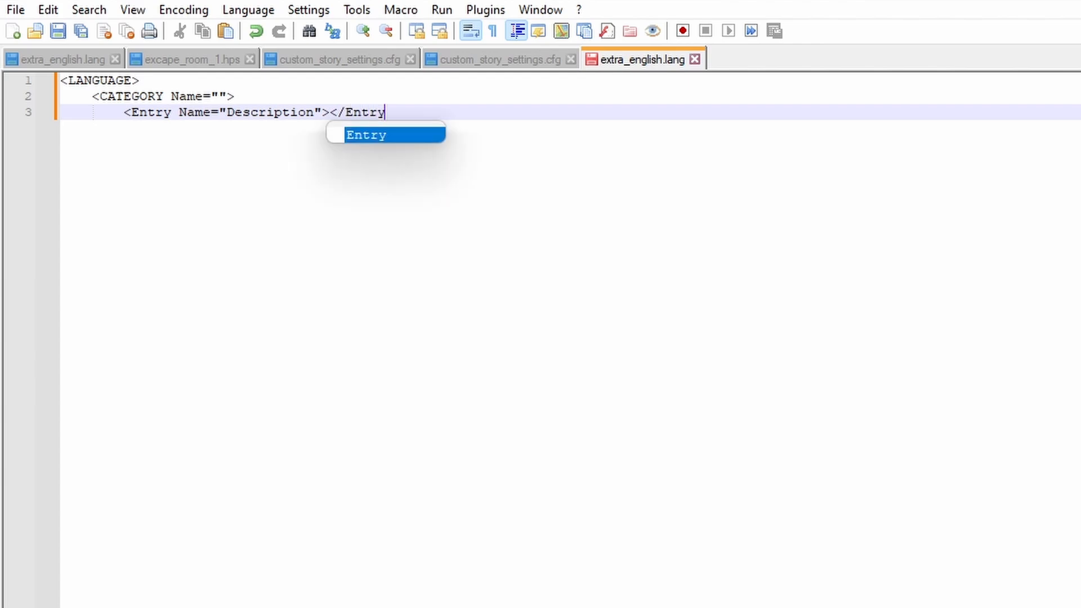
{"action": "type", "text": ">"}
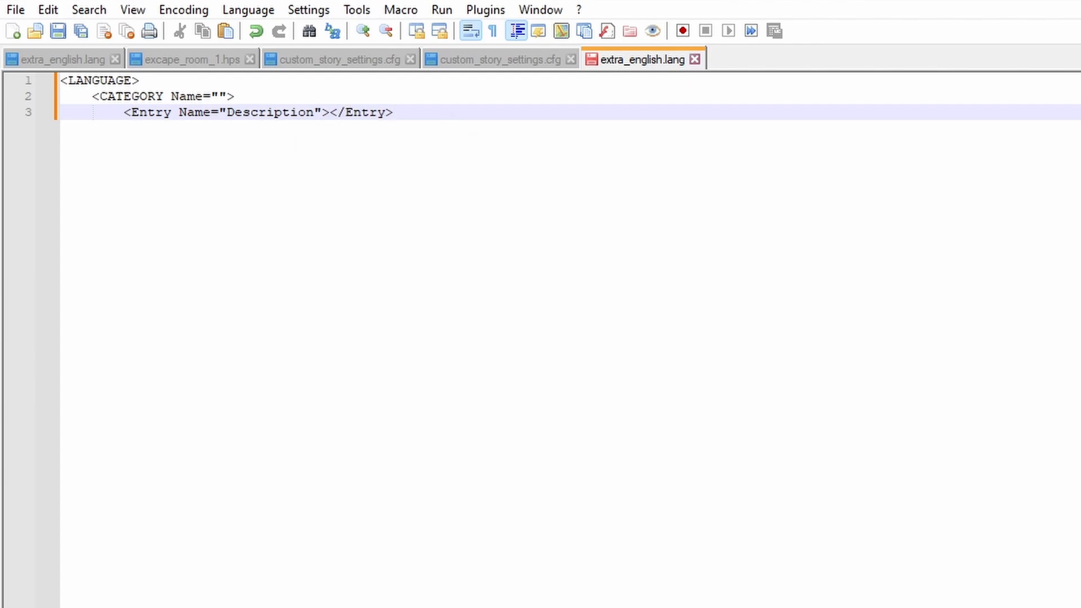
Close the category with a </CATEGORY> tag on a new line, aligned with its opening tag.
{"action": "key", "text": "Return"}
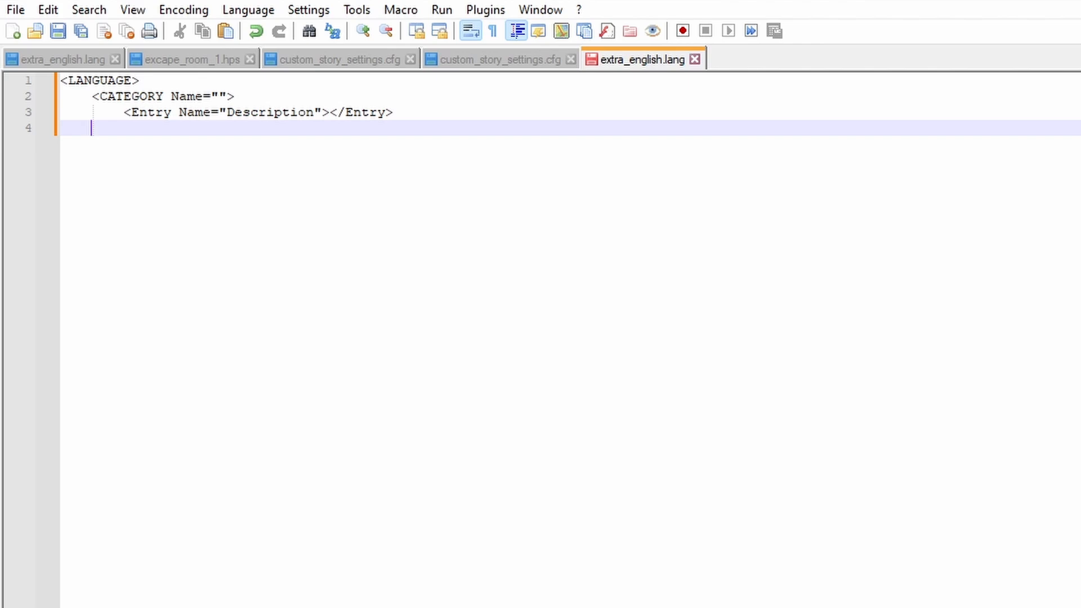
{"action": "type", "text": "</CATE"}
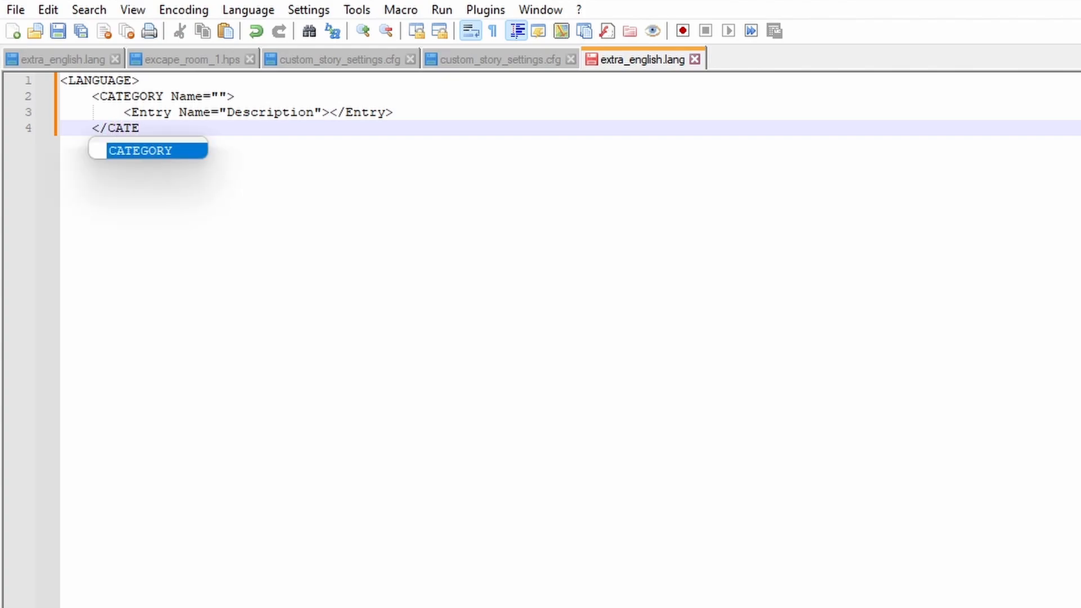
{"action": "type", "text": "GORY>"}
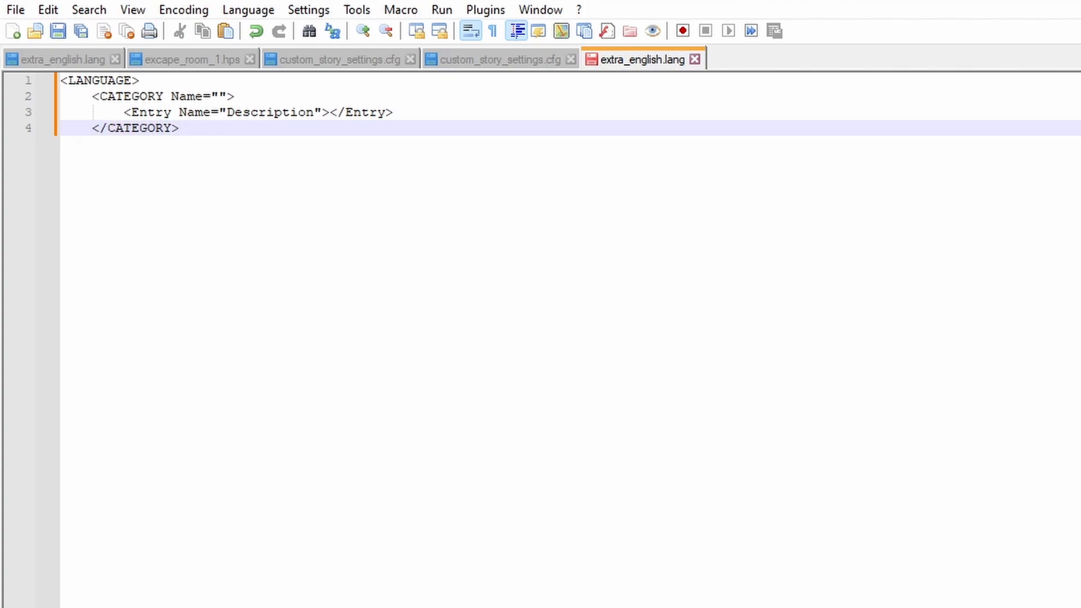
Close the file with an unindented </LANGUAGE> tag and insert an empty line after </CATEGORY>.
{"action": "key", "text": "Return"}
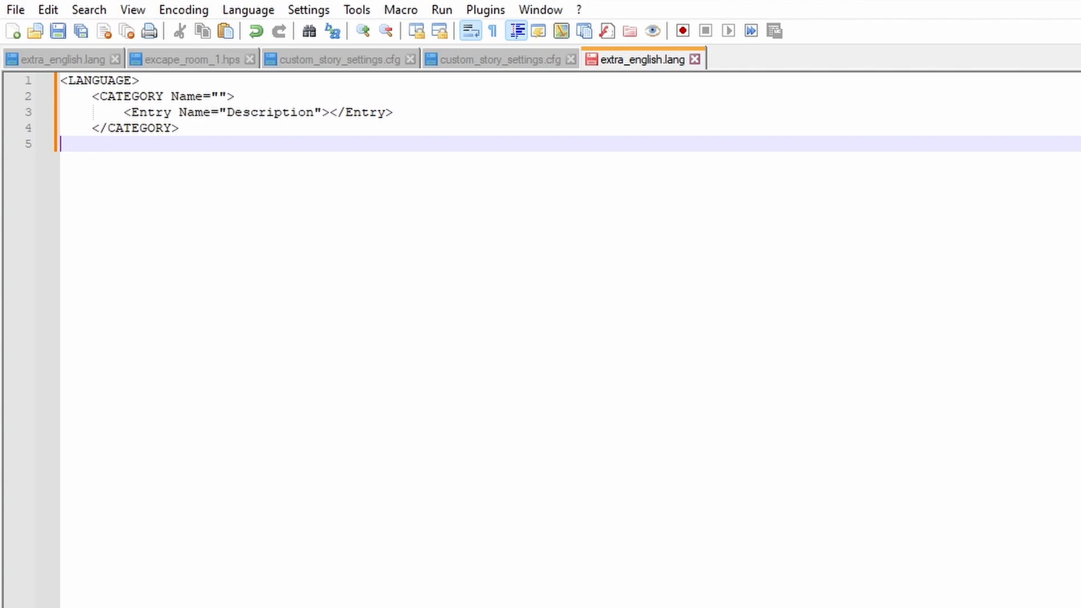
{"action": "type", "text": "</LANGUAGE"}
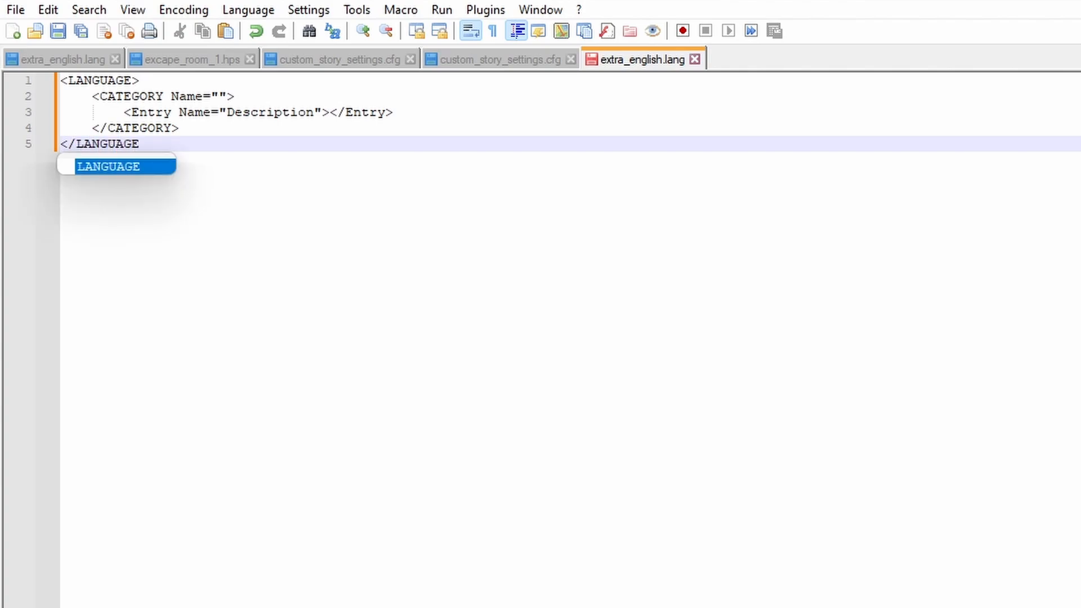
{"action": "type", "text": ">"}
{"action": "left_click", "coordinate": [194, 130]}
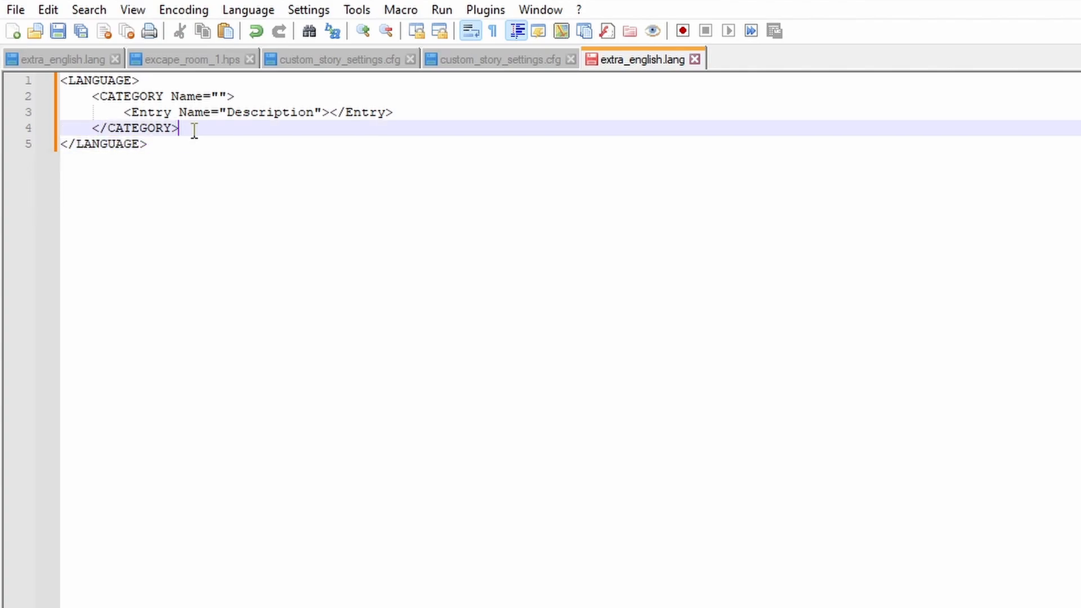
{"action": "key", "text": "Return"}
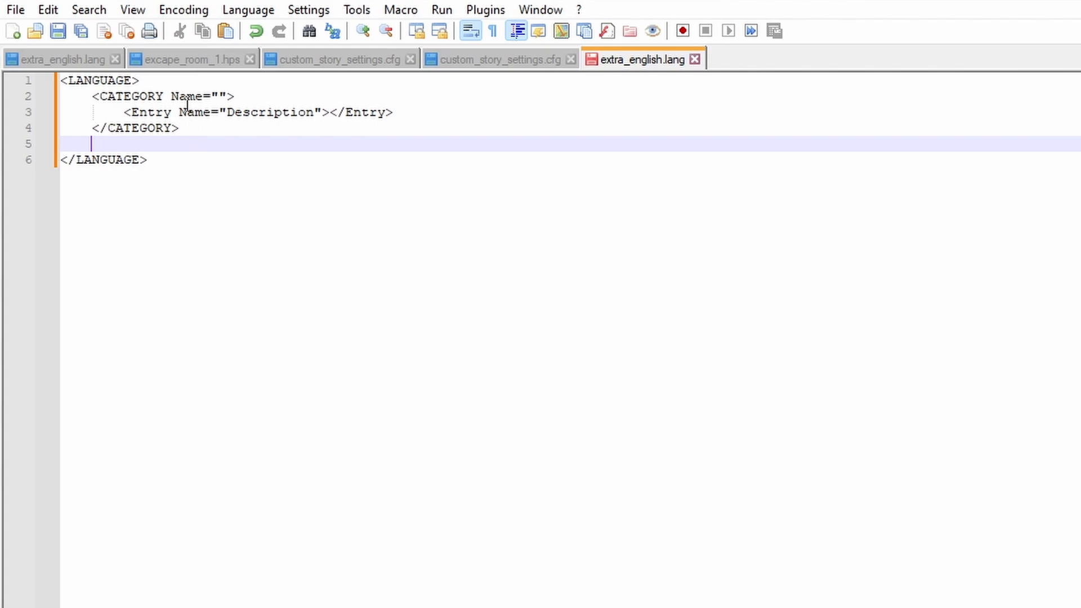
Set the CATEGORY element's Name to "CustomStoryMain".
{"action": "left_click_drag", "start_coordinate": [62, 84], "coordinate": [239, 130]}
{"action": "left_click", "coordinate": [282, 97]}
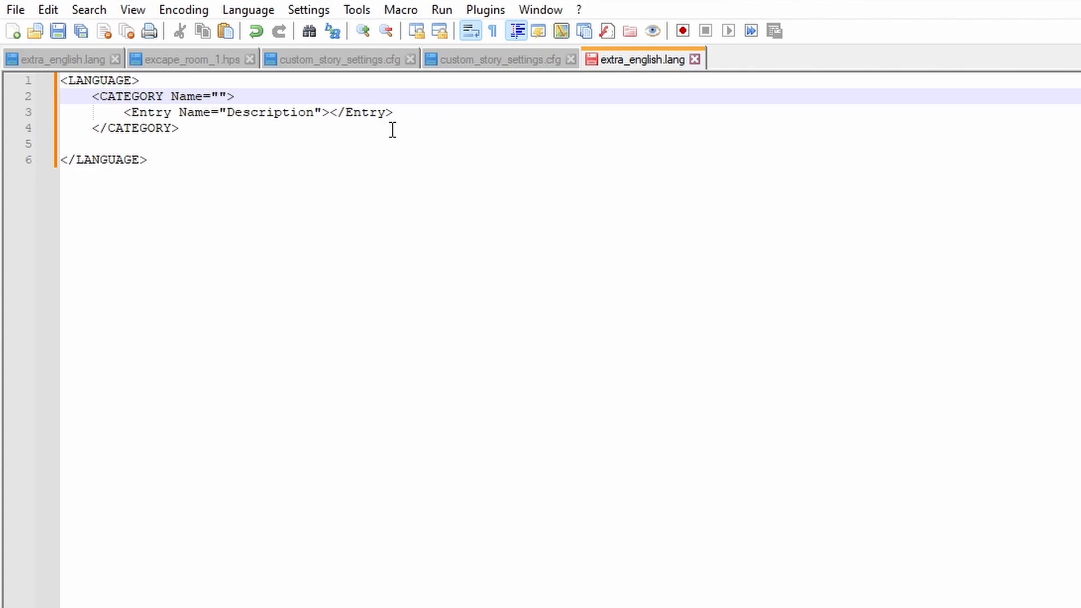
{"action": "type", "text": "CustomStoryMain"}
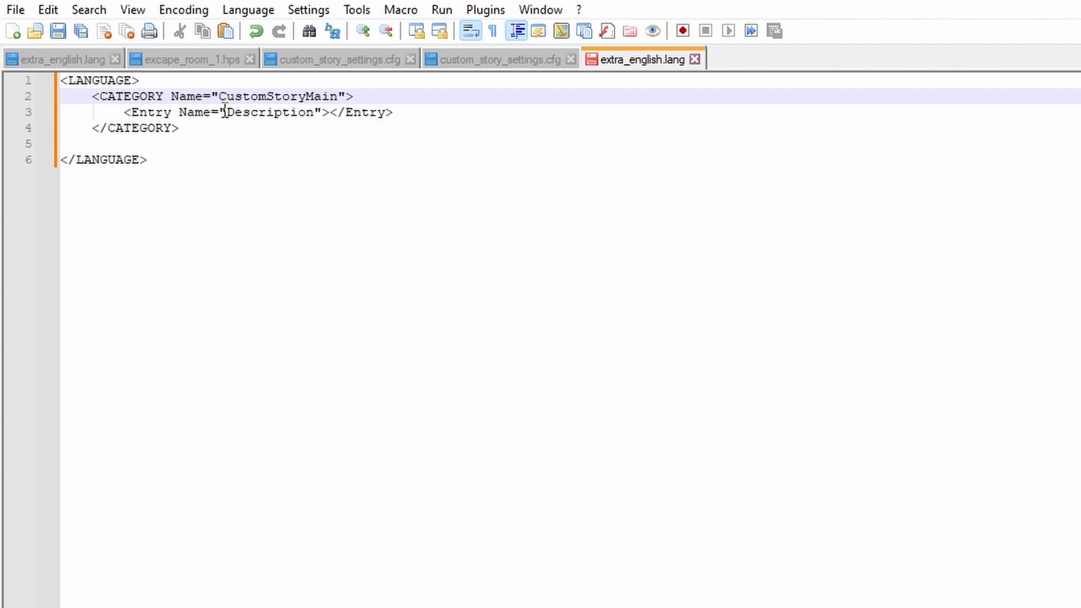
Enter "Test Description!" as the Description entry's text and save extra_english.lang.
{"action": "left_click_drag", "start_coordinate": [125, 112], "coordinate": [354, 112]}
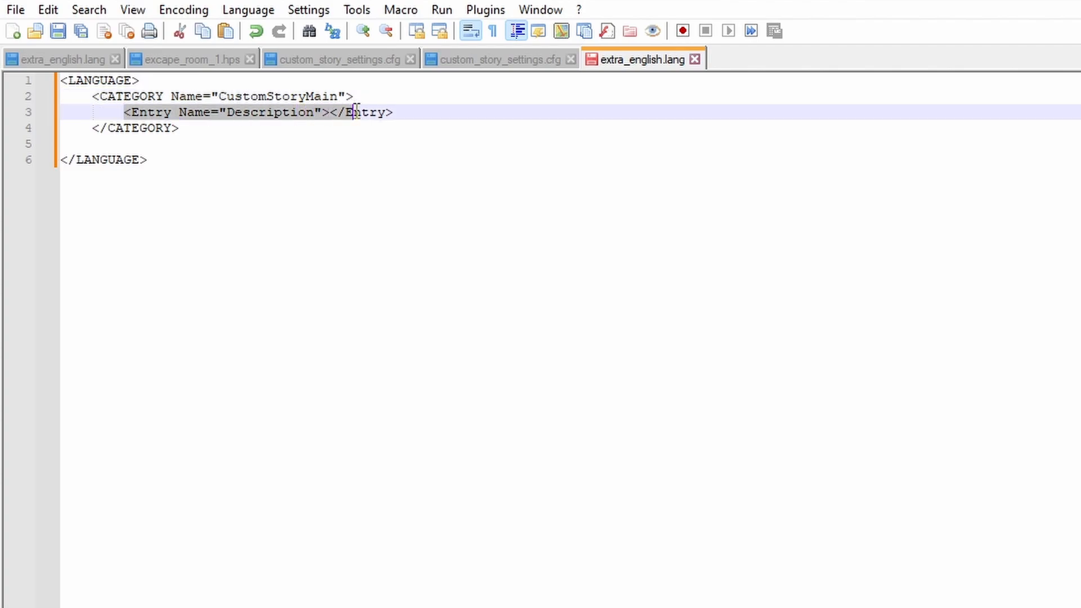
{"action": "left_click", "coordinate": [155, 112]}
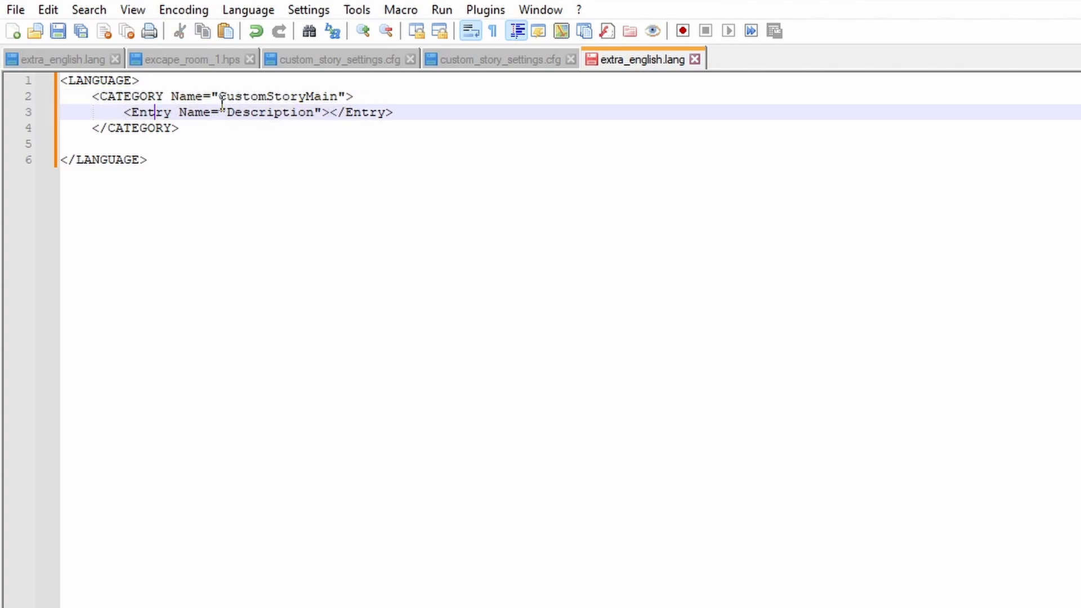
{"action": "left_click_drag", "start_coordinate": [228, 112], "coordinate": [316, 112]}
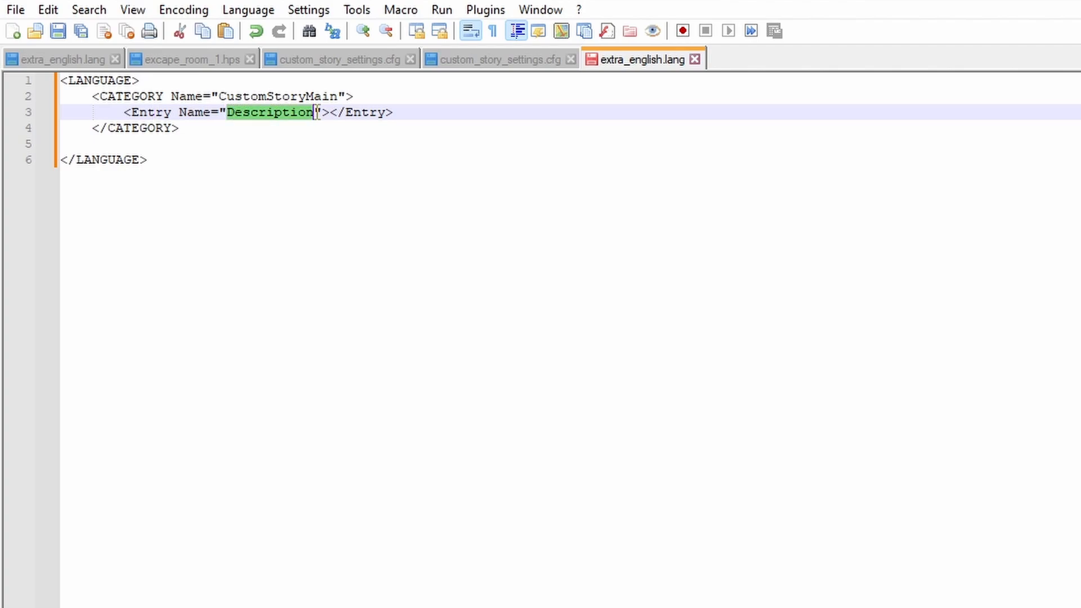
{"action": "left_click", "coordinate": [249, 112]}
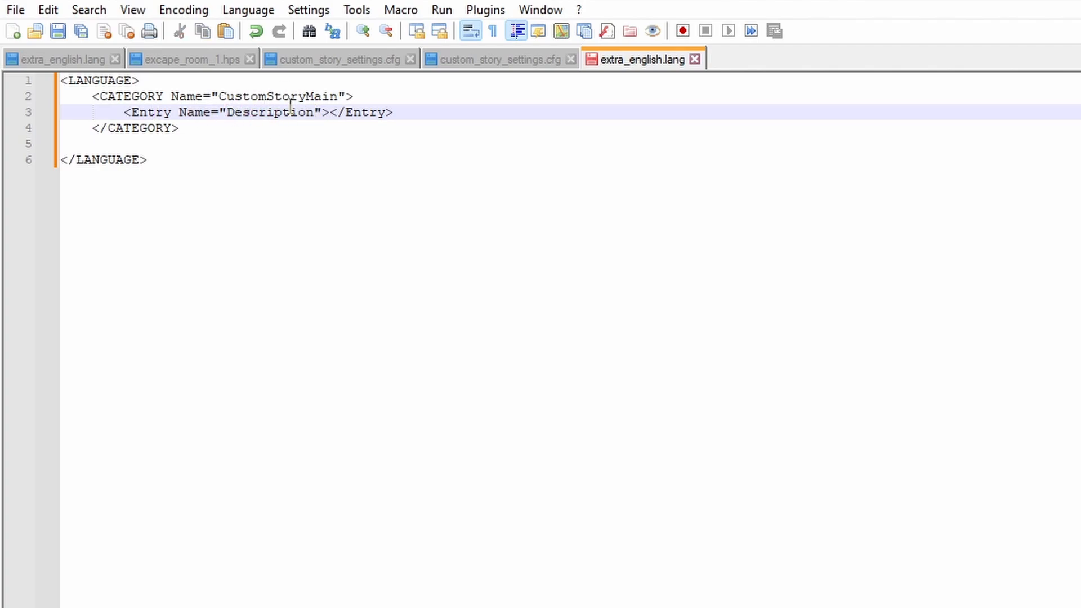
{"action": "left_click", "coordinate": [330, 112]}
{"action": "key", "text": "Right"}
{"action": "type", "text": "Test"}
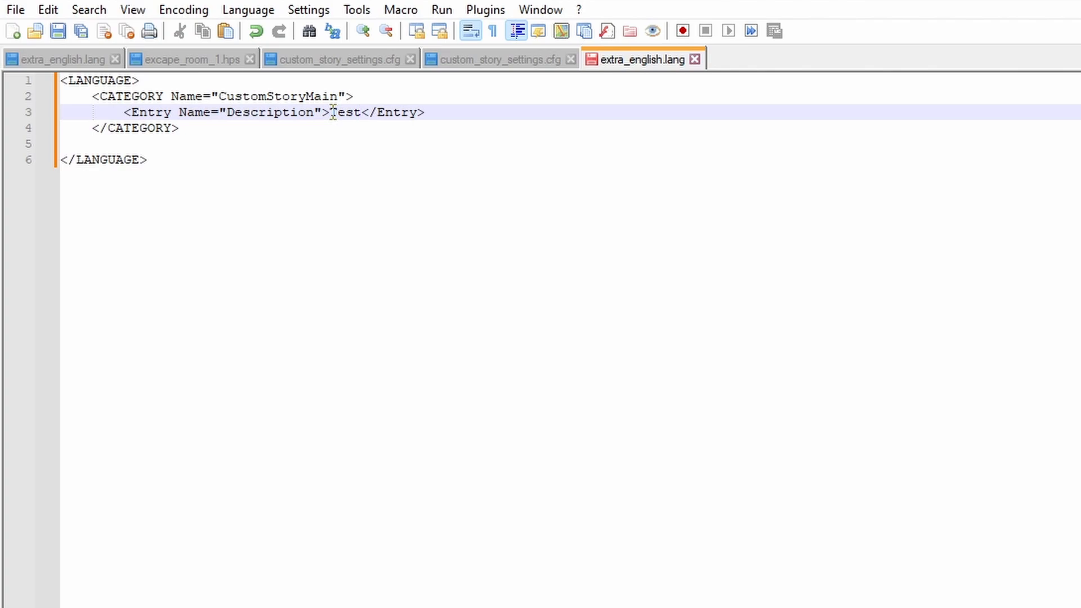
{"action": "type", "text": " Descriptio"}
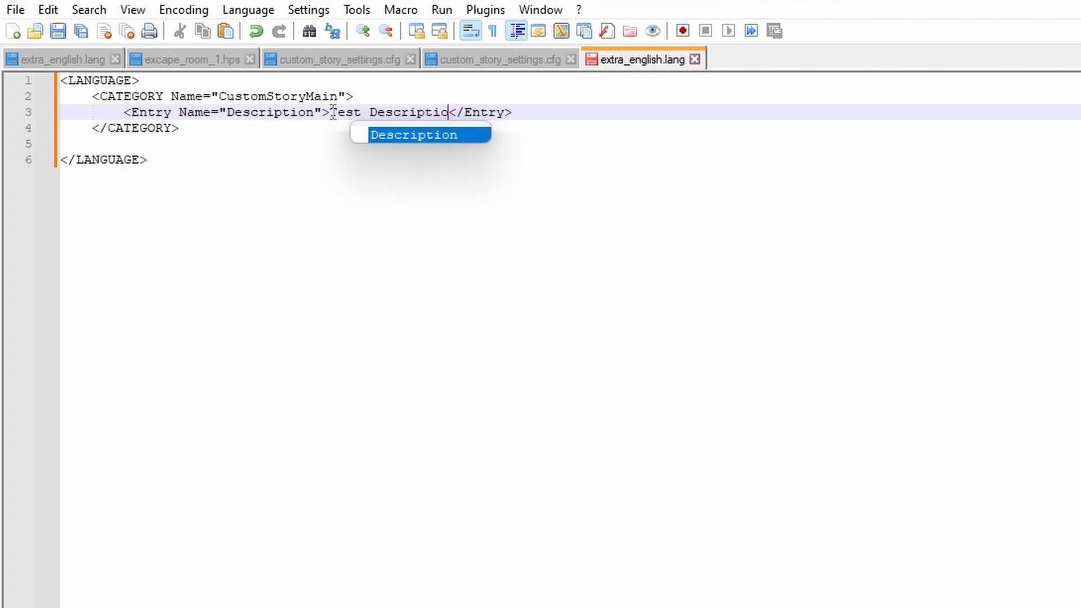
{"action": "type", "text": "n!"}
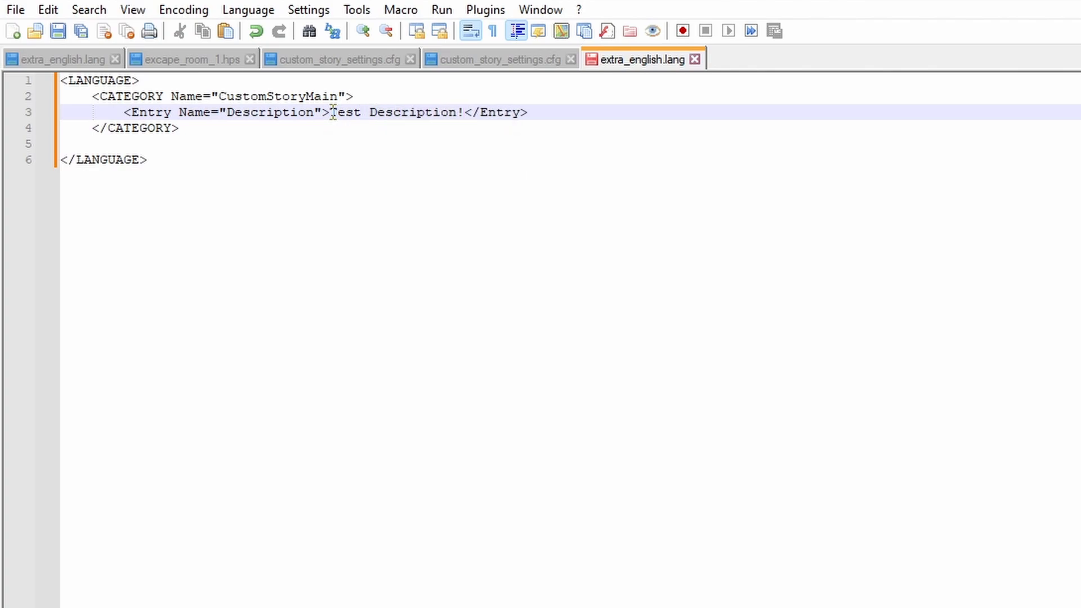
{"action": "left_click", "coordinate": [58, 30]}
{"action": "left_click", "coordinate": [167, 140]}
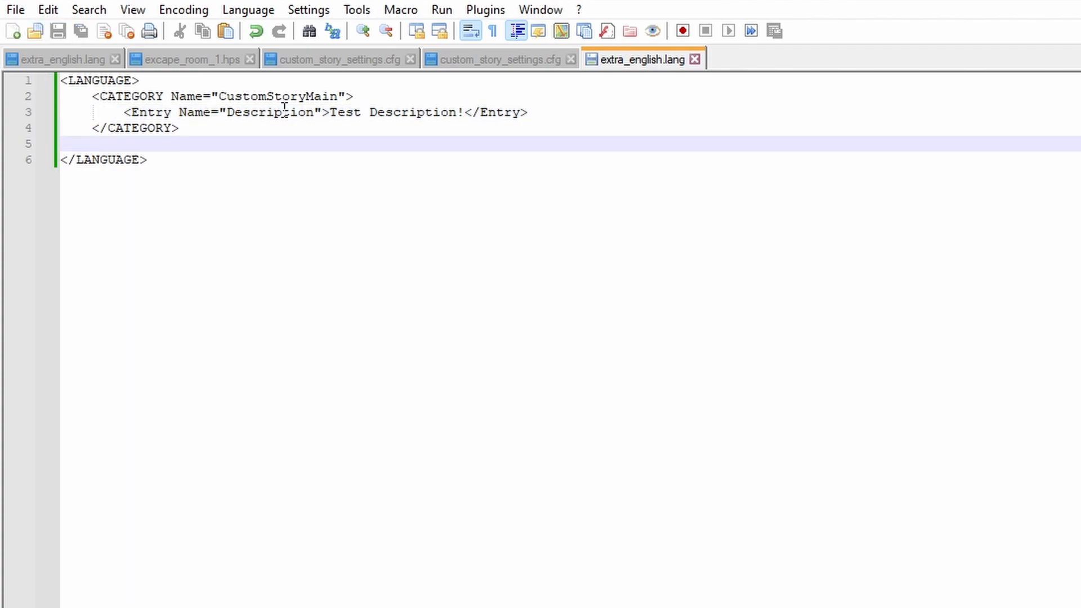
Review the test level's custom_story_settings.cfg and extra_english.lang by alternating between the two files.
{"action": "left_click", "coordinate": [453, 60]}
{"action": "left_click", "coordinate": [630, 59]}
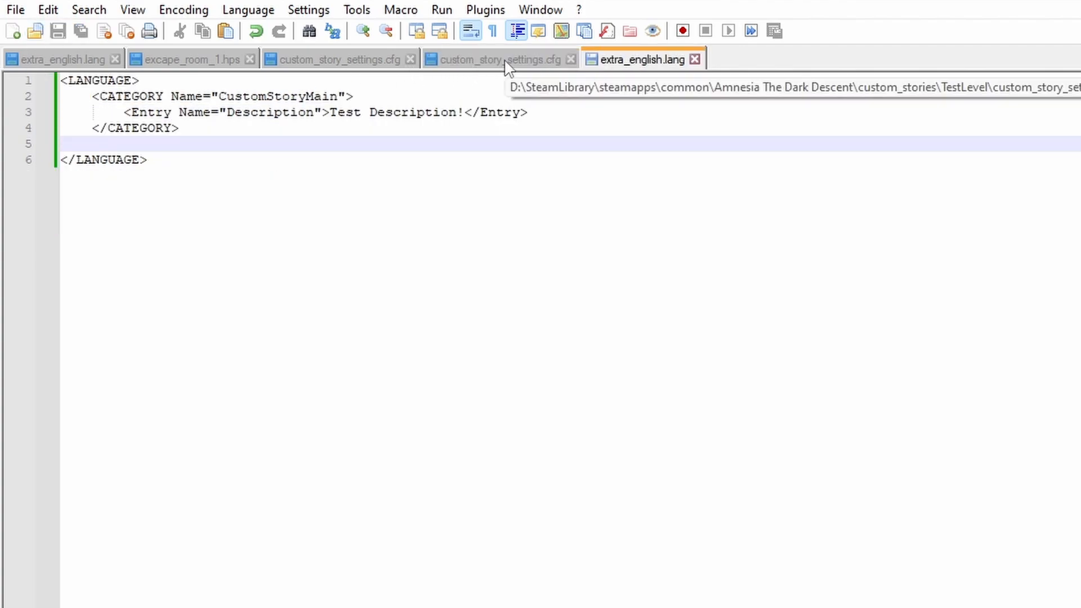
{"action": "left_click", "coordinate": [505, 62]}
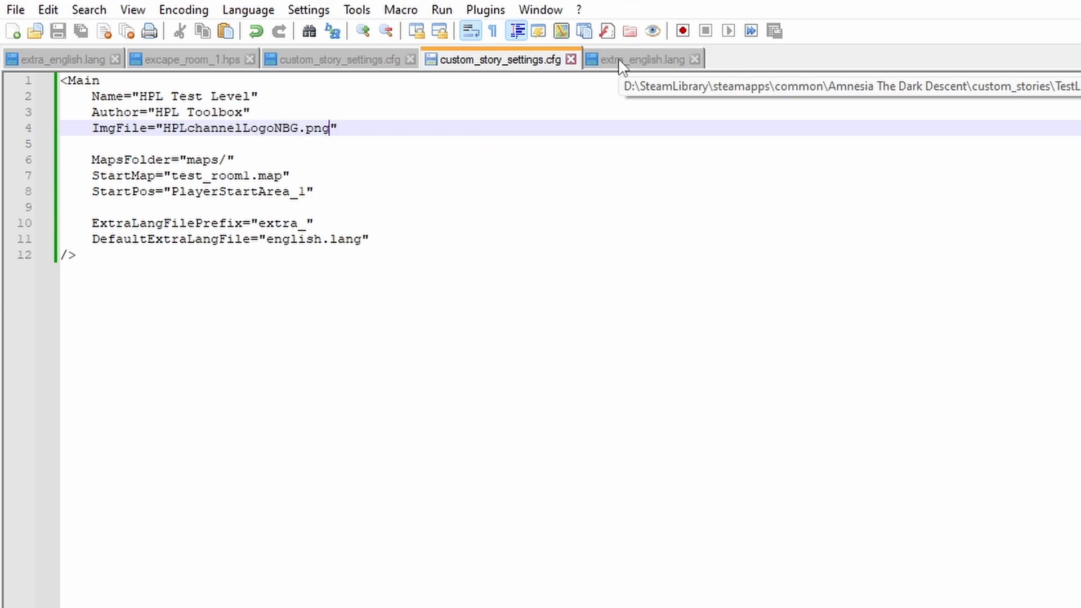
{"action": "left_click", "coordinate": [619, 62]}
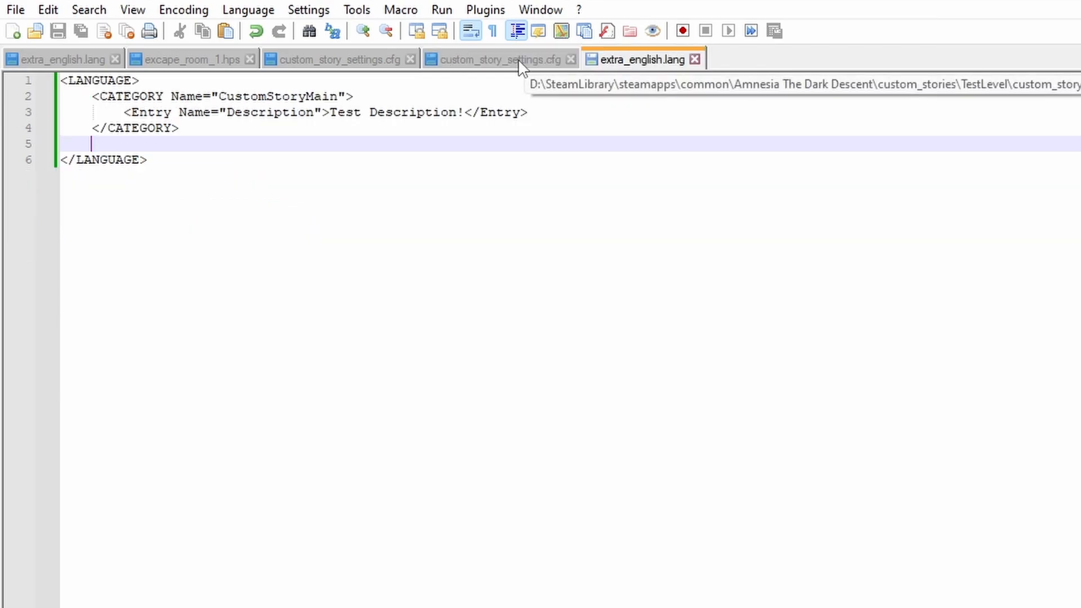
{"action": "left_click", "coordinate": [518, 61]}
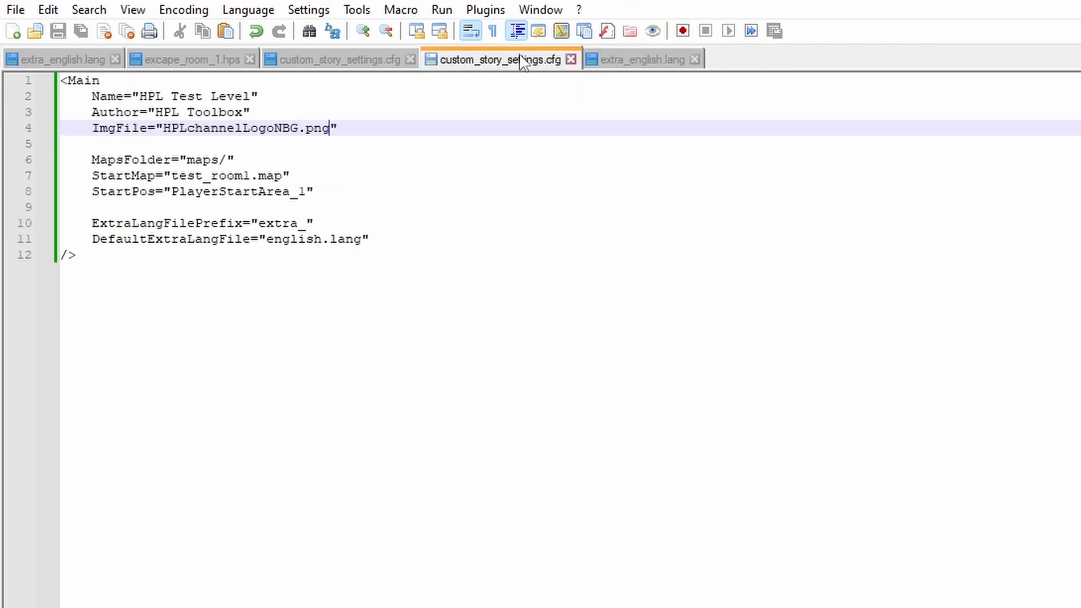
{"action": "key", "text": "ctrl+Tab"}
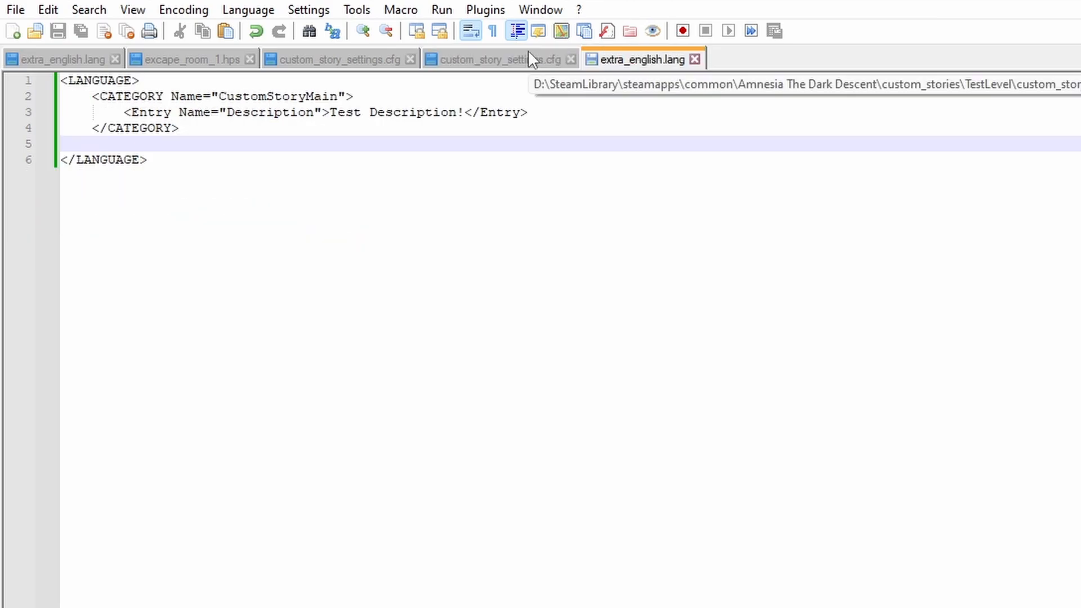
{"action": "left_click", "coordinate": [490, 60]}
{"action": "left_click", "coordinate": [640, 60]}
{"action": "left_click", "coordinate": [561, 61]}
{"action": "left_click", "coordinate": [632, 60]}
{"action": "left_click", "coordinate": [554, 60]}
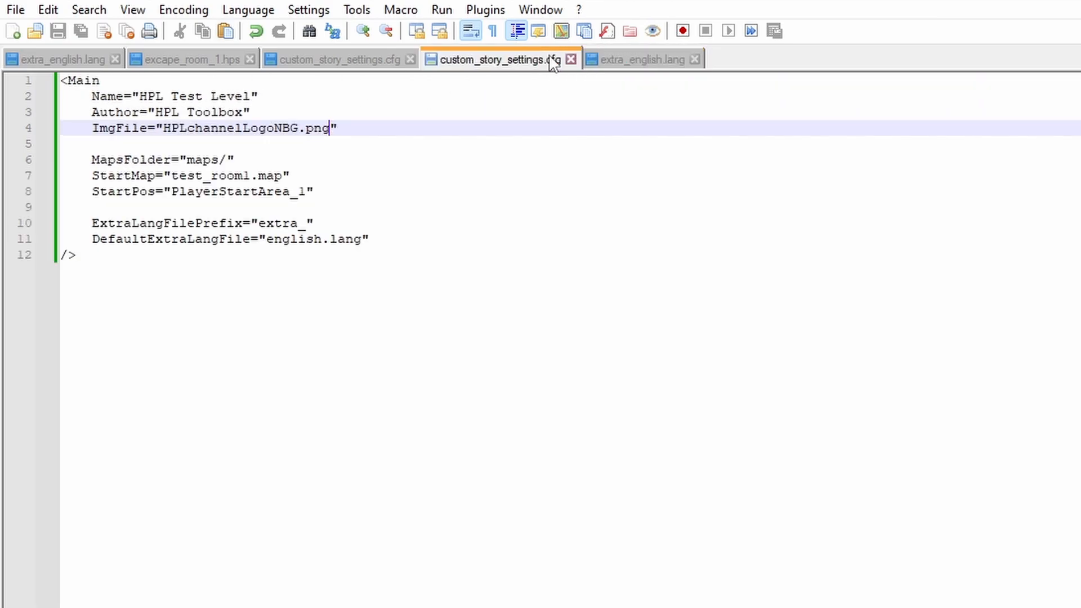
{"action": "left_click", "coordinate": [619, 60]}
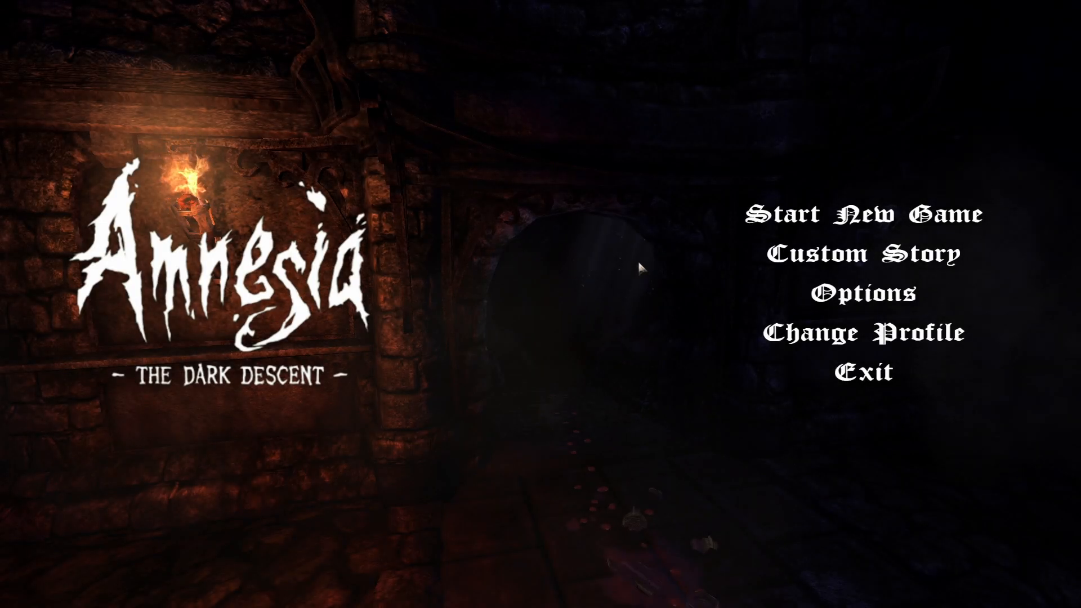
In Amnesia: The Dark Descent, select the custom story HPL Test Level and start it.
{"action": "left_click", "coordinate": [802, 255]}
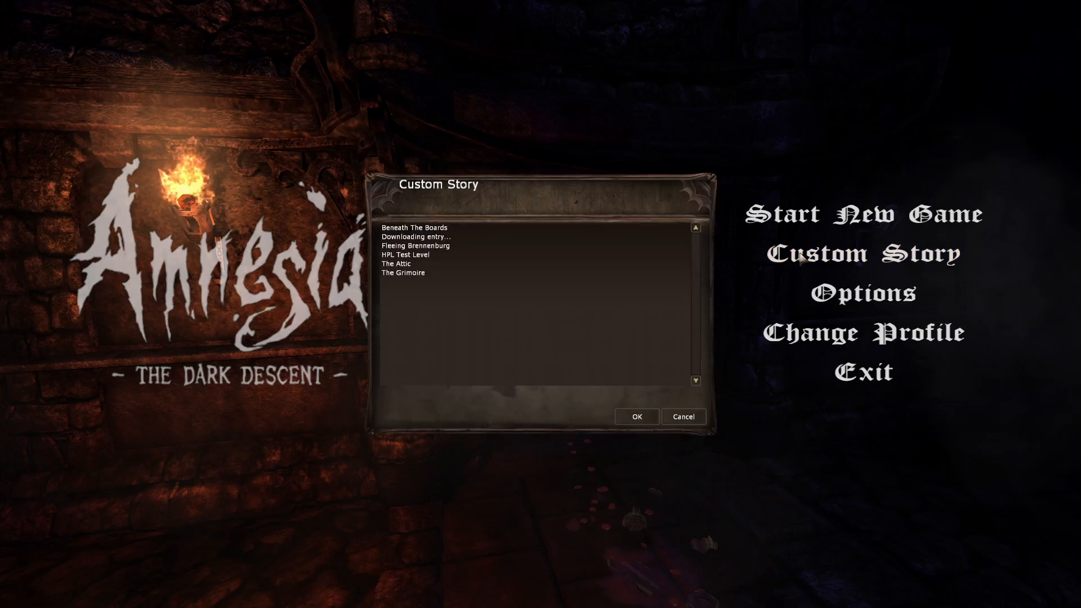
{"action": "left_click", "coordinate": [399, 256]}
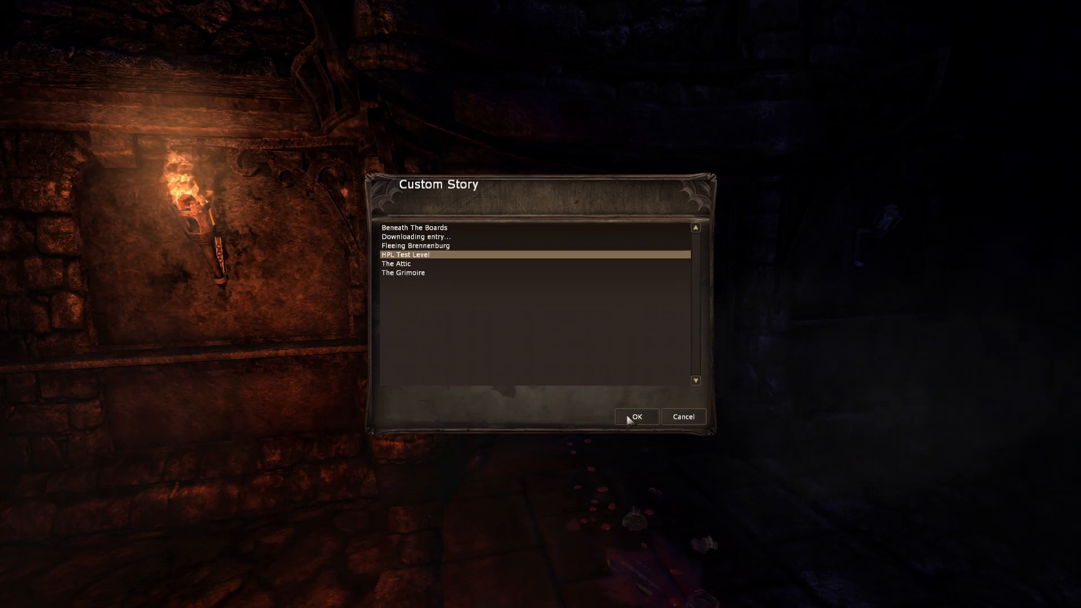
{"action": "left_click", "coordinate": [629, 420]}
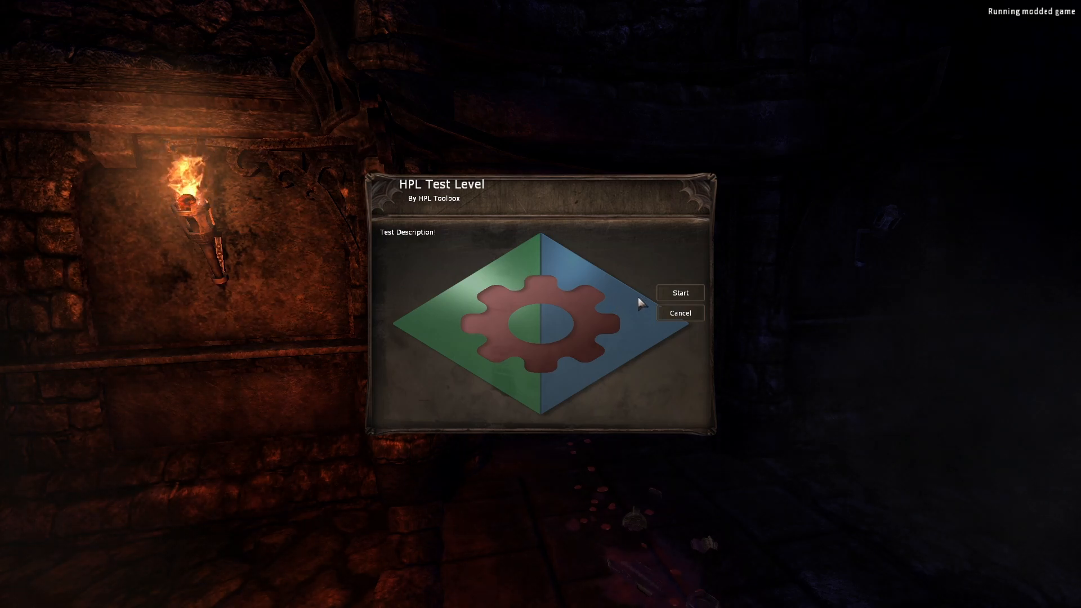
{"action": "left_click", "coordinate": [687, 295]}
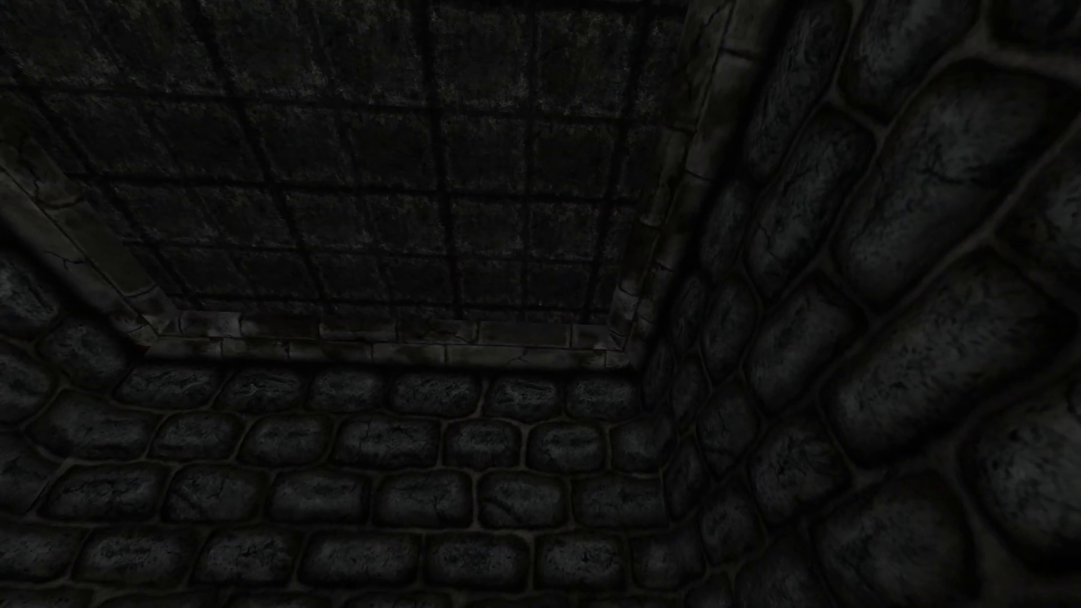
Walk around the test room and check the in-game inventory and journal.
{"action": "key", "text": "w"}
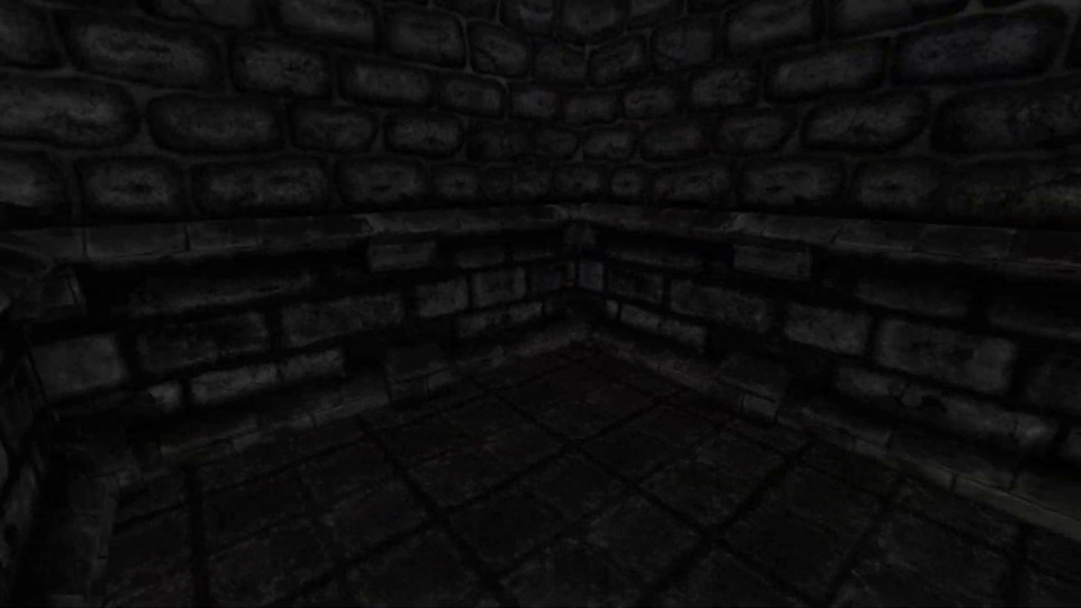
{"action": "key", "text": "Tab"}
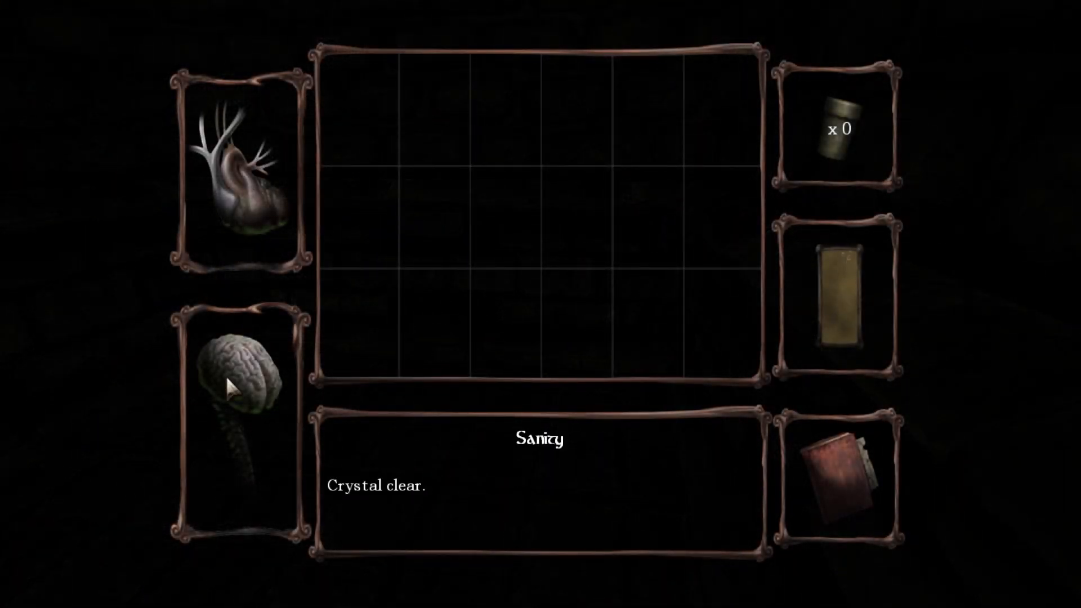
{"action": "left_click", "coordinate": [850, 456]}
{"action": "left_click", "coordinate": [593, 557]}
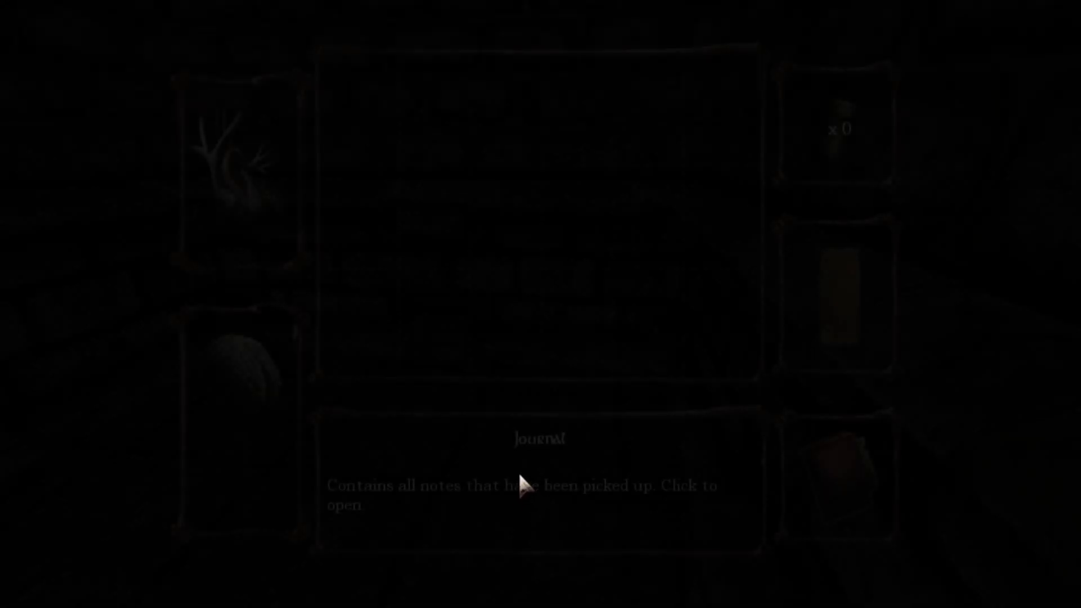
{"action": "key", "text": "Tab"}
{"action": "key", "text": "w"}
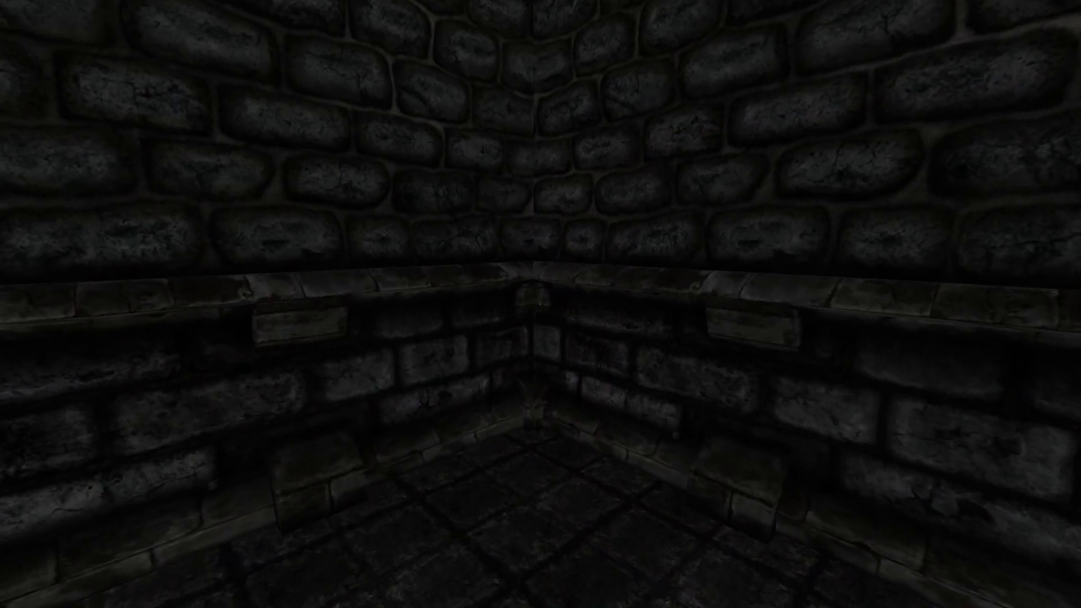